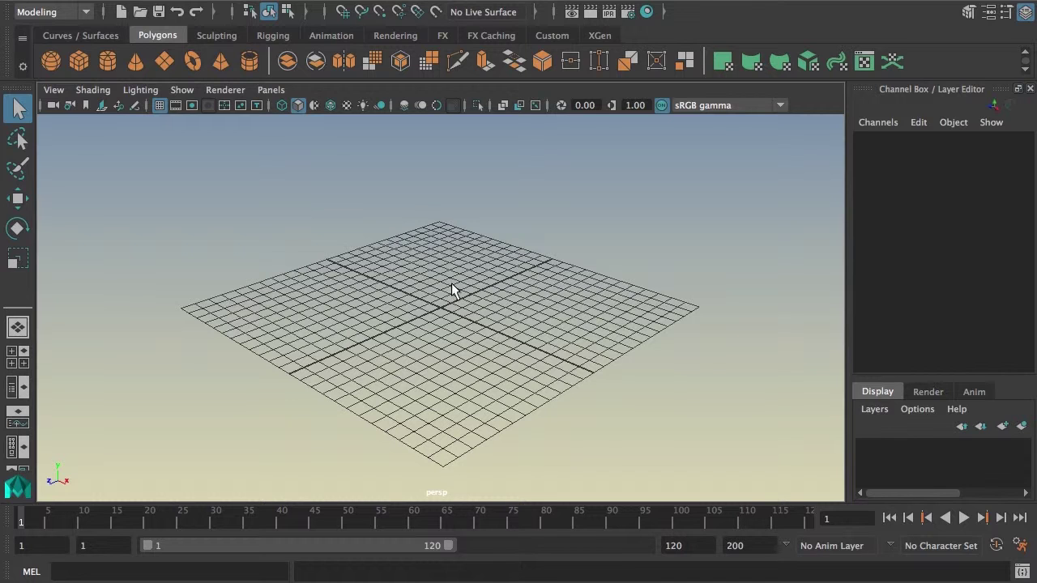
Step: Start the CV Curve Tool with its settings displayed
{"action": "key", "text": "space"}
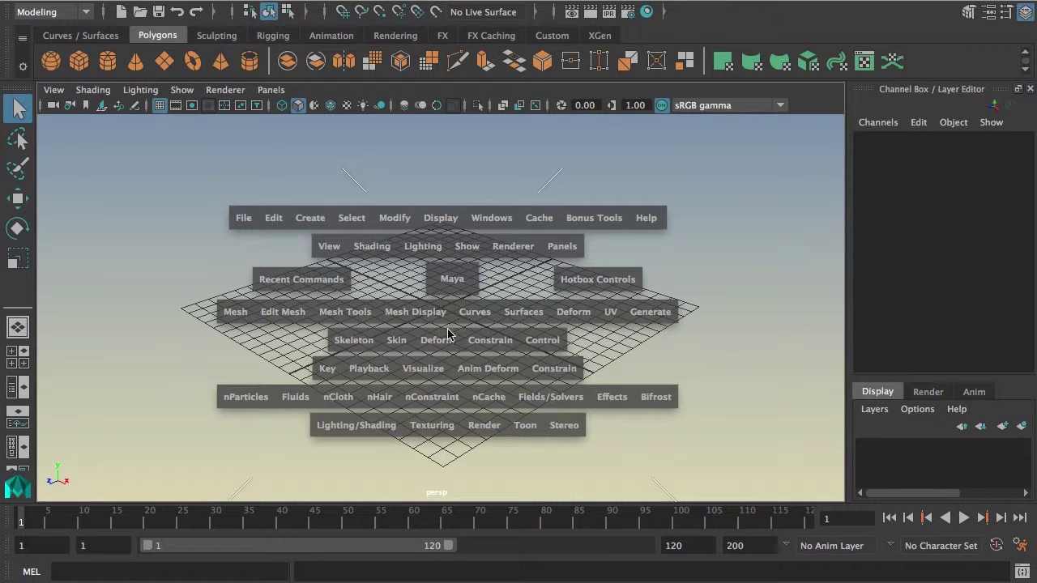
{"action": "left_click", "coordinate": [316, 221]}
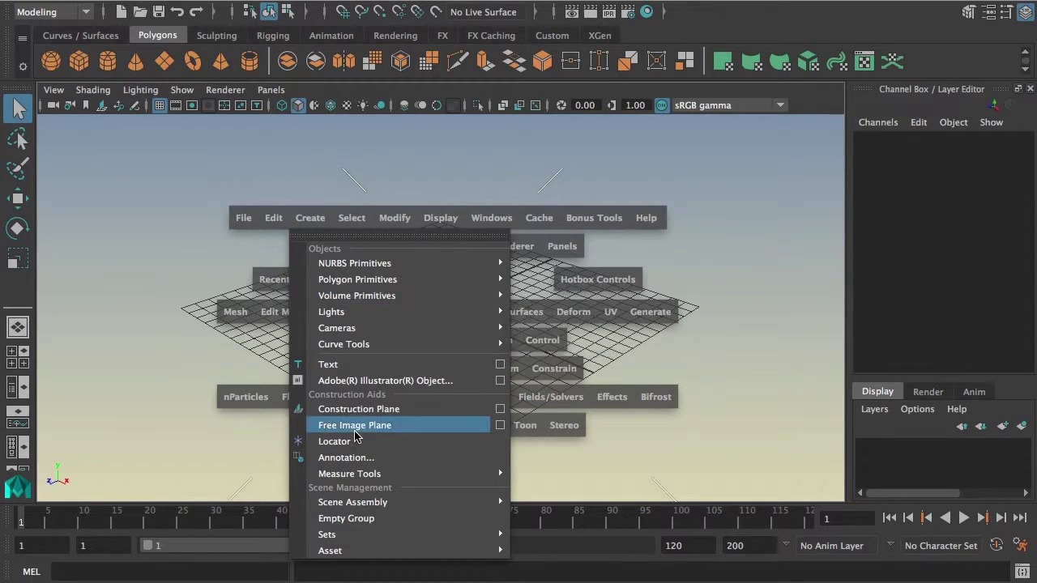
{"action": "mouse_move", "coordinate": [352, 349]}
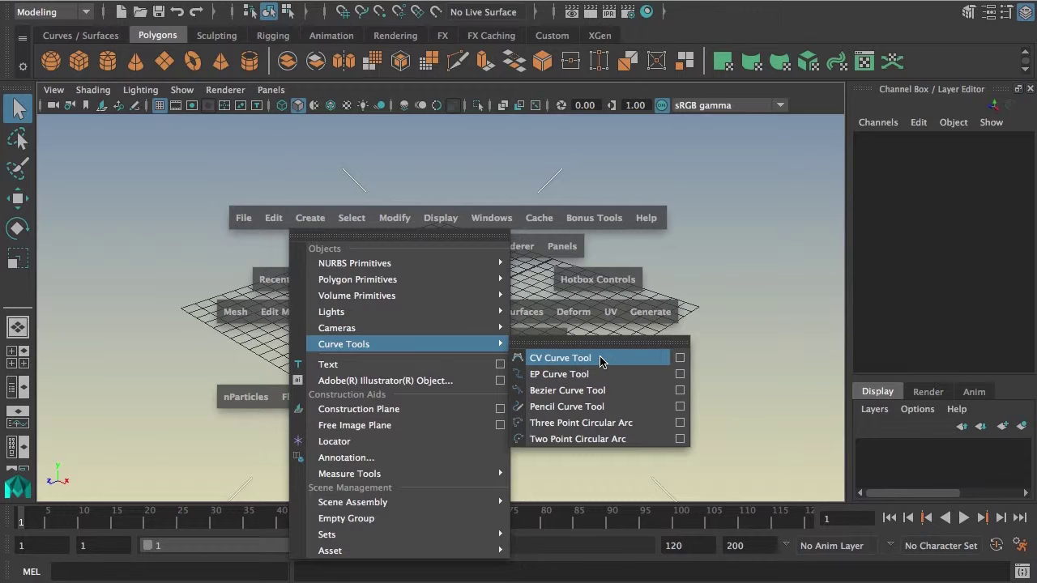
{"action": "left_click", "coordinate": [680, 361]}
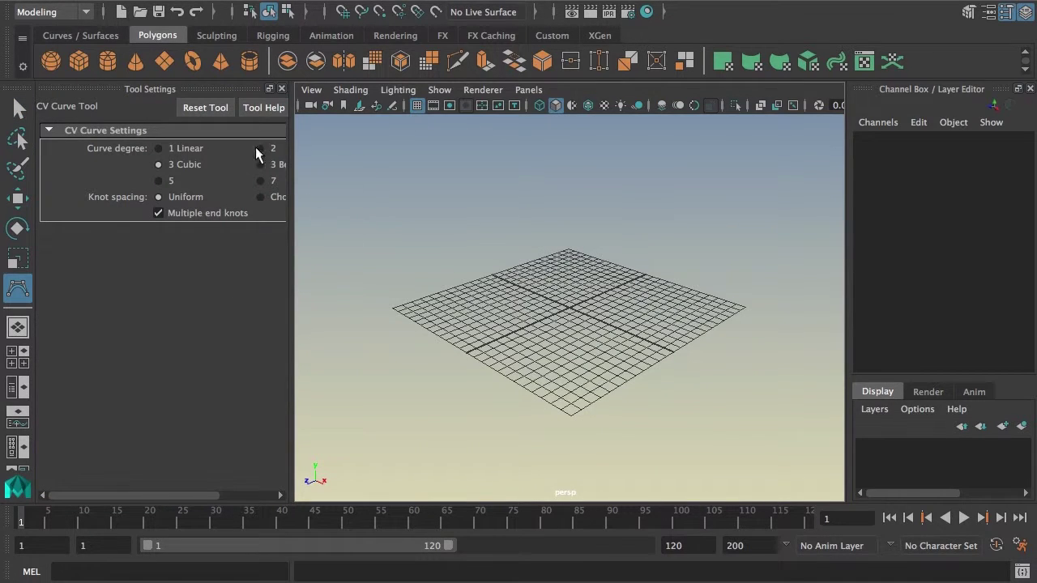
Step: Dock the Tool Settings together with the Channel Box / Layer Editor and adjust the docked width
{"action": "left_click_drag", "start_coordinate": [291, 155], "coordinate": [314, 155]}
{"action": "left_click_drag", "start_coordinate": [71, 91], "coordinate": [1017, 221]}
{"action": "mouse_move", "coordinate": [738, 253]}
{"action": "left_mouse_down"}
{"action": "mouse_move", "coordinate": [713, 258]}
{"action": "mouse_move", "coordinate": [723, 257]}
{"action": "left_mouse_up"}
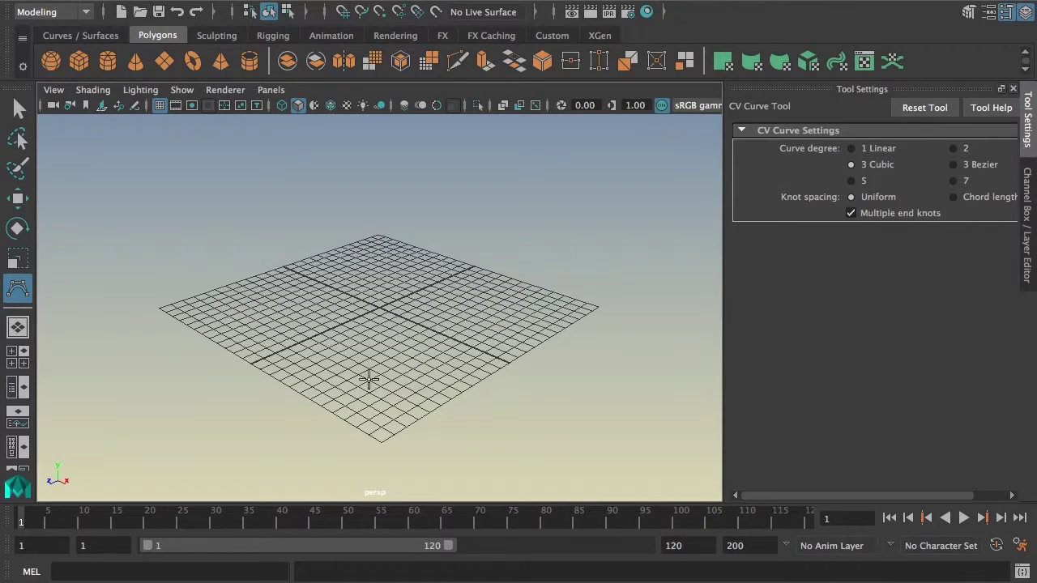
Step: Draw a winding 3 Cubic CV curve across the perspective grid using eleven control vertices, and finish it
{"action": "left_click_drag", "start_coordinate": [378, 352], "coordinate": [379, 353], "text": "alt"}
{"action": "right_click_drag", "start_coordinate": [378, 352], "coordinate": [382, 382], "text": "alt"}
{"action": "left_click", "coordinate": [207, 284]}
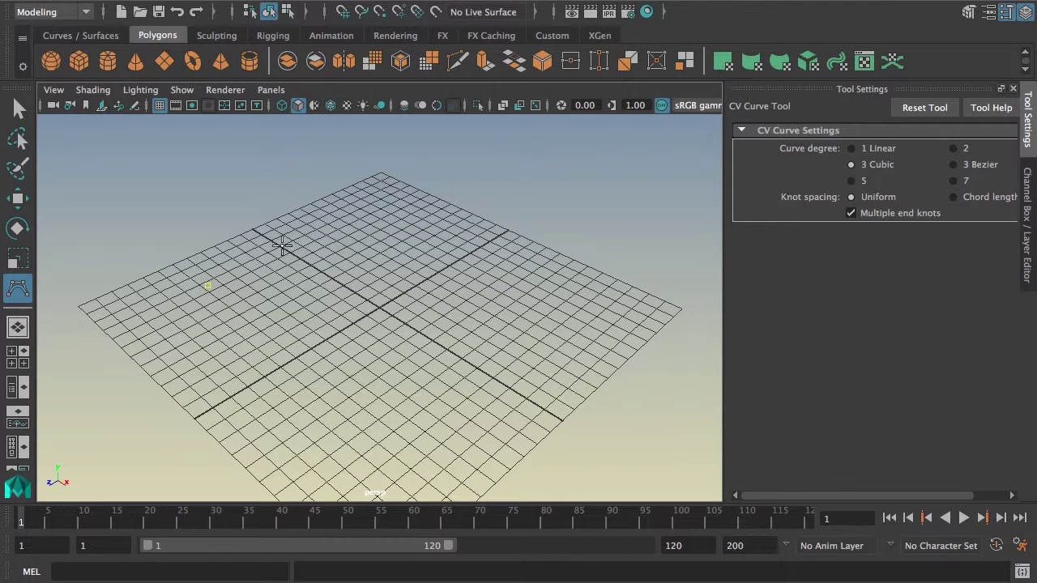
{"action": "left_click", "coordinate": [291, 236]}
{"action": "left_click", "coordinate": [323, 321]}
{"action": "left_click", "coordinate": [401, 263]}
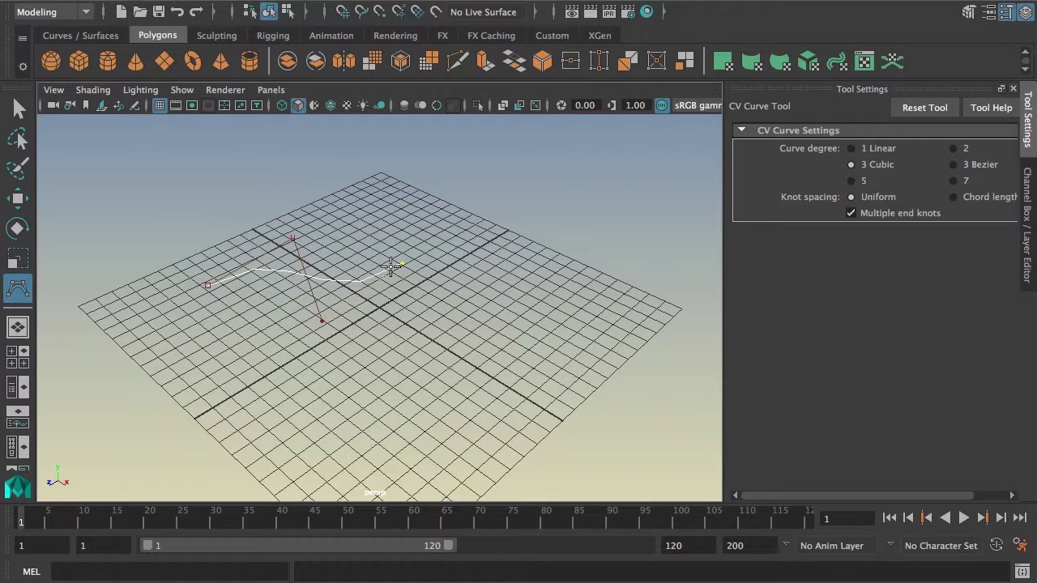
{"action": "left_click_drag", "start_coordinate": [384, 311], "coordinate": [413, 327], "text": "alt"}
{"action": "left_click", "coordinate": [458, 305]}
{"action": "left_click", "coordinate": [426, 366]}
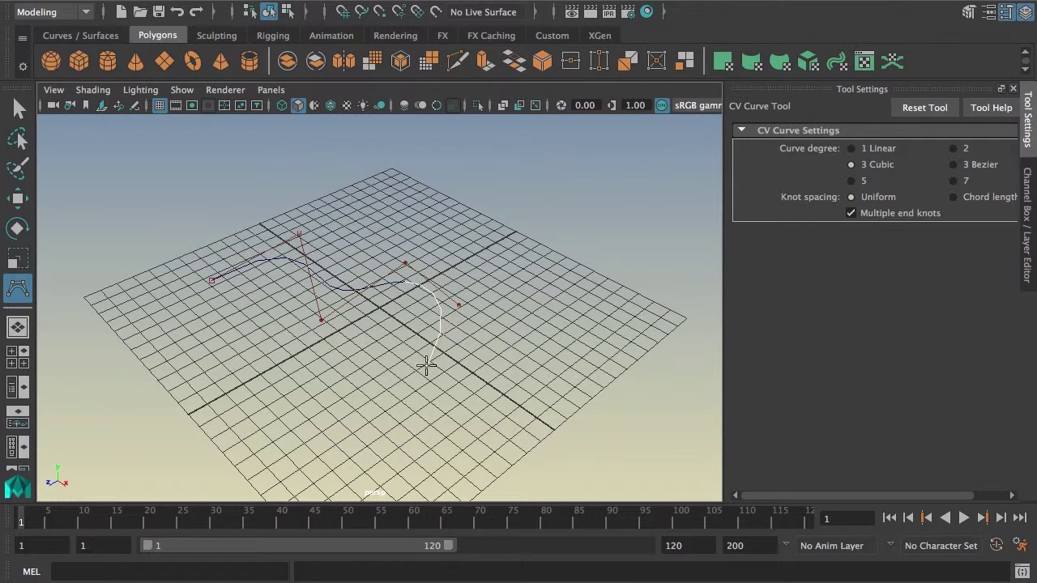
{"action": "left_click", "coordinate": [386, 410]}
{"action": "left_click", "coordinate": [506, 403]}
{"action": "left_click", "coordinate": [525, 324]}
{"action": "left_click", "coordinate": [562, 285]}
{"action": "left_click", "coordinate": [626, 317]}
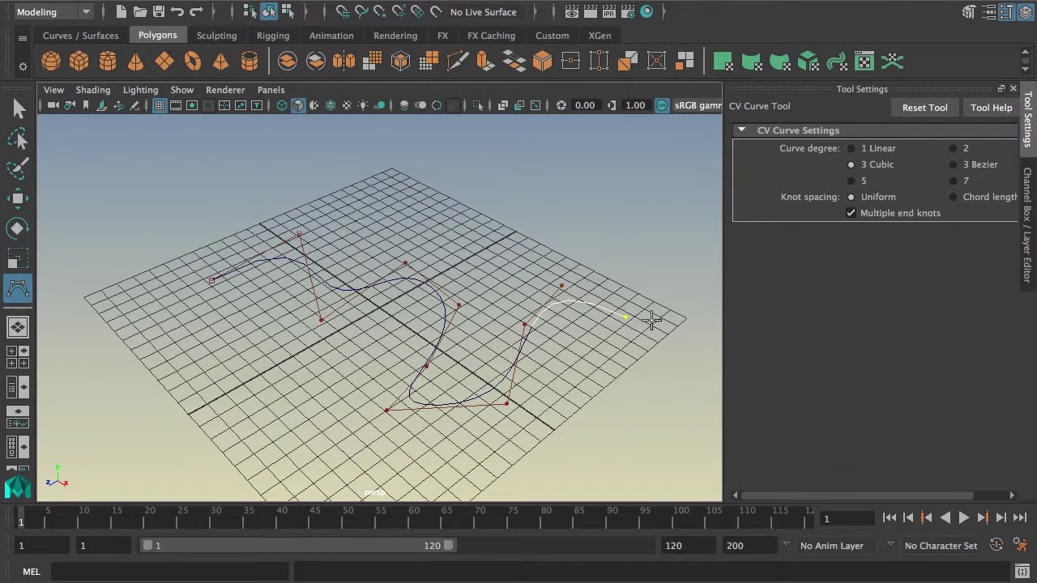
{"action": "left_click_drag", "start_coordinate": [659, 308], "coordinate": [560, 354], "text": "alt"}
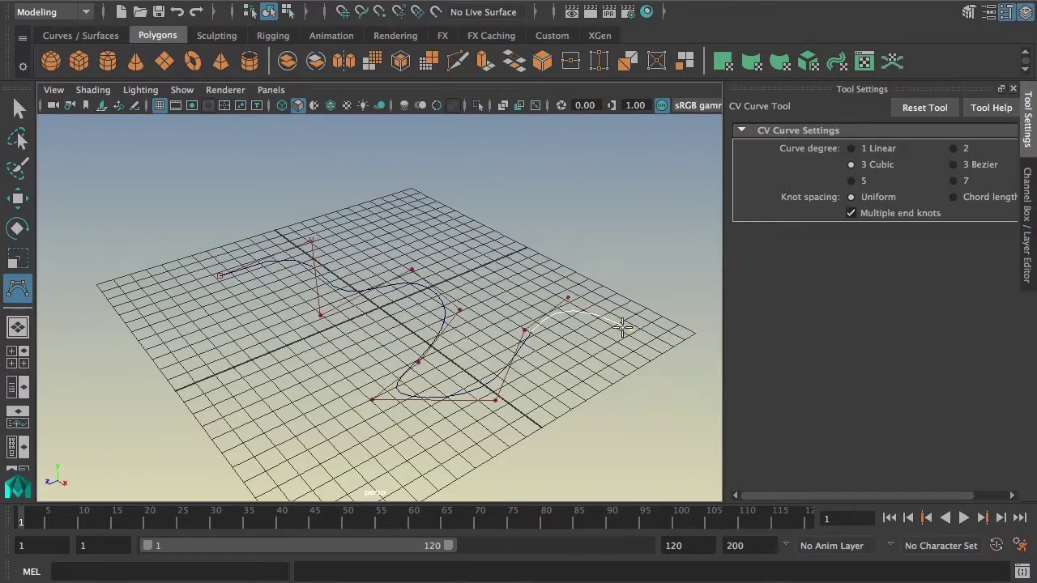
{"action": "key", "text": "q"}
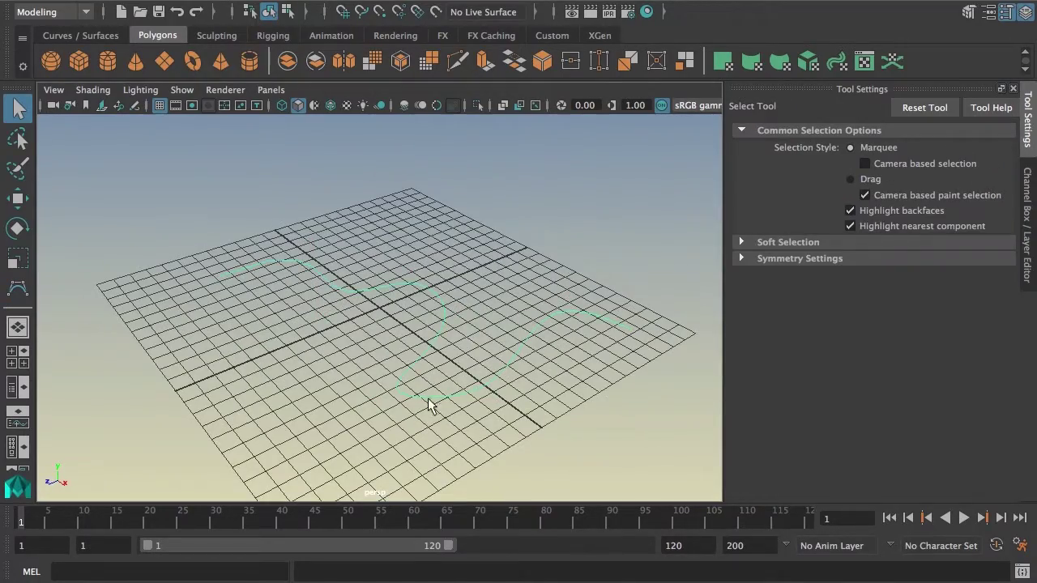
Step: Examine from a low side angle and in the four-view layout how the curve lies on the grid
{"action": "left_click_drag", "start_coordinate": [431, 406], "coordinate": [419, 383], "text": "alt"}
{"action": "left_click_drag", "start_coordinate": [299, 289], "coordinate": [338, 332], "text": "alt"}
{"action": "left_click_drag", "start_coordinate": [385, 286], "coordinate": [423, 286], "text": "alt"}
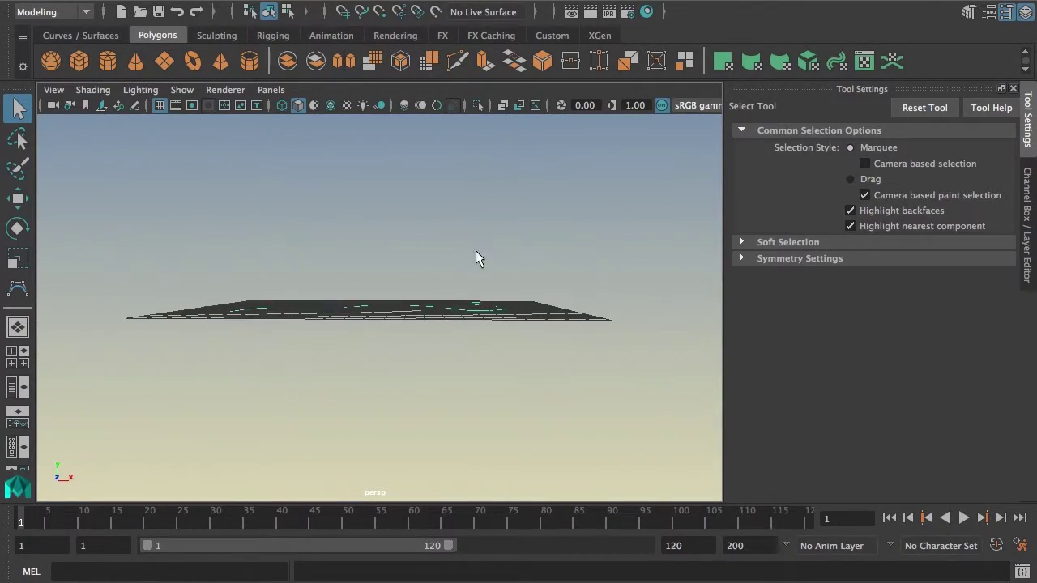
{"action": "key", "text": "space"}
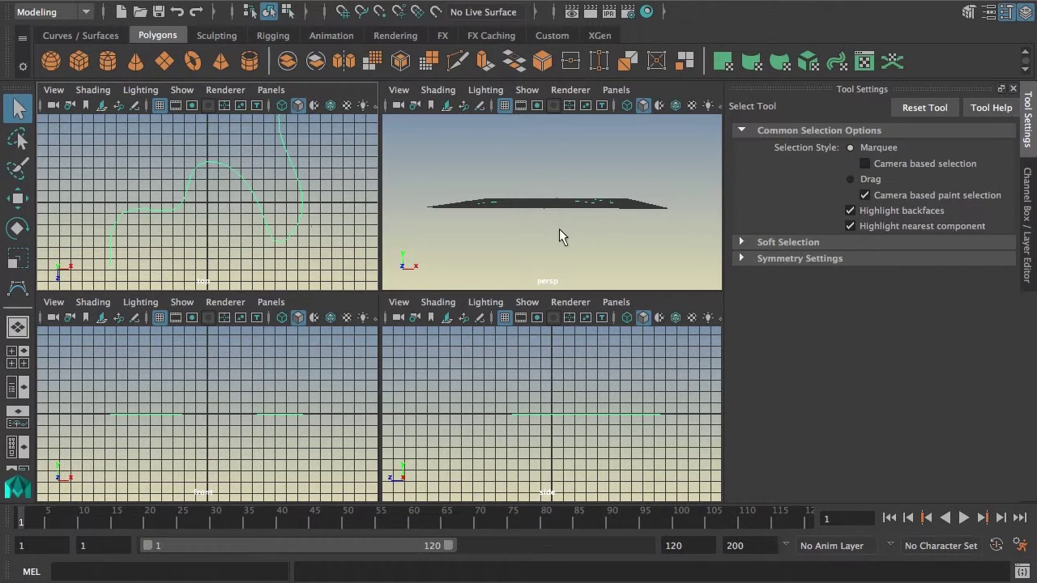
{"action": "key", "text": "space"}
{"action": "left_click_drag", "start_coordinate": [481, 278], "coordinate": [475, 323], "text": "alt"}
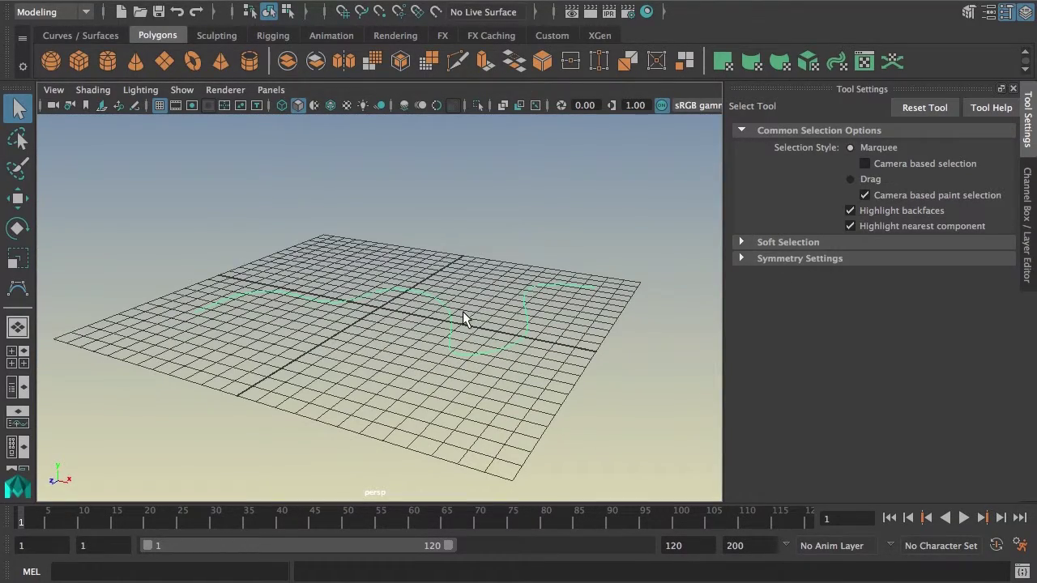
Step: Cycle the viewport background to plain dark grey
{"action": "key", "text": "alt+b"}
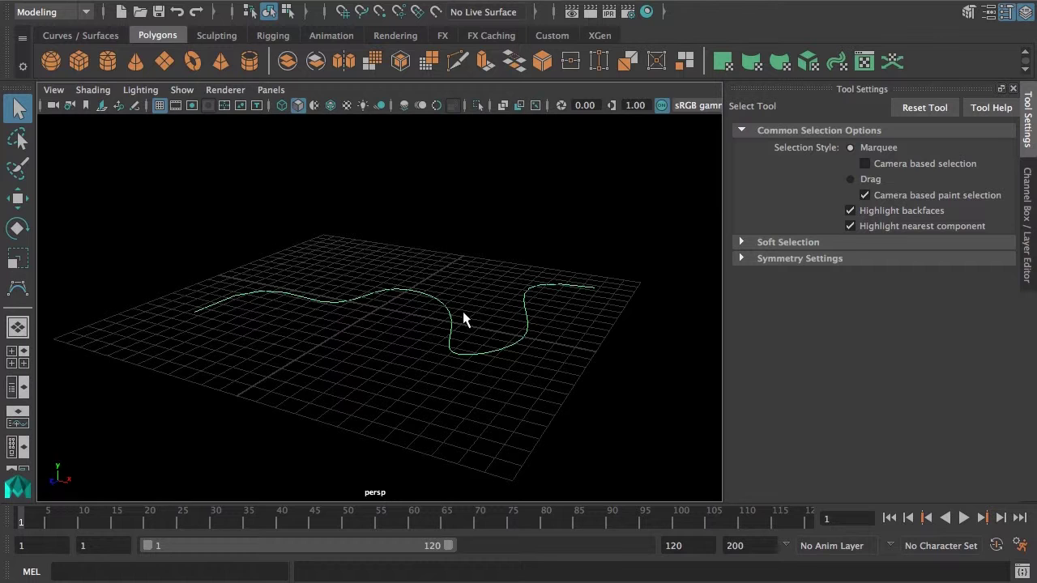
{"action": "key", "text": "alt+b"}
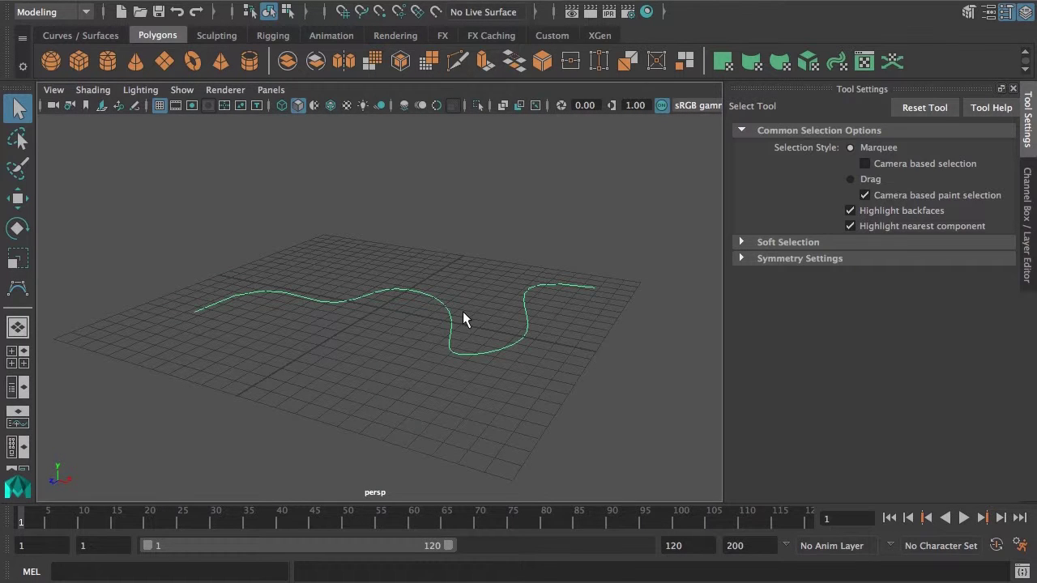
{"action": "left_click_drag", "start_coordinate": [467, 328], "coordinate": [421, 329], "text": "alt"}
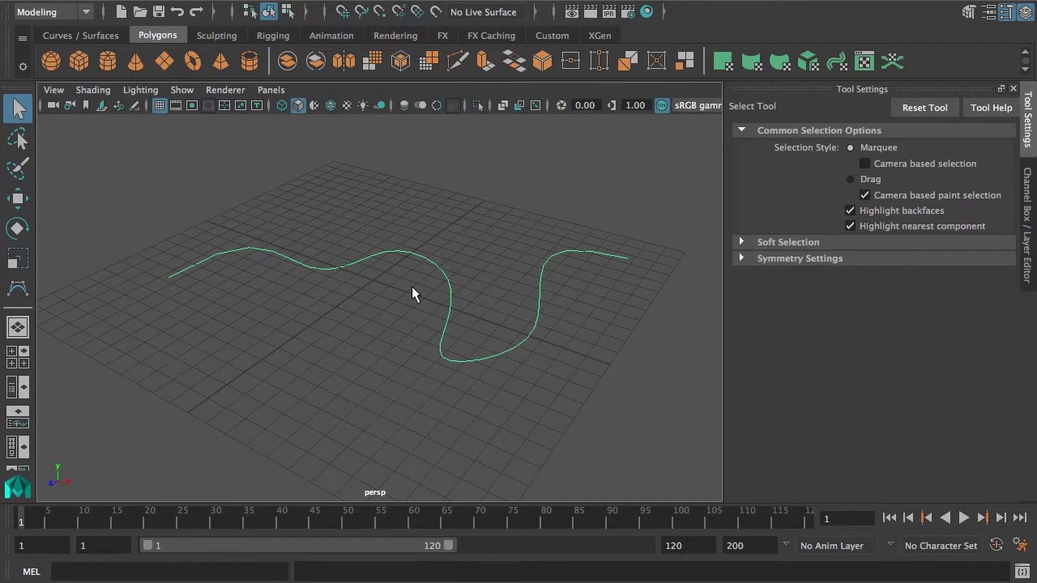
{"action": "mouse_move", "coordinate": [429, 289]}
{"action": "left_mouse_down", "text": "alt"}
{"action": "mouse_move", "coordinate": [414, 278]}
{"action": "mouse_move", "coordinate": [419, 289]}
{"action": "mouse_move", "coordinate": [447, 286]}
{"action": "mouse_move", "coordinate": [428, 308]}
{"action": "left_mouse_up", "text": "alt"}
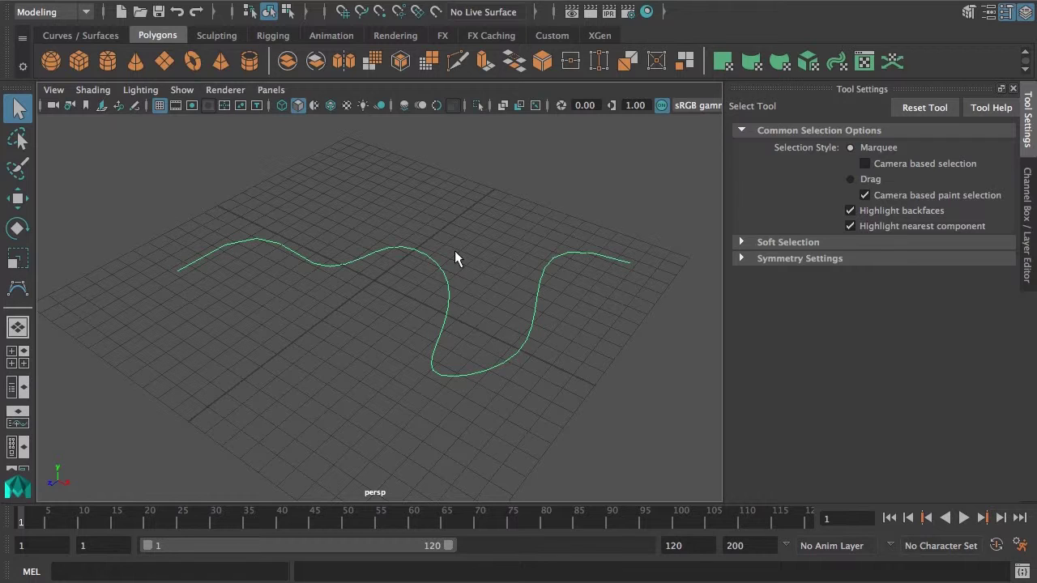
Step: Switch the curve to Control Vertex component mode
{"action": "right_click", "coordinate": [466, 186]}
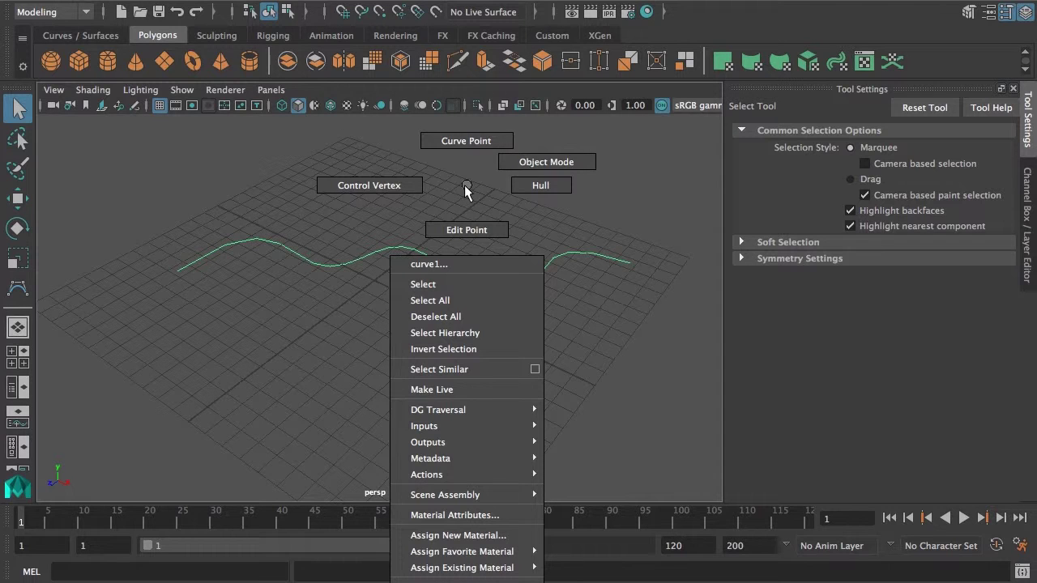
{"action": "mouse_move", "coordinate": [467, 186]}
{"action": "right_mouse_down"}
{"action": "mouse_move", "coordinate": [442, 146]}
{"action": "mouse_move", "coordinate": [436, 213]}
{"action": "mouse_move", "coordinate": [465, 188]}
{"action": "mouse_move", "coordinate": [328, 187]}
{"action": "mouse_move", "coordinate": [362, 185]}
{"action": "right_mouse_up"}
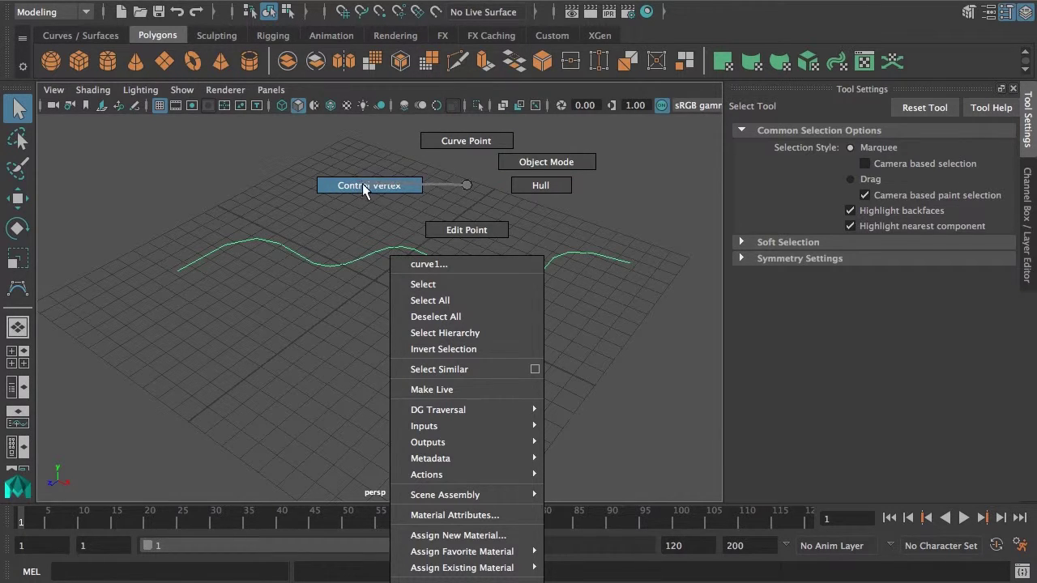
{"action": "right_click_drag", "start_coordinate": [384, 152], "coordinate": [367, 187]}
{"action": "right_click_drag", "start_coordinate": [435, 228], "coordinate": [651, 141]}
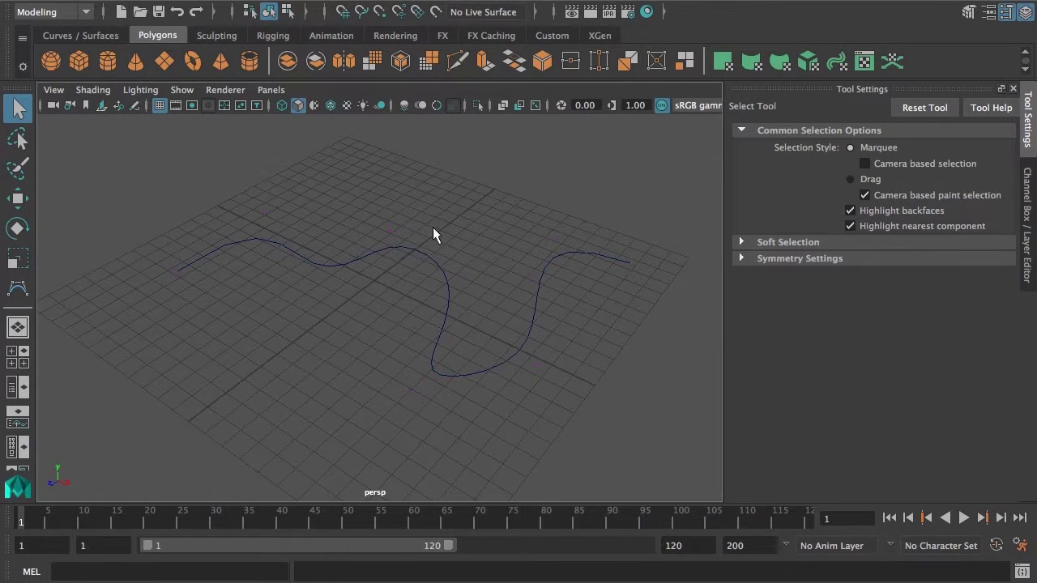
{"action": "left_click", "coordinate": [427, 252]}
{"action": "right_click_drag", "start_coordinate": [447, 245], "coordinate": [280, 243]}
{"action": "mouse_move", "coordinate": [336, 354]}
{"action": "left_mouse_down", "text": "alt"}
{"action": "mouse_move", "coordinate": [419, 326]}
{"action": "mouse_move", "coordinate": [348, 362]}
{"action": "left_mouse_up", "text": "alt"}
{"action": "scroll", "coordinate": [349, 361], "scroll_direction": "up", "scroll_amount": 5}
{"action": "left_click_drag", "start_coordinate": [421, 336], "coordinate": [374, 360], "text": "alt"}
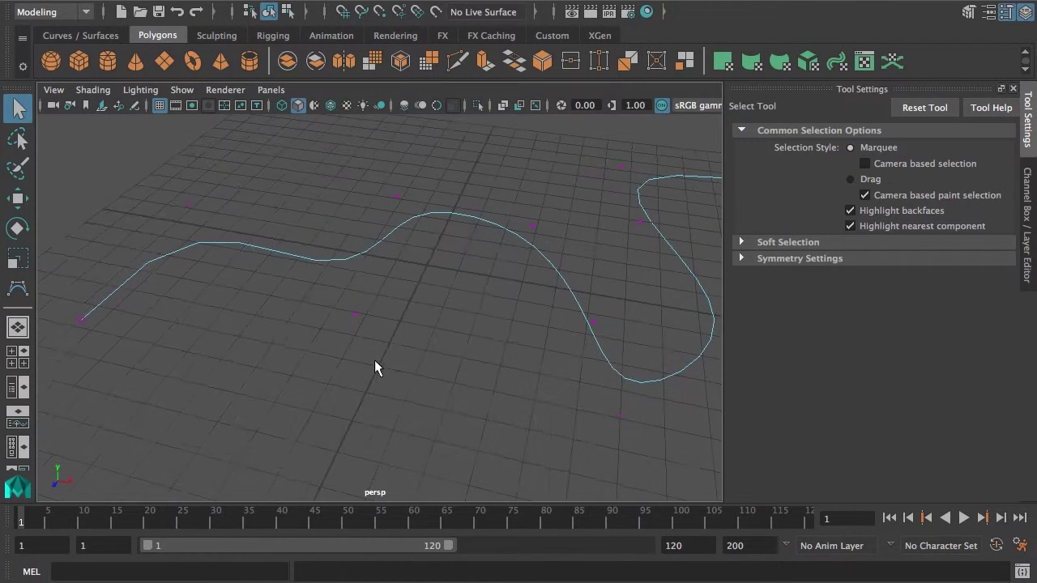
Step: Move the curve's third control vertex on the ground plane and shift the fourth and fifth vertices together along Z
{"action": "left_click", "coordinate": [534, 222]}
{"action": "left_click_drag", "start_coordinate": [567, 238], "coordinate": [318, 346], "text": "alt"}
{"action": "key", "text": "w"}
{"action": "left_click_drag", "start_coordinate": [430, 340], "coordinate": [331, 285], "text": "alt"}
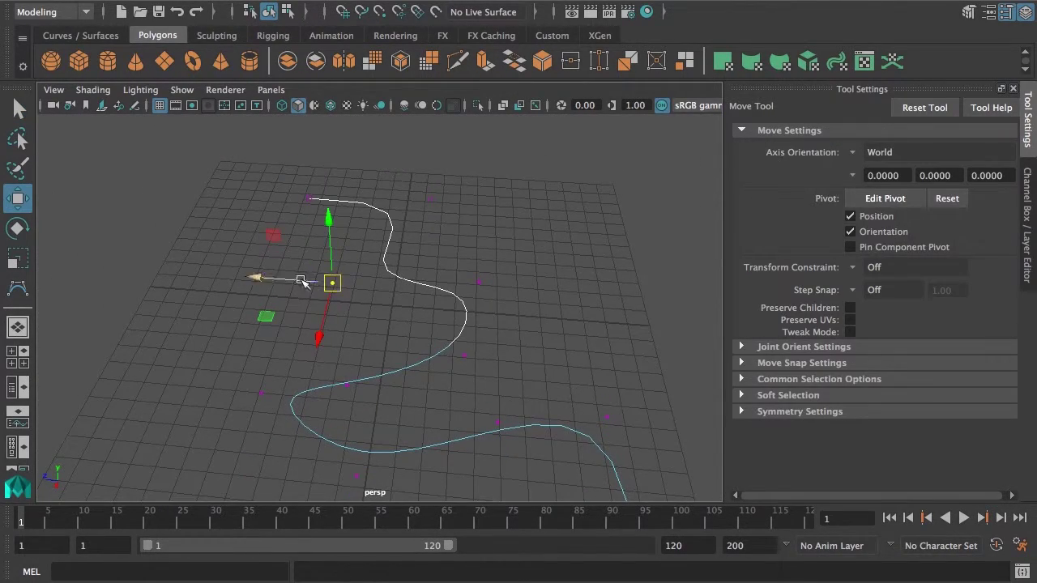
{"action": "left_click_drag", "start_coordinate": [266, 316], "coordinate": [250, 299], "text": "alt"}
{"action": "left_click_drag", "start_coordinate": [448, 345], "coordinate": [503, 371]}
{"action": "left_click_drag", "start_coordinate": [410, 256], "coordinate": [513, 370]}
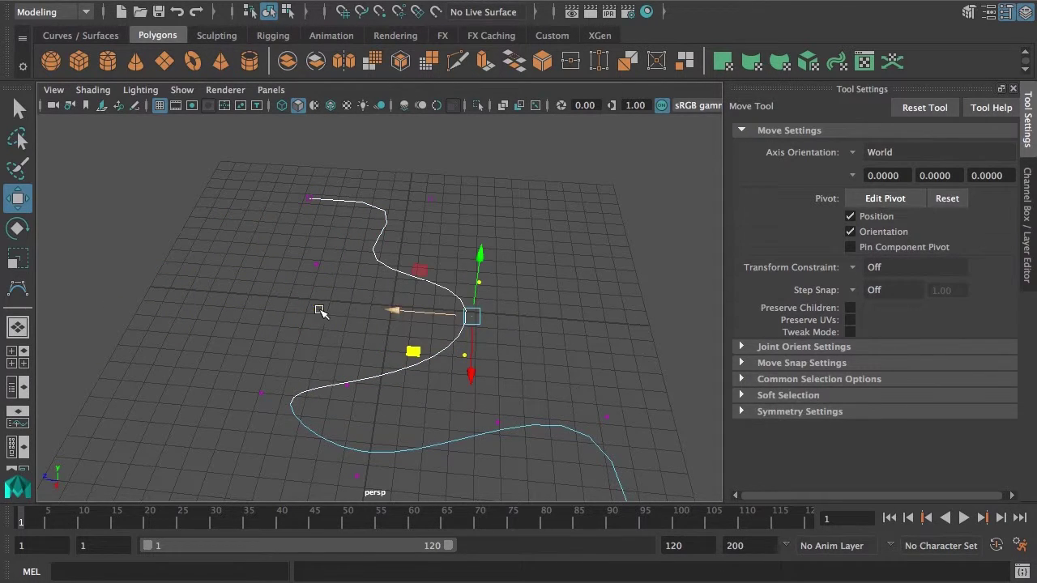
{"action": "left_click_drag", "start_coordinate": [386, 310], "coordinate": [362, 306]}
Step: Reposition the seventh to tenth control vertices on the ground plane to deepen the bends in the curve's second half
{"action": "left_click_drag", "start_coordinate": [362, 312], "coordinate": [355, 399], "text": "alt"}
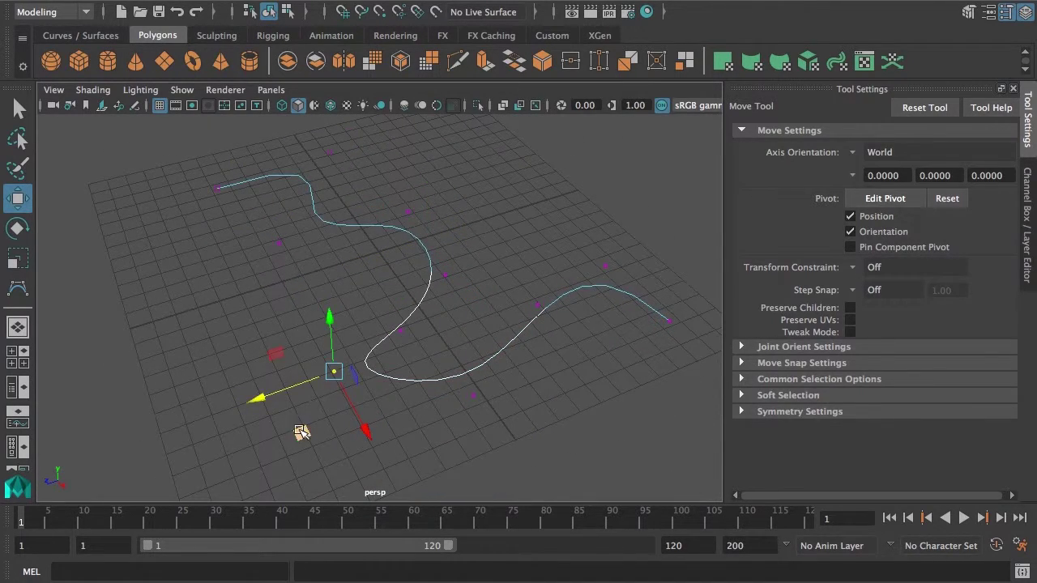
{"action": "mouse_move", "coordinate": [310, 430]}
{"action": "left_mouse_down"}
{"action": "mouse_move", "coordinate": [364, 472]}
{"action": "mouse_move", "coordinate": [328, 440]}
{"action": "left_mouse_up"}
{"action": "left_click_drag", "start_coordinate": [433, 370], "coordinate": [499, 418]}
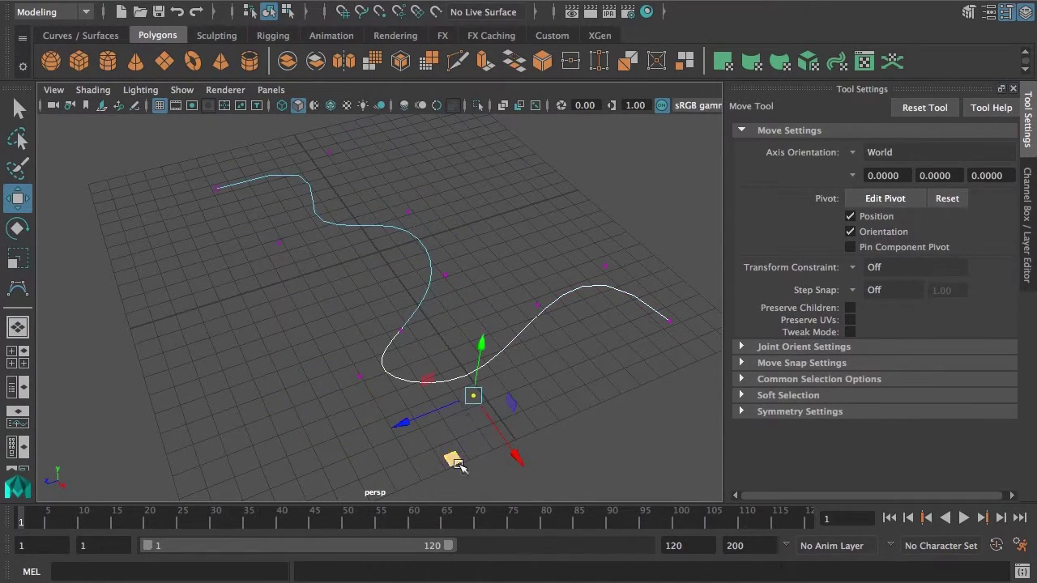
{"action": "left_click_drag", "start_coordinate": [456, 464], "coordinate": [445, 500]}
{"action": "left_click_drag", "start_coordinate": [510, 287], "coordinate": [558, 316]}
{"action": "left_click_drag", "start_coordinate": [526, 355], "coordinate": [503, 323]}
{"action": "left_click_drag", "start_coordinate": [586, 238], "coordinate": [605, 291]}
{"action": "left_click_drag", "start_coordinate": [425, 216], "coordinate": [405, 271], "text": "alt"}
Step: Move the fourth and third control vertices on the ground plane to reshape the curve's first half
{"action": "left_click_drag", "start_coordinate": [374, 173], "coordinate": [436, 228]}
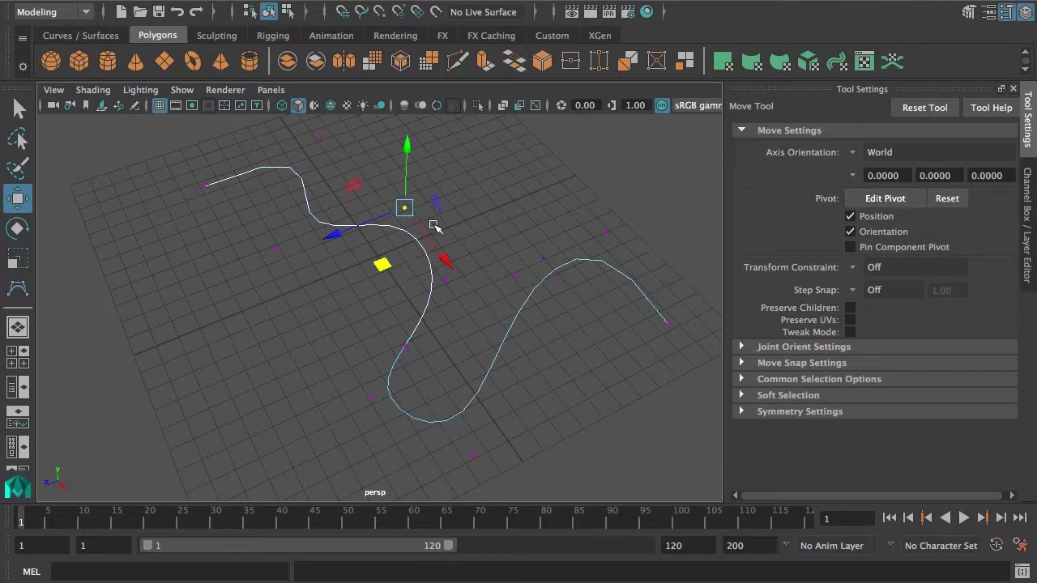
{"action": "left_click_drag", "start_coordinate": [381, 266], "coordinate": [410, 234]}
{"action": "left_click_drag", "start_coordinate": [245, 222], "coordinate": [295, 277]}
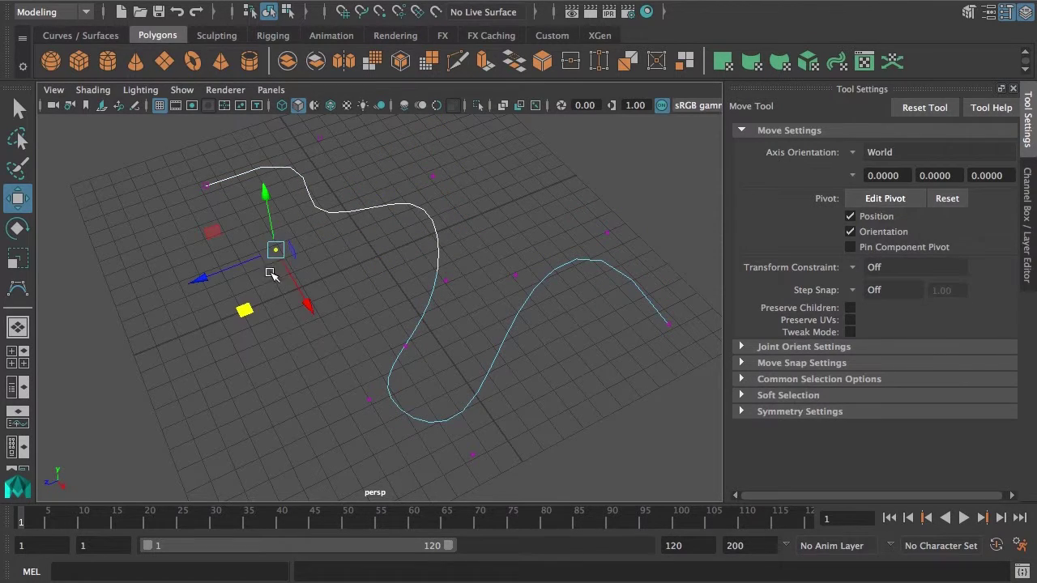
{"action": "left_click_drag", "start_coordinate": [244, 310], "coordinate": [386, 321]}
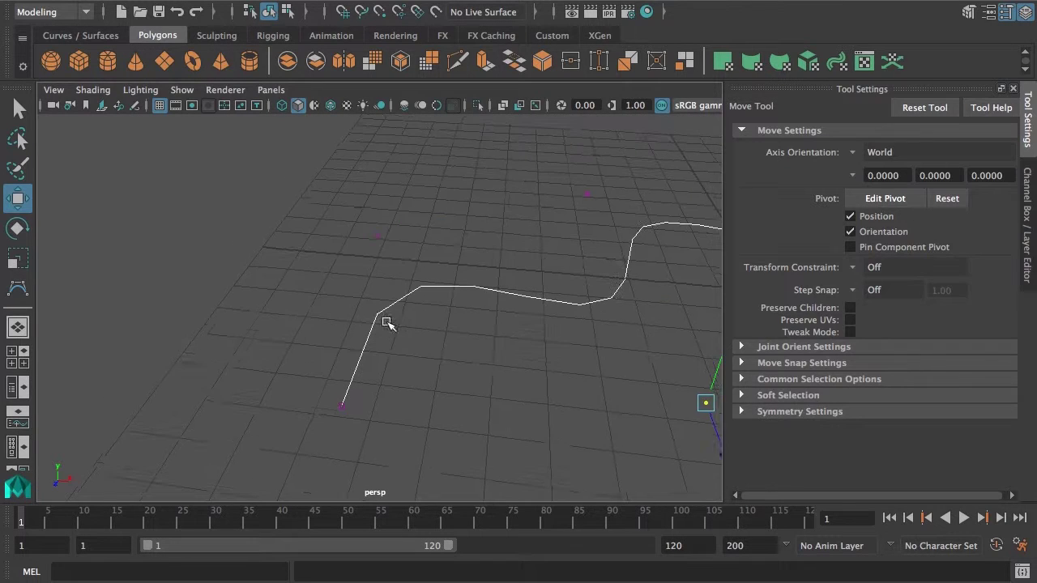
Step: Select the first few control vertices in turn to examine which part of the curve each one influences
{"action": "left_click_drag", "start_coordinate": [437, 397], "coordinate": [347, 391], "text": "alt"}
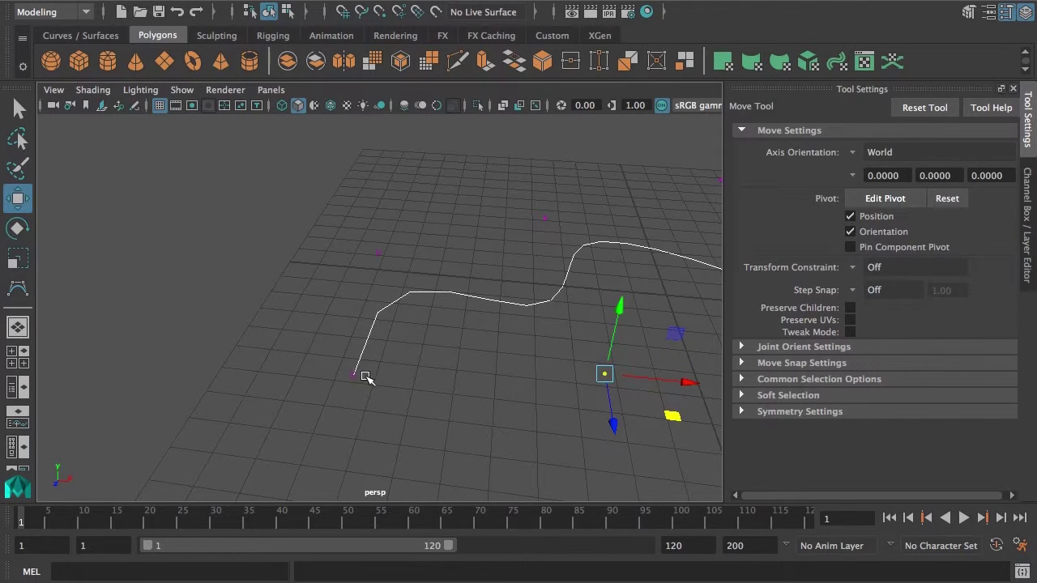
{"action": "left_click_drag", "start_coordinate": [539, 205], "coordinate": [582, 236]}
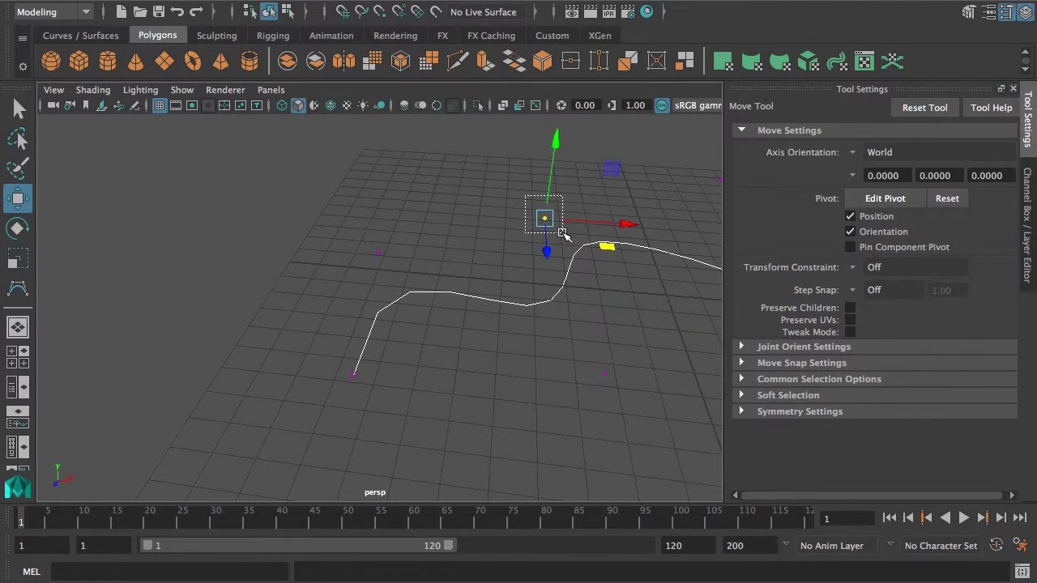
{"action": "left_click", "coordinate": [375, 251]}
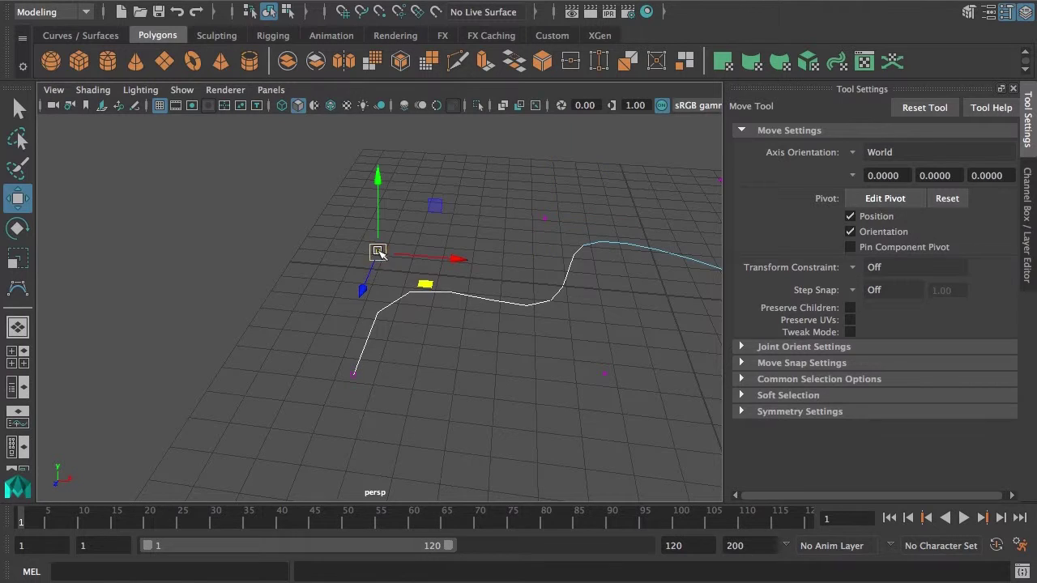
{"action": "left_click", "coordinate": [354, 373]}
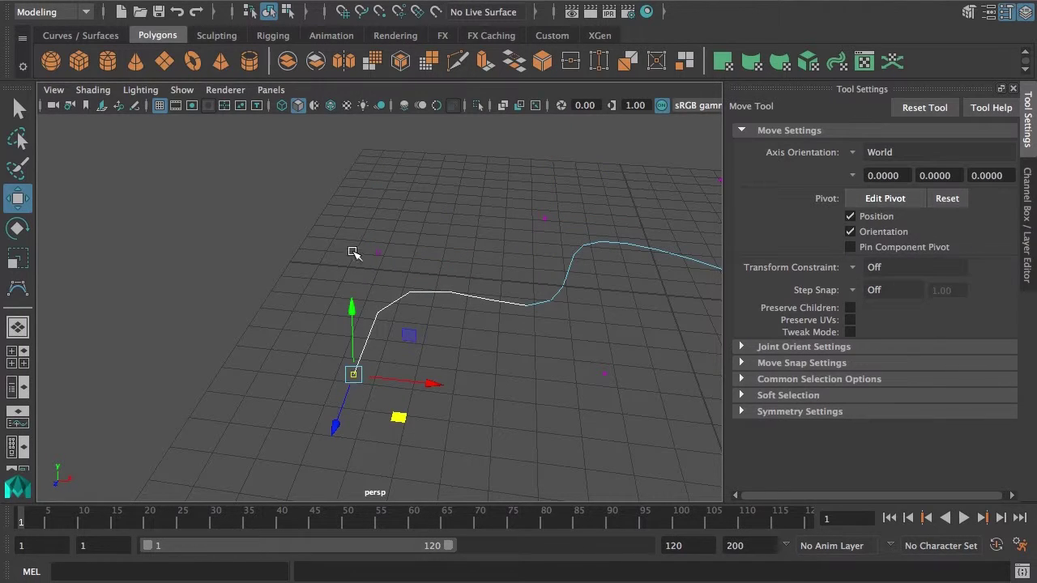
{"action": "left_click_drag", "start_coordinate": [354, 247], "coordinate": [449, 272]}
{"action": "left_click_drag", "start_coordinate": [323, 347], "coordinate": [410, 412]}
{"action": "left_click_drag", "start_coordinate": [353, 217], "coordinate": [447, 287]}
{"action": "scroll", "coordinate": [526, 370], "scroll_direction": "down", "scroll_amount": 4}
{"action": "left_click_drag", "start_coordinate": [526, 370], "coordinate": [489, 375], "text": "alt"}
{"action": "middle_click_drag", "start_coordinate": [488, 375], "coordinate": [389, 362], "text": "alt"}
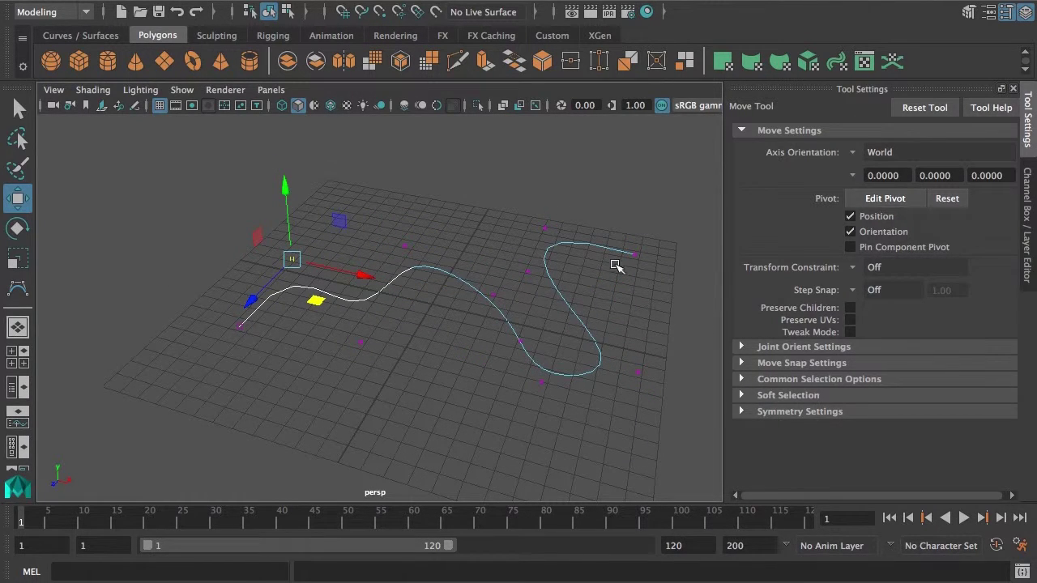
{"action": "scroll", "coordinate": [340, 305], "scroll_direction": "down", "scroll_amount": 3}
{"action": "left_click_drag", "start_coordinate": [339, 303], "coordinate": [331, 314], "text": "alt"}
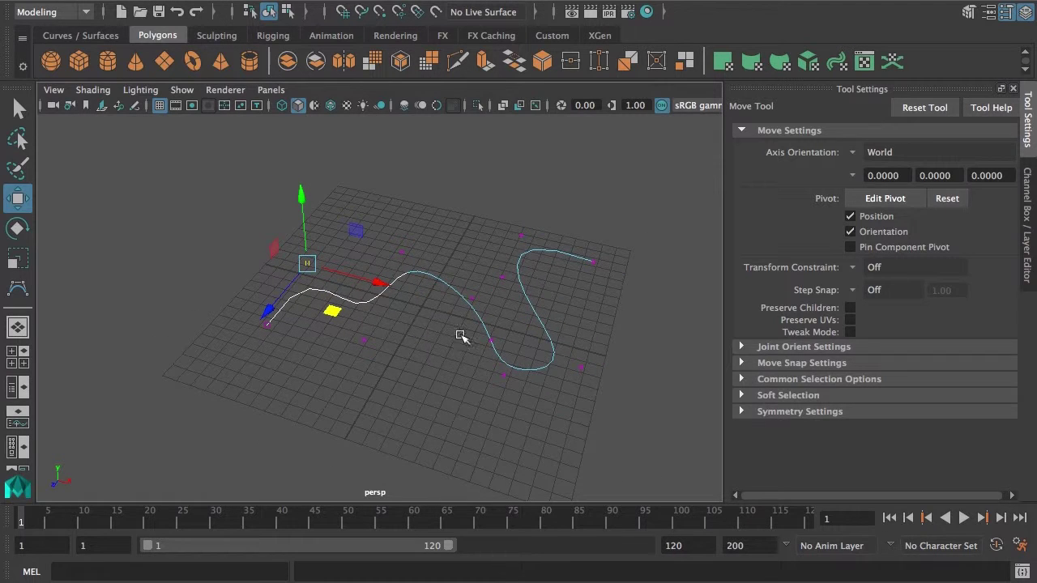
{"action": "left_click_drag", "start_coordinate": [597, 279], "coordinate": [575, 290], "text": "alt"}
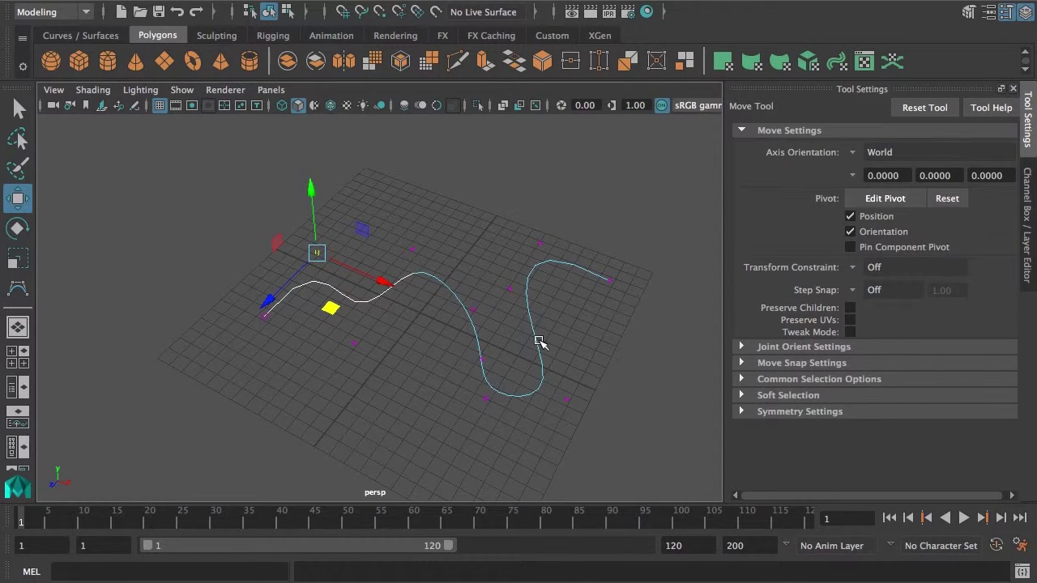
{"action": "left_click_drag", "start_coordinate": [540, 342], "coordinate": [505, 364], "text": "alt"}
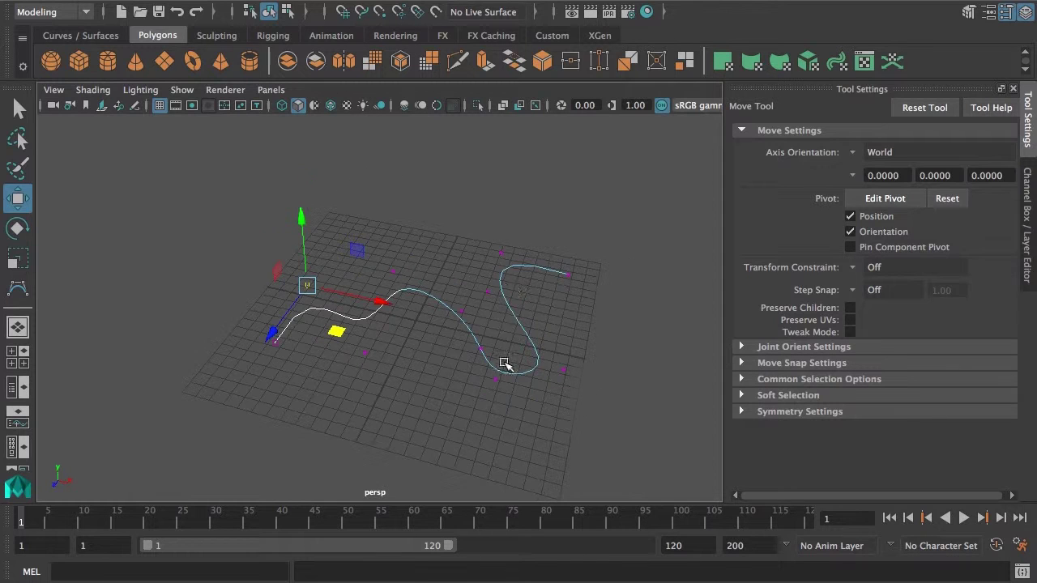
{"action": "left_click_drag", "start_coordinate": [466, 327], "coordinate": [427, 310], "text": "alt"}
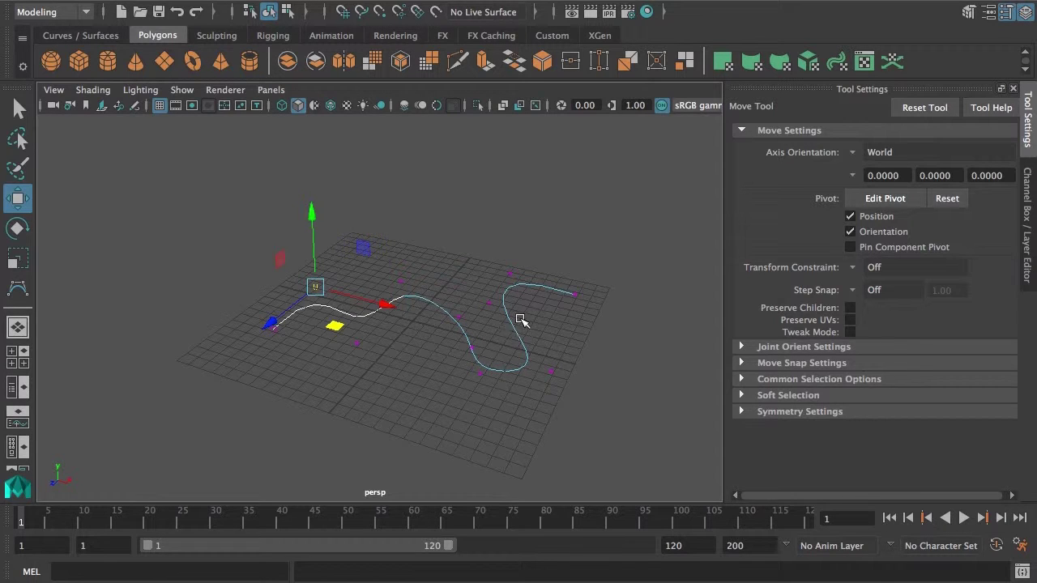
{"action": "mouse_move", "coordinate": [521, 321]}
{"action": "left_mouse_down", "text": "alt"}
{"action": "mouse_move", "coordinate": [494, 336]}
{"action": "mouse_move", "coordinate": [519, 332]}
{"action": "left_mouse_up", "text": "alt"}
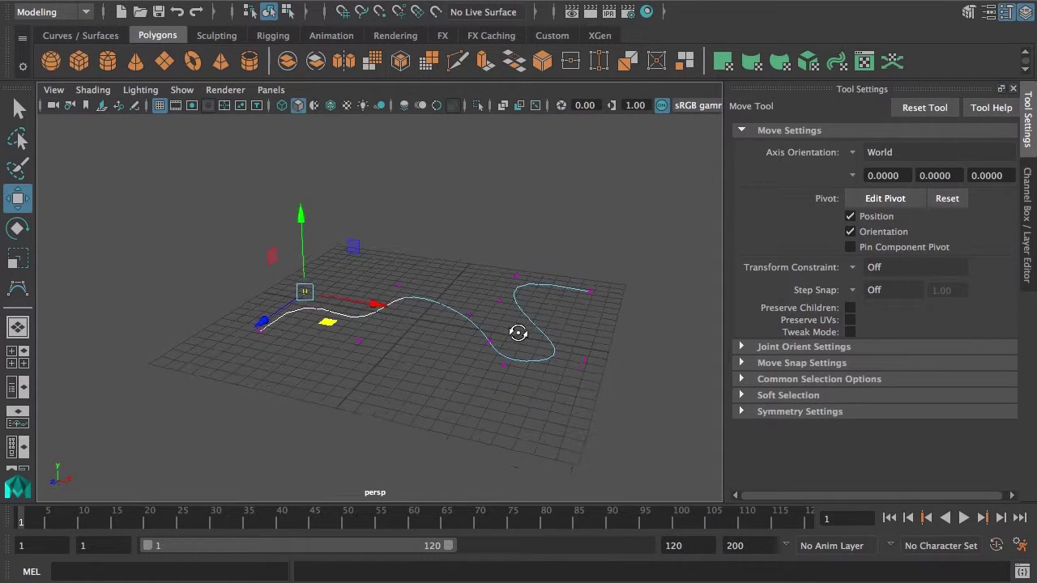
Step: Convert the component selection to the curve's first CV
{"action": "right_click", "coordinate": [478, 270], "text": "ctrl"}
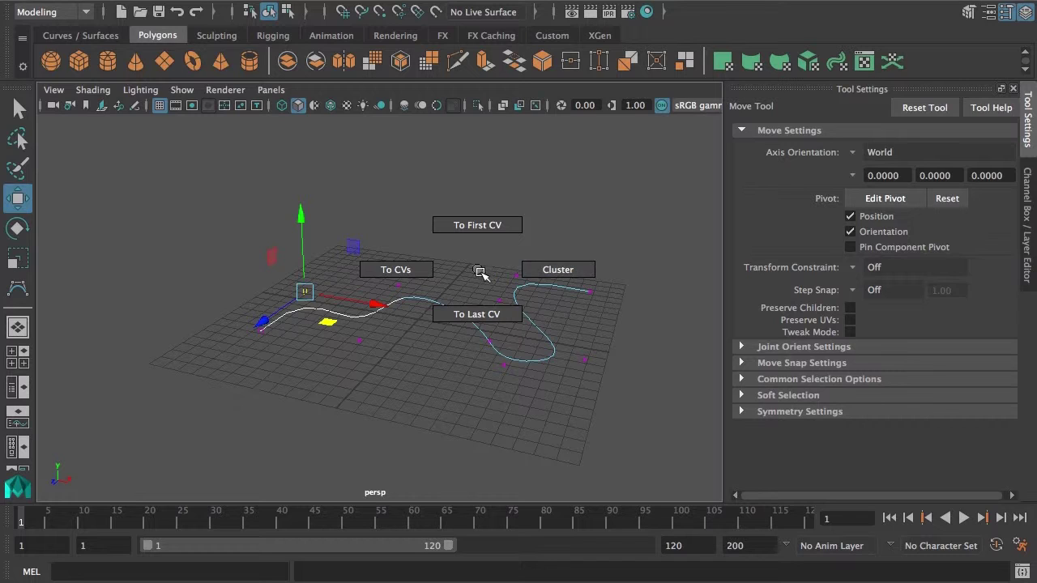
{"action": "right_click_drag", "start_coordinate": [477, 265], "coordinate": [473, 266], "text": "ctrl"}
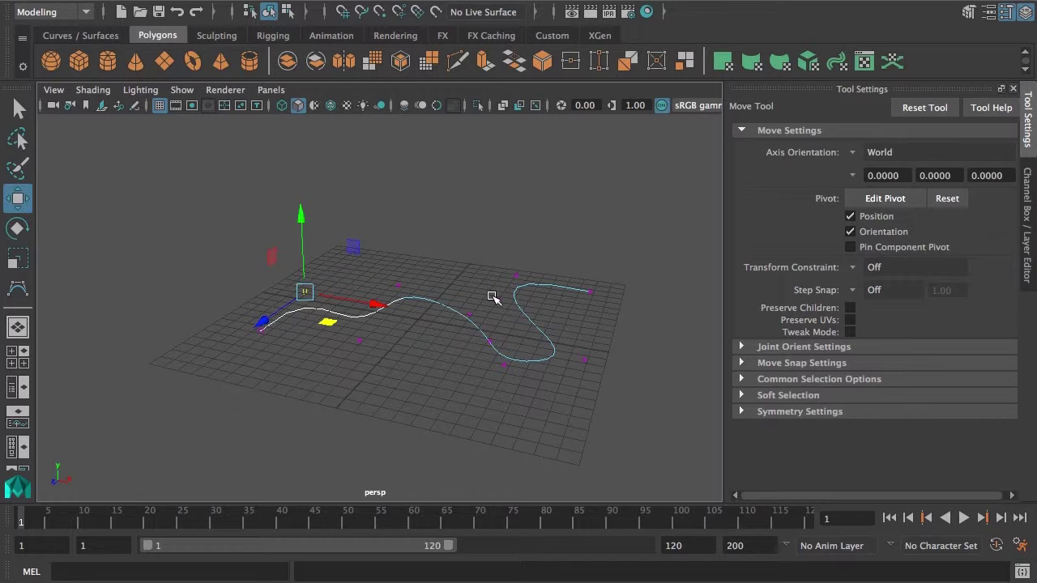
{"action": "right_click", "coordinate": [486, 281], "text": "ctrl"}
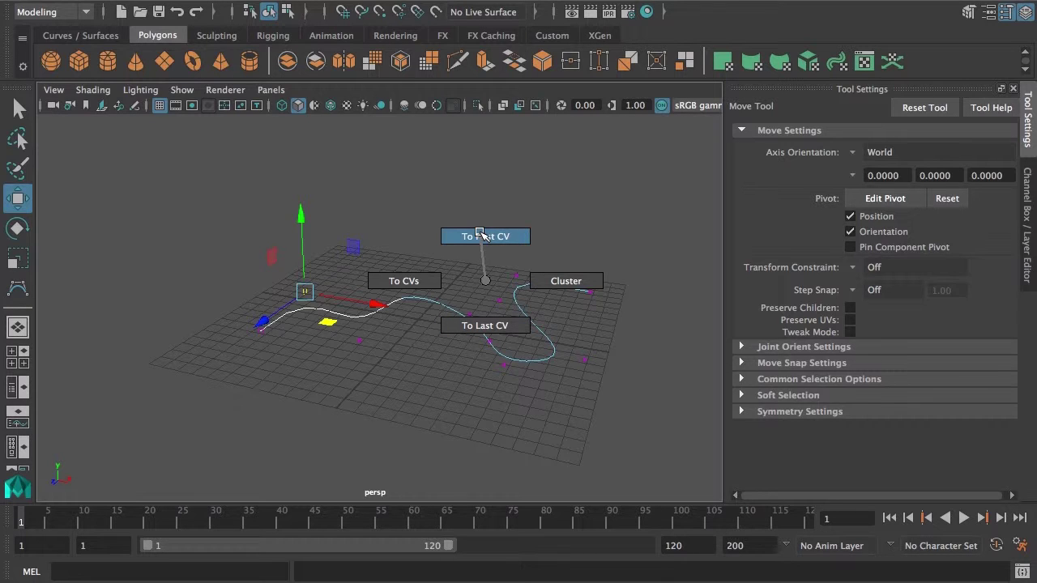
{"action": "mouse_move", "coordinate": [480, 197]}
{"action": "right_mouse_down"}
{"action": "mouse_move", "coordinate": [465, 205]}
{"action": "mouse_move", "coordinate": [482, 201]}
{"action": "mouse_move", "coordinate": [470, 215]}
{"action": "mouse_move", "coordinate": [476, 261]}
{"action": "mouse_move", "coordinate": [463, 197]}
{"action": "right_mouse_up"}
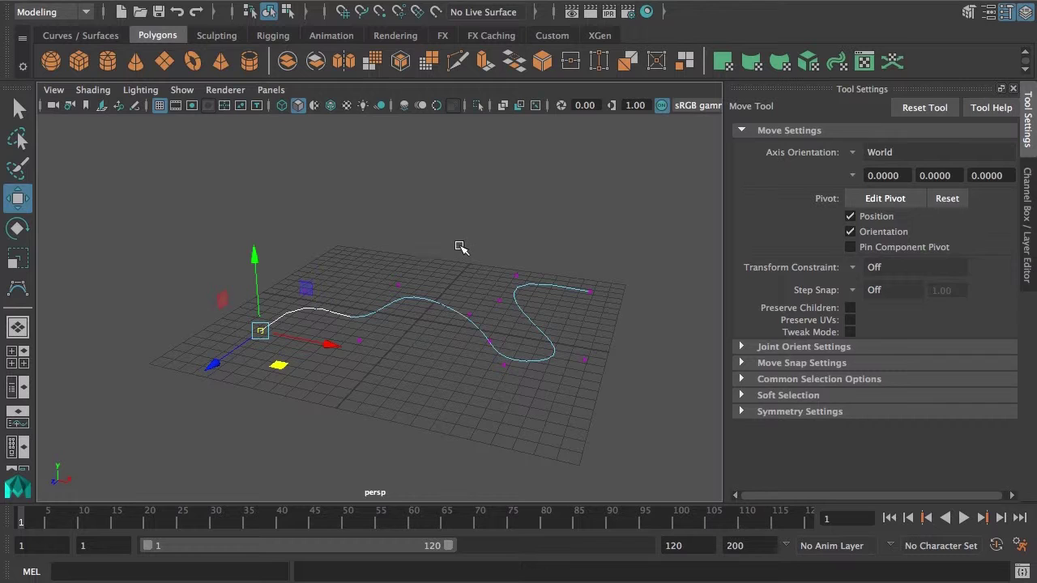
{"action": "mouse_move", "coordinate": [462, 248]}
{"action": "right_mouse_down"}
{"action": "mouse_move", "coordinate": [460, 195]}
{"action": "mouse_move", "coordinate": [460, 294]}
{"action": "mouse_move", "coordinate": [462, 248]}
{"action": "right_mouse_up"}
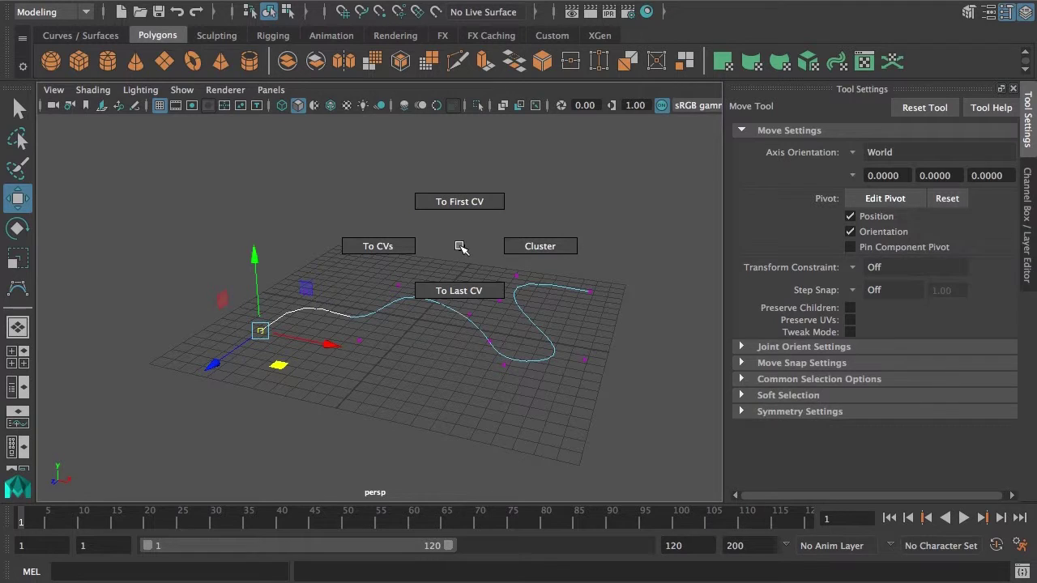
{"action": "right_click_drag", "start_coordinate": [460, 247], "coordinate": [460, 251]}
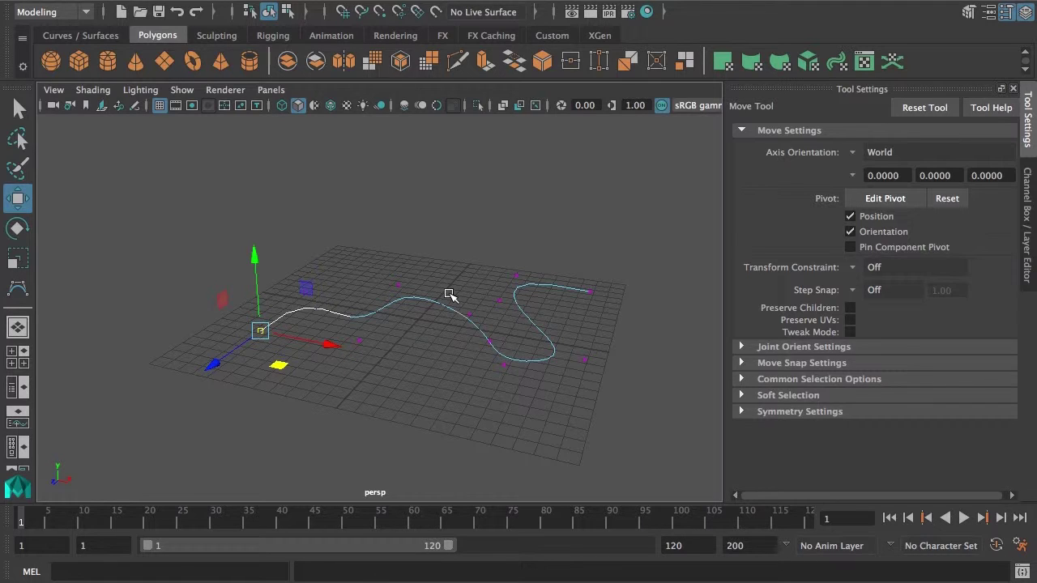
{"action": "right_click", "coordinate": [466, 289]}
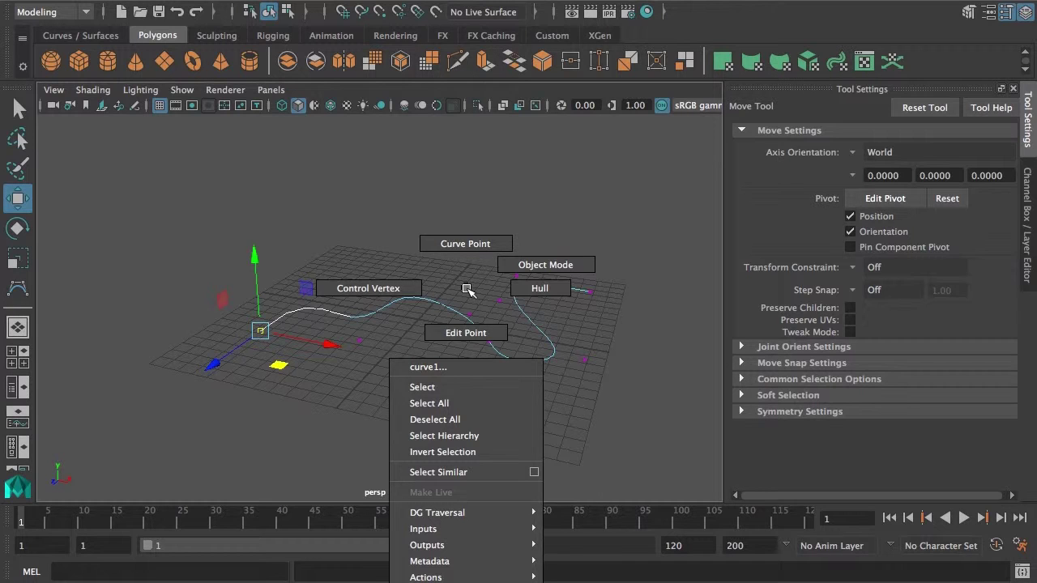
{"action": "right_click_drag", "start_coordinate": [467, 289], "coordinate": [558, 357]}
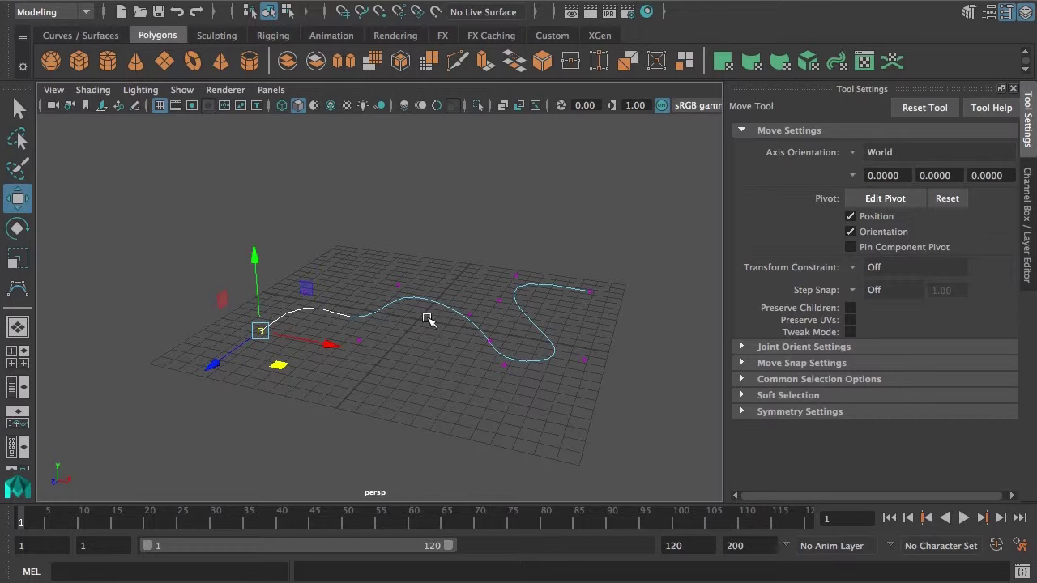
{"action": "right_click", "coordinate": [456, 245]}
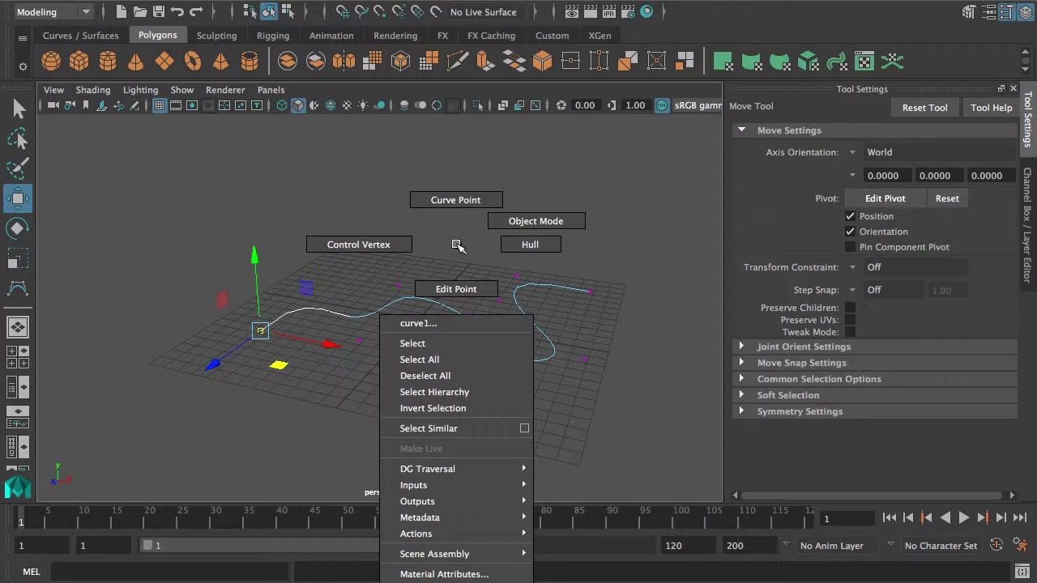
{"action": "mouse_move", "coordinate": [457, 243]}
{"action": "right_mouse_down"}
{"action": "mouse_move", "coordinate": [479, 248]}
{"action": "mouse_move", "coordinate": [386, 249]}
{"action": "mouse_move", "coordinate": [459, 246]}
{"action": "right_mouse_up"}
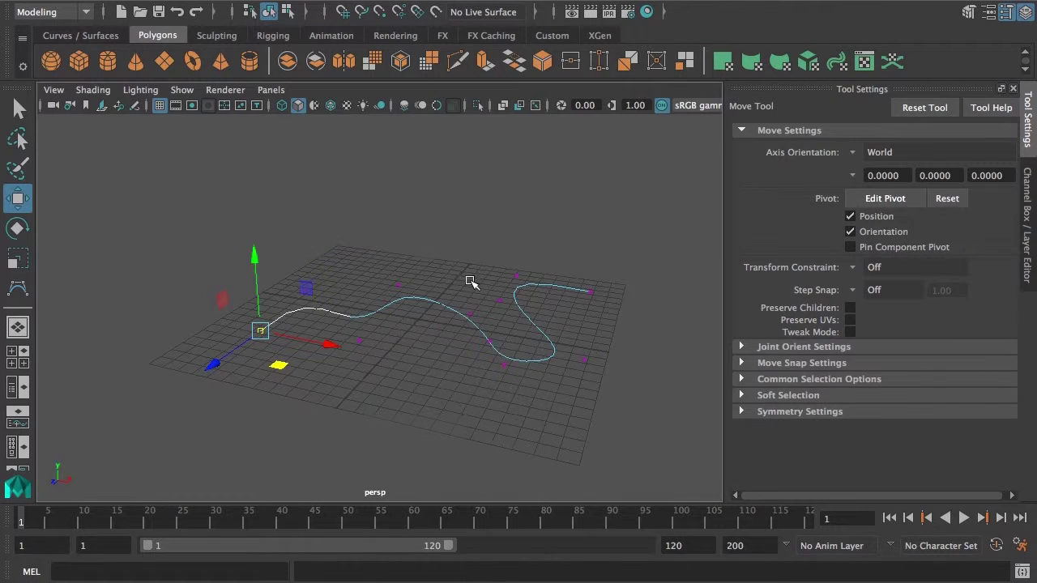
{"action": "right_click", "coordinate": [449, 292], "text": "ctrl"}
{"action": "mouse_move", "coordinate": [448, 292]}
{"action": "right_mouse_down"}
{"action": "mouse_move", "coordinate": [434, 293]}
{"action": "mouse_move", "coordinate": [451, 293]}
{"action": "mouse_move", "coordinate": [448, 313]}
{"action": "mouse_move", "coordinate": [364, 315]}
{"action": "mouse_move", "coordinate": [453, 299]}
{"action": "right_mouse_up"}
{"action": "right_click", "coordinate": [476, 277], "text": "ctrl+shift"}
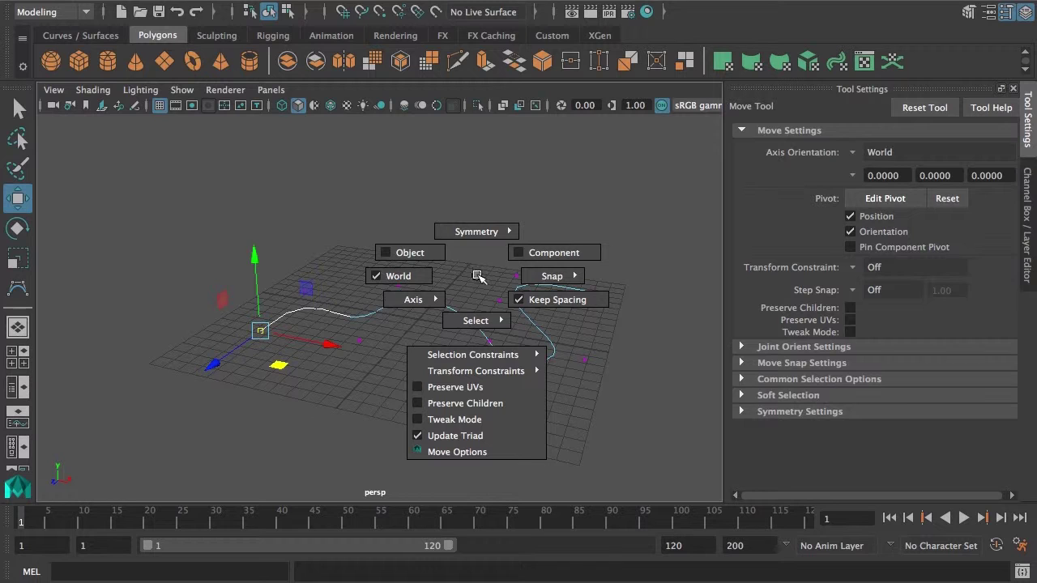
{"action": "mouse_move", "coordinate": [477, 277]}
{"action": "right_mouse_down", "text": "ctrl+shift"}
{"action": "mouse_move", "coordinate": [213, 331]}
{"action": "mouse_move", "coordinate": [249, 334]}
{"action": "mouse_move", "coordinate": [480, 277]}
{"action": "right_mouse_up", "text": "ctrl+shift"}
{"action": "left_click_drag", "start_coordinate": [728, 303], "coordinate": [716, 296]}
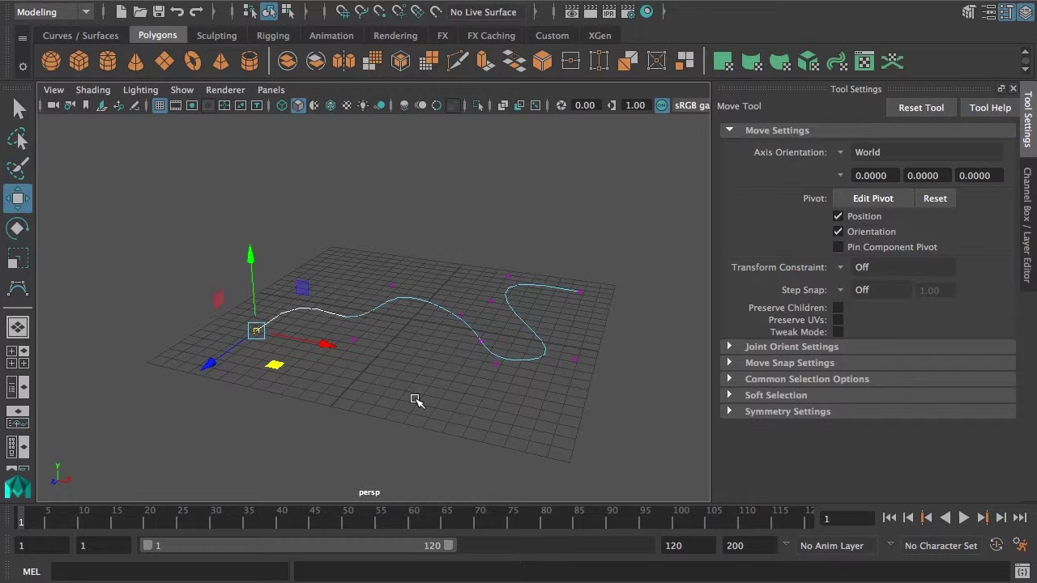
Step: Try creating clusters on all of the curve's control vertices, undoing each attempt
{"action": "left_click_drag", "start_coordinate": [409, 402], "coordinate": [419, 362], "text": "alt"}
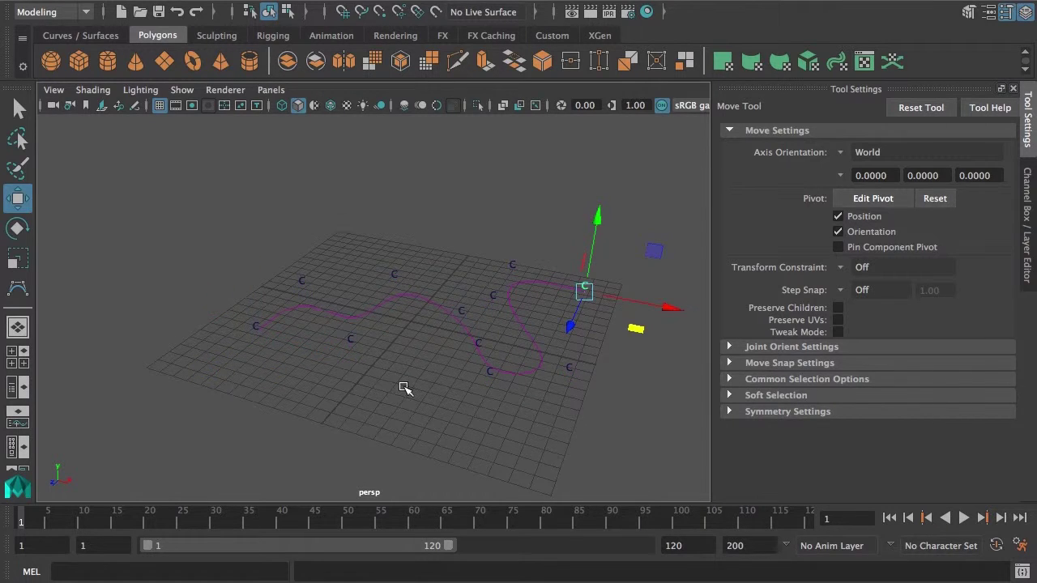
{"action": "left_click_drag", "start_coordinate": [402, 389], "coordinate": [422, 322], "text": "alt"}
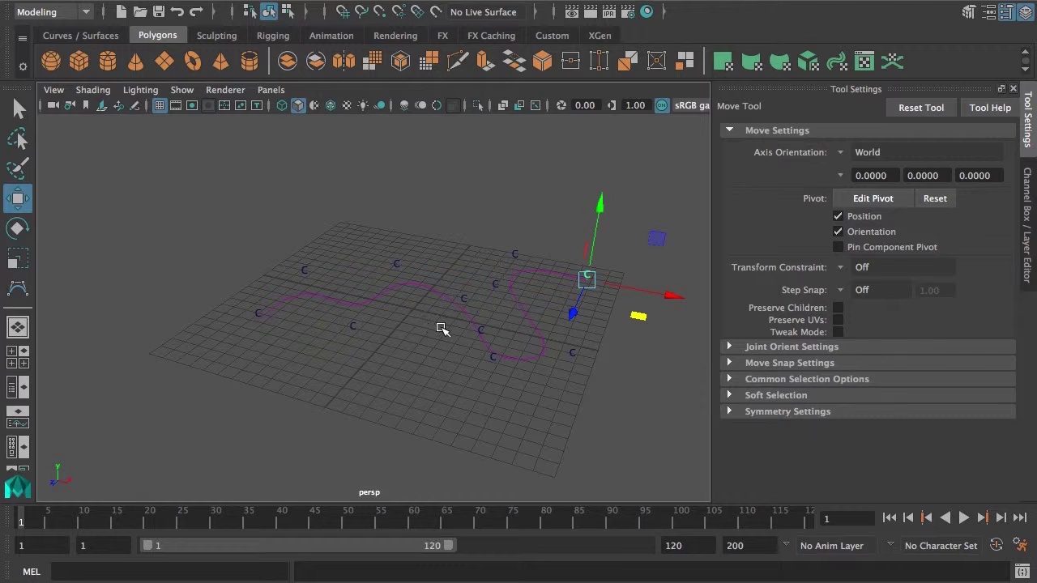
{"action": "key", "text": "ctrl+z"}
{"action": "right_click_drag", "start_coordinate": [454, 298], "coordinate": [578, 302], "text": "ctrl"}
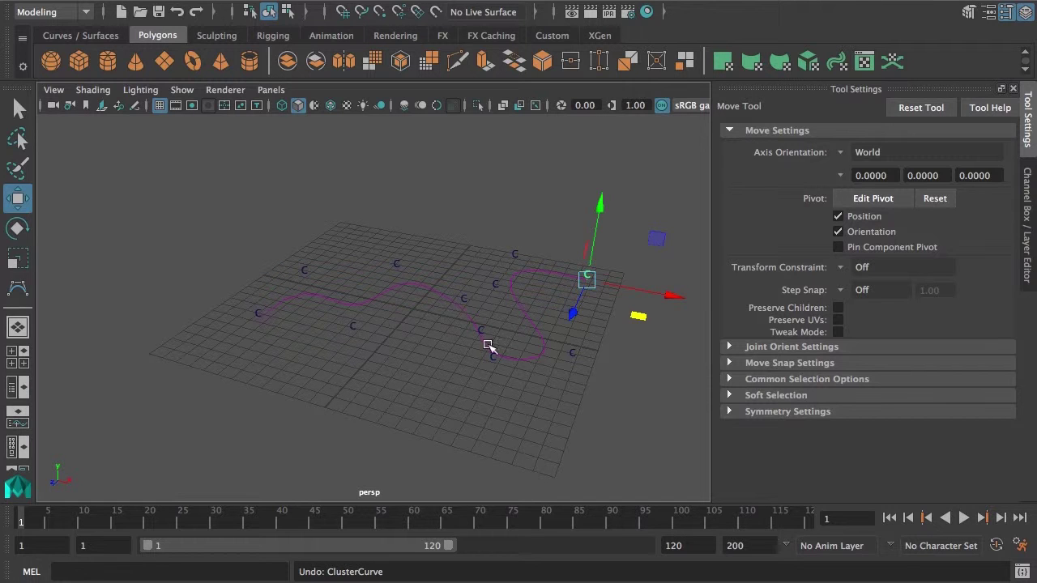
{"action": "key", "text": "ctrl+z"}
Step: Switch the curve to Edit Point component mode
{"action": "left_click_drag", "start_coordinate": [439, 339], "coordinate": [467, 354], "text": "alt"}
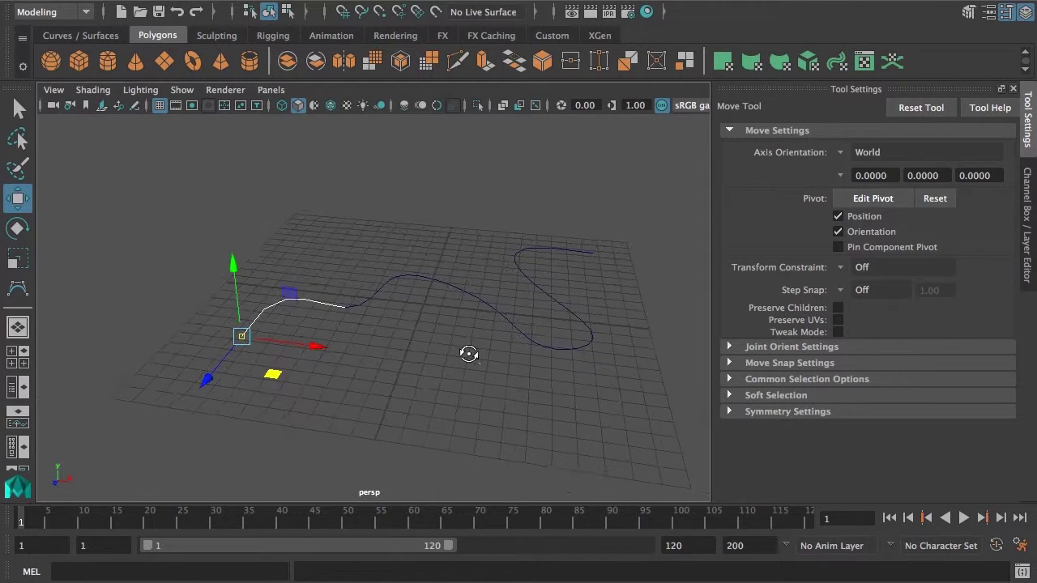
{"action": "right_click", "coordinate": [462, 277]}
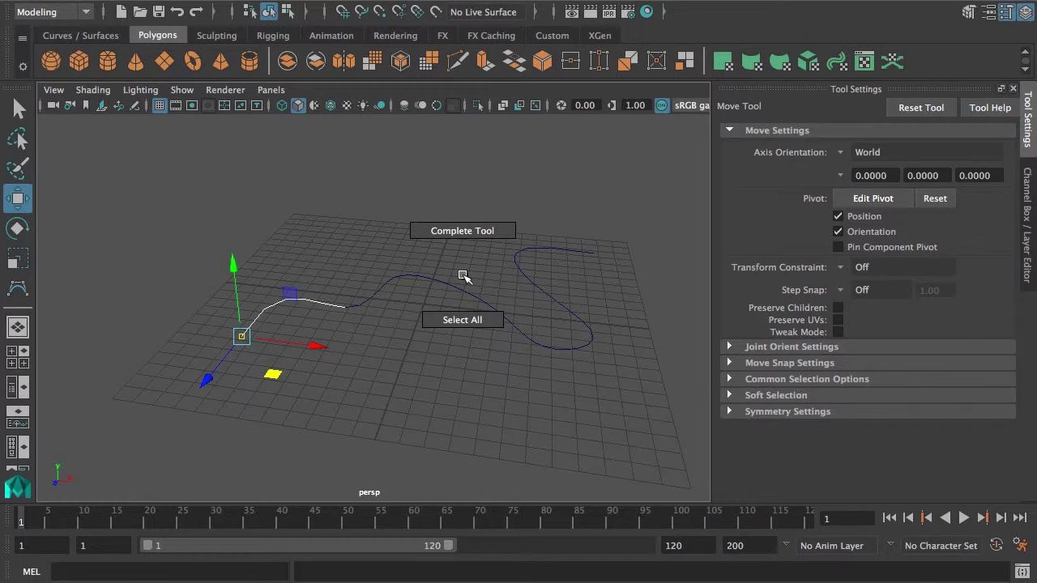
{"action": "right_click_drag", "start_coordinate": [456, 286], "coordinate": [464, 333]}
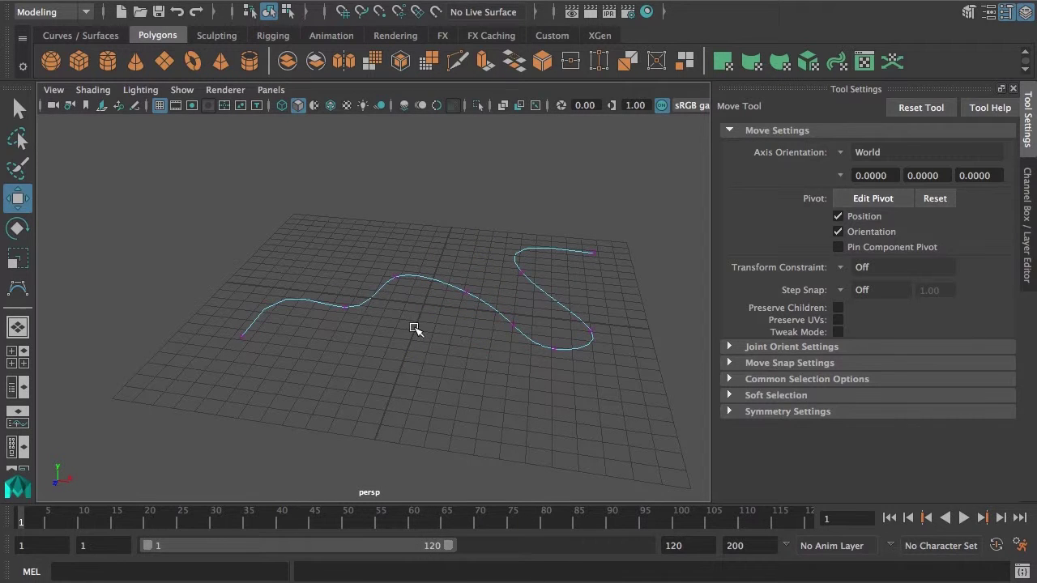
Step: Move the curve's fifth edit point and its third edit point on the ground plane toward the grid's far edge
{"action": "left_click_drag", "start_coordinate": [472, 340], "coordinate": [402, 361], "text": "alt"}
{"action": "left_click_drag", "start_coordinate": [229, 359], "coordinate": [266, 384]}
{"action": "left_click_drag", "start_coordinate": [317, 297], "coordinate": [358, 330]}
{"action": "left_click_drag", "start_coordinate": [367, 245], "coordinate": [483, 272]}
{"action": "left_click_drag", "start_coordinate": [498, 354], "coordinate": [531, 323]}
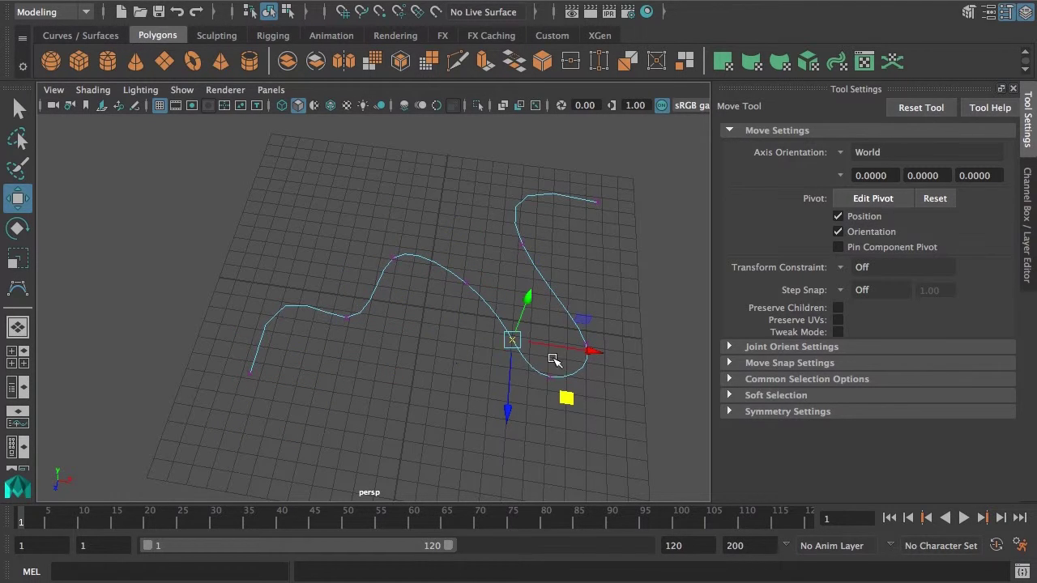
{"action": "middle_click_drag", "start_coordinate": [558, 416], "coordinate": [543, 383]}
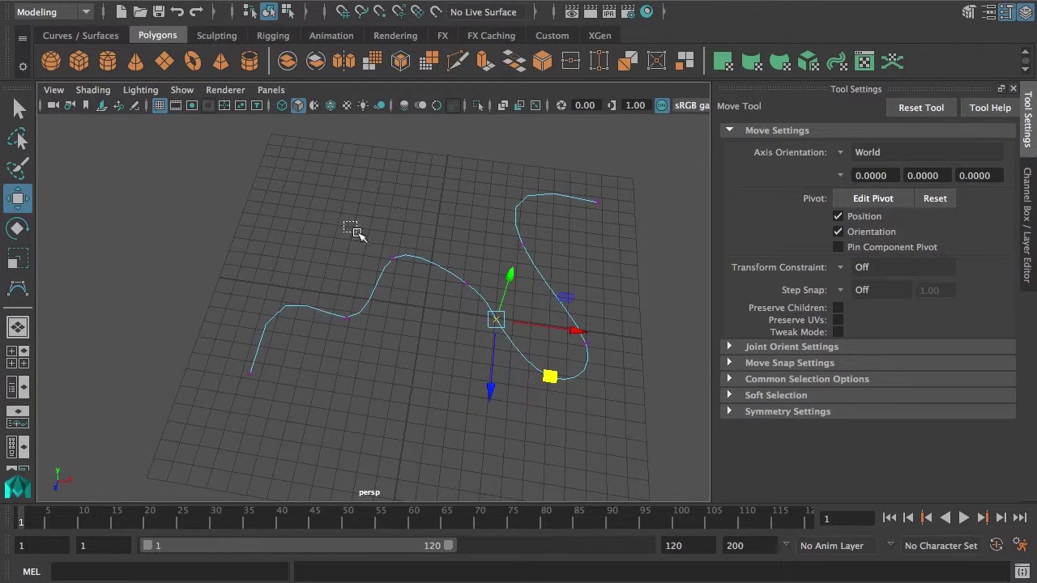
{"action": "left_click_drag", "start_coordinate": [354, 233], "coordinate": [426, 277]}
{"action": "mouse_move", "coordinate": [440, 294]}
{"action": "middle_mouse_down"}
{"action": "mouse_move", "coordinate": [462, 248]}
{"action": "mouse_move", "coordinate": [462, 391]}
{"action": "mouse_move", "coordinate": [438, 294]}
{"action": "mouse_move", "coordinate": [426, 333]}
{"action": "mouse_move", "coordinate": [461, 347]}
{"action": "mouse_move", "coordinate": [455, 267]}
{"action": "mouse_move", "coordinate": [440, 275]}
{"action": "middle_mouse_up"}
{"action": "key", "text": "space"}
{"action": "left_click", "coordinate": [353, 230]}
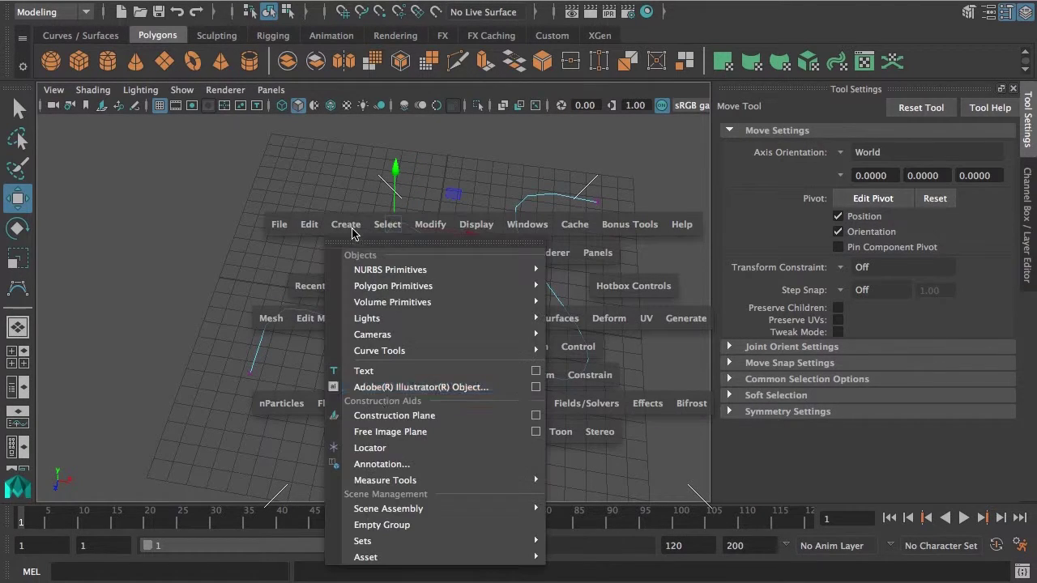
{"action": "mouse_move", "coordinate": [409, 352]}
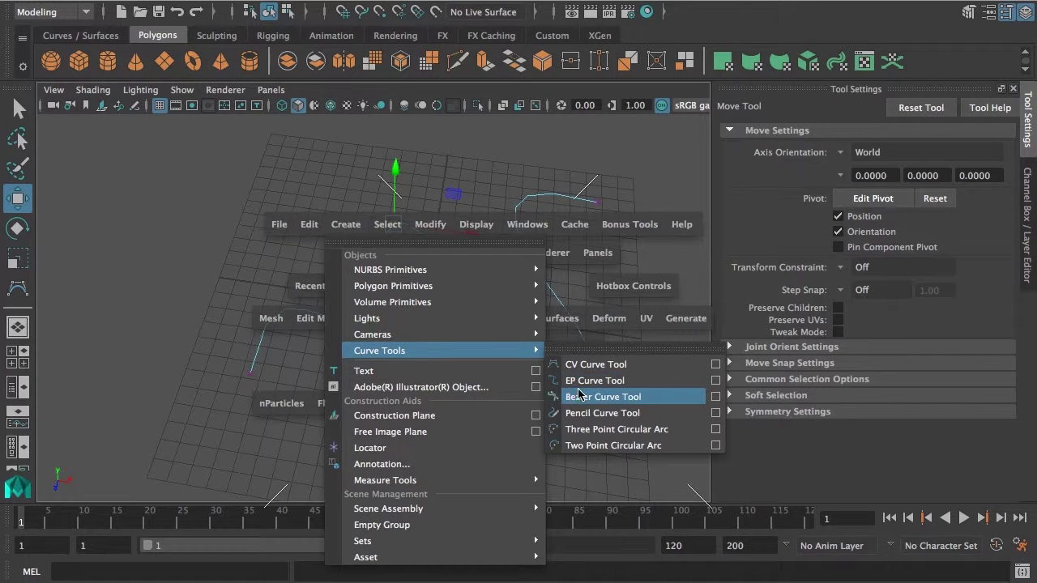
{"action": "left_click", "coordinate": [495, 169]}
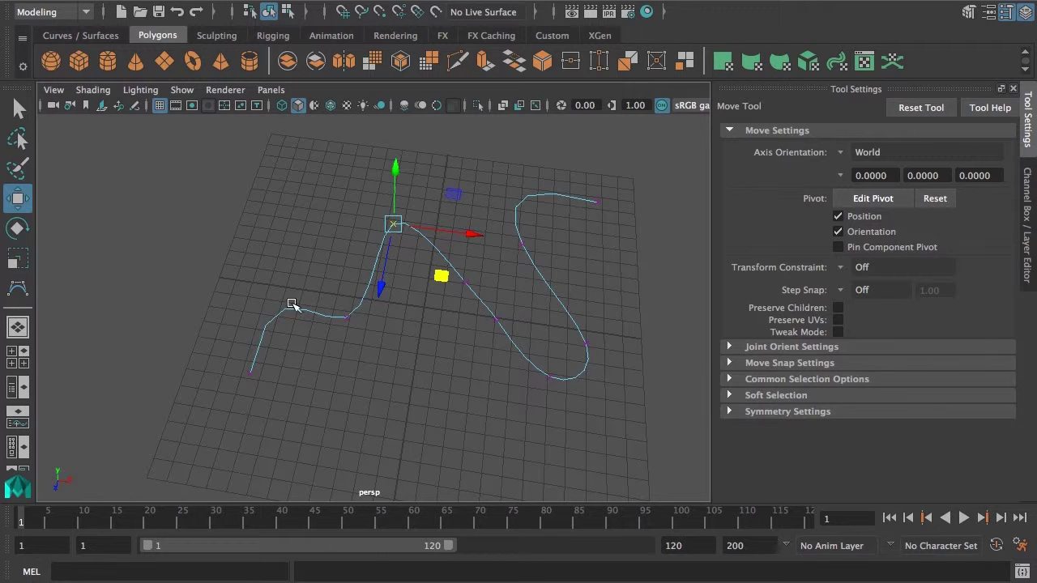
Step: Move the curve's fourth edit point on the ground plane to form a dip after the peak, and return to Object Mode
{"action": "left_click", "coordinate": [464, 282]}
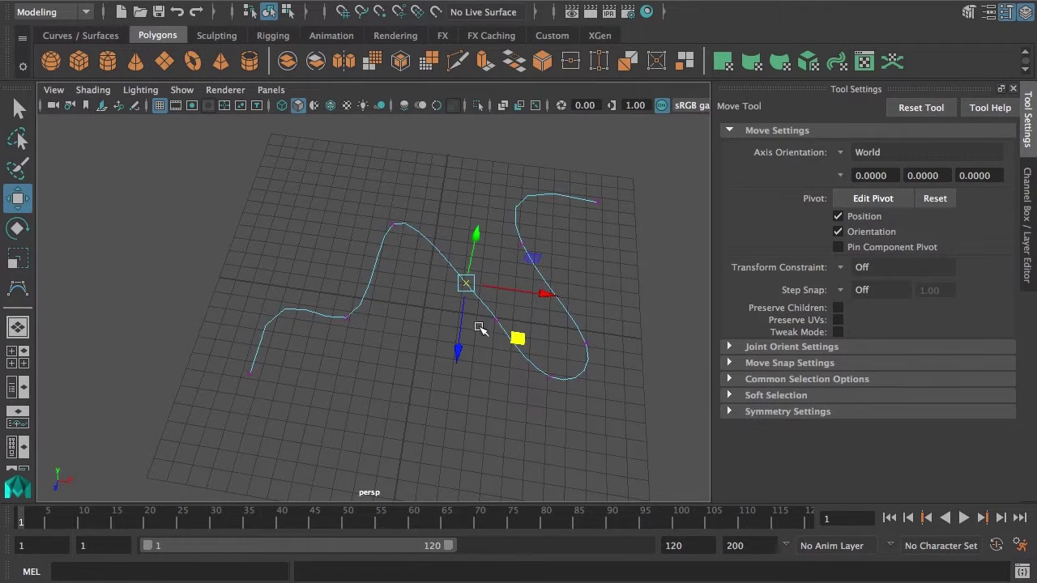
{"action": "left_click_drag", "start_coordinate": [514, 337], "coordinate": [480, 353]}
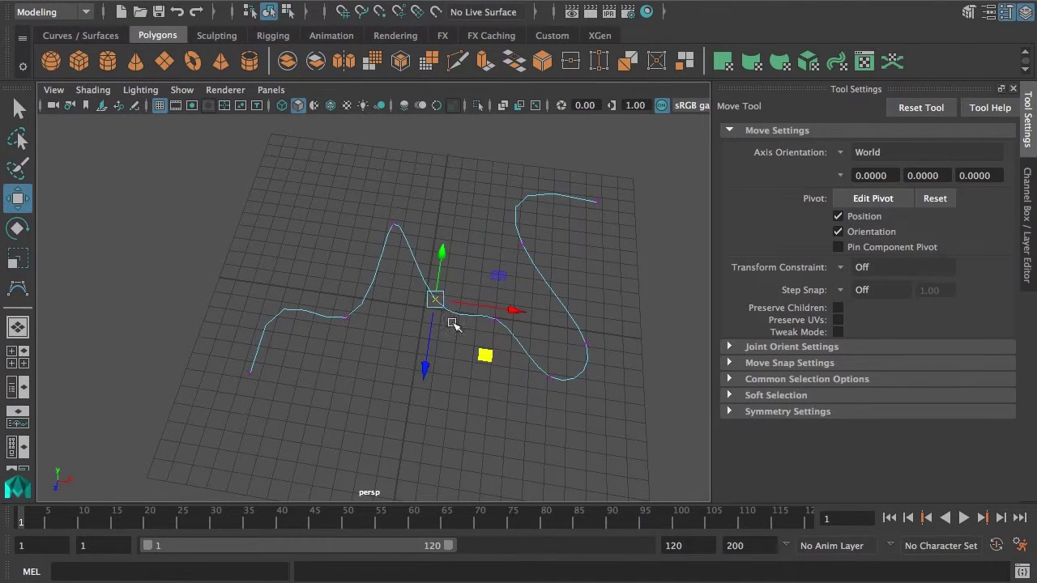
{"action": "right_click_drag", "start_coordinate": [506, 334], "coordinate": [521, 331]}
{"action": "left_click", "coordinate": [520, 335]}
Step: Draw a second, wavy curve with the EP Curve Tool, placing ten edit points along the grid's far edge and around its corner
{"action": "left_click_drag", "start_coordinate": [524, 370], "coordinate": [518, 352], "text": "alt"}
{"action": "right_click_drag", "start_coordinate": [519, 352], "coordinate": [467, 350], "text": "alt"}
{"action": "key", "text": "space"}
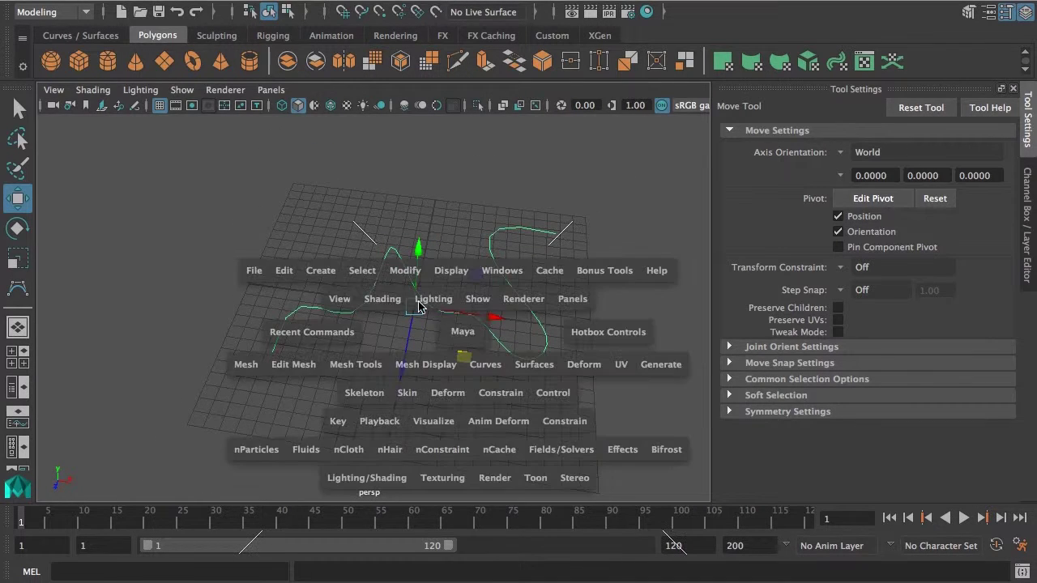
{"action": "left_click_drag", "start_coordinate": [326, 275], "coordinate": [391, 398]}
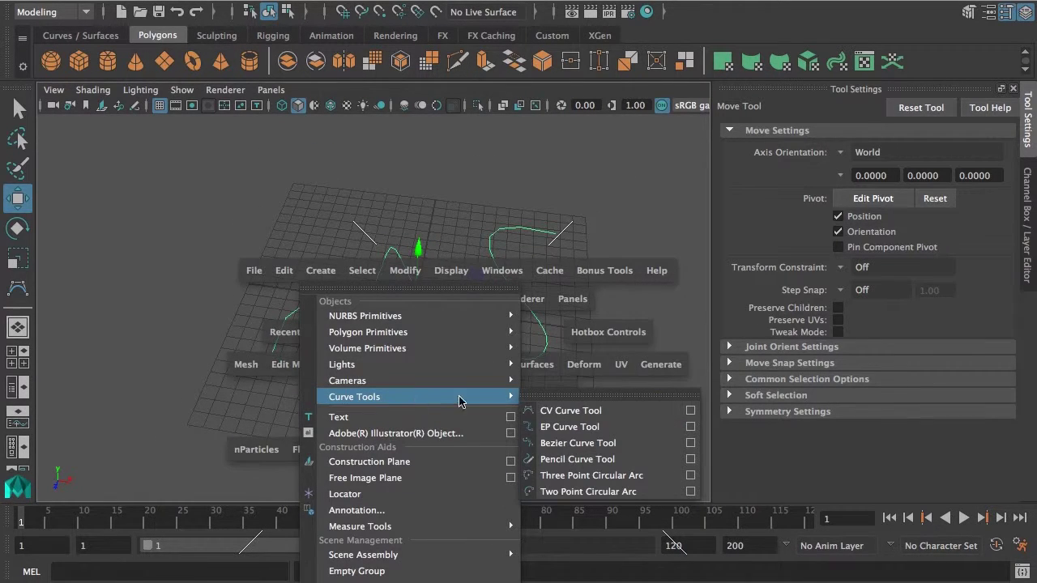
{"action": "left_click_drag", "start_coordinate": [458, 402], "coordinate": [571, 427]}
{"action": "left_click", "coordinate": [262, 224]}
{"action": "left_click", "coordinate": [302, 192]}
{"action": "left_click", "coordinate": [350, 222]}
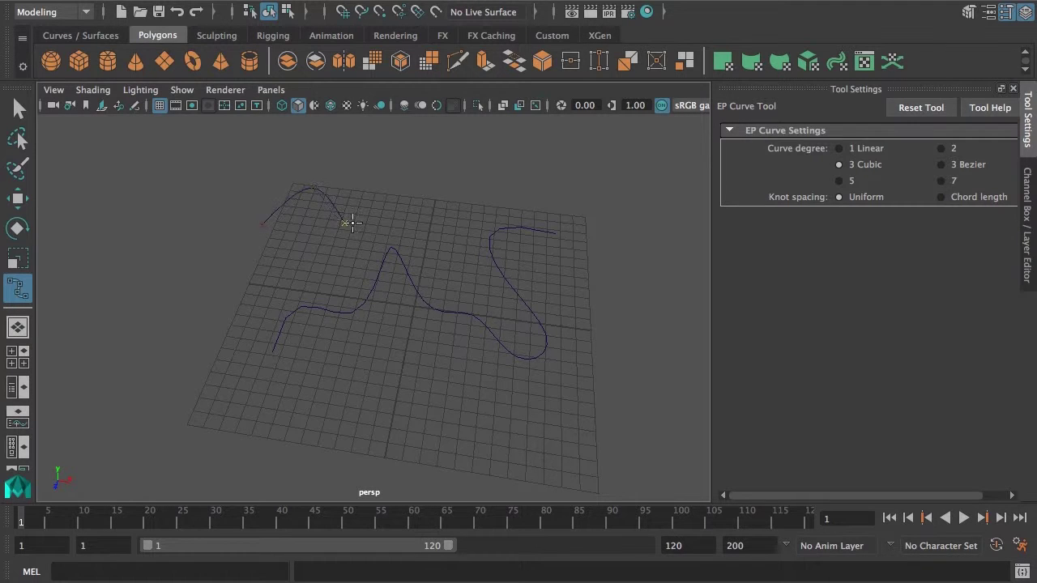
{"action": "left_click", "coordinate": [404, 205]}
{"action": "left_click", "coordinate": [412, 180]}
{"action": "left_click", "coordinate": [461, 186]}
{"action": "left_click", "coordinate": [464, 221]}
{"action": "left_click", "coordinate": [549, 197]}
{"action": "left_click", "coordinate": [586, 227]}
{"action": "left_click", "coordinate": [582, 280]}
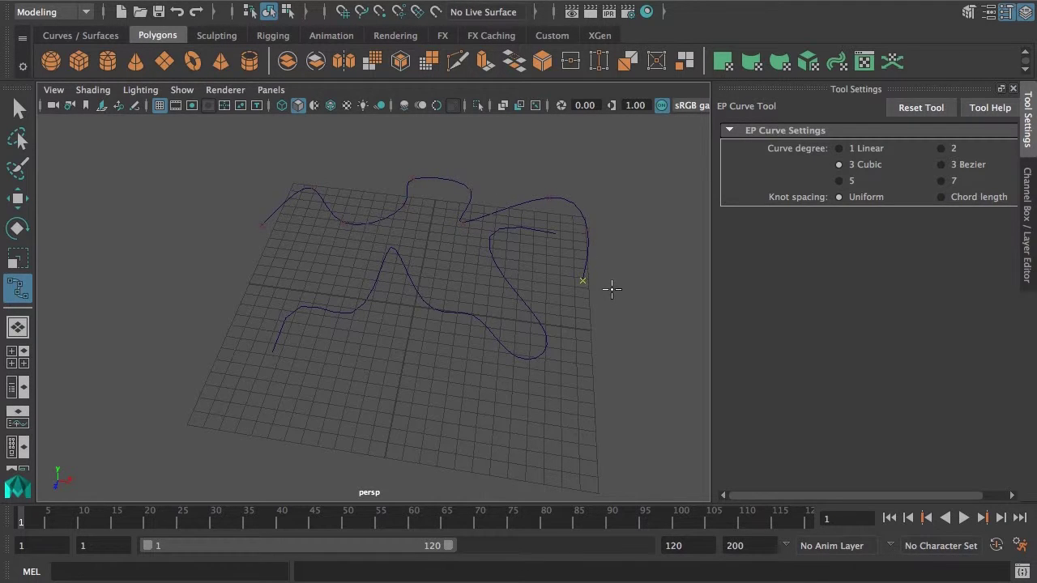
{"action": "key", "text": "w"}
Step: Finish the second curve, slightly shift its control vertex at the first bump in Control Vertex mode, and return to Object Mode
{"action": "right_click_drag", "start_coordinate": [486, 213], "coordinate": [385, 219]}
{"action": "left_click_drag", "start_coordinate": [304, 204], "coordinate": [348, 195], "text": "alt"}
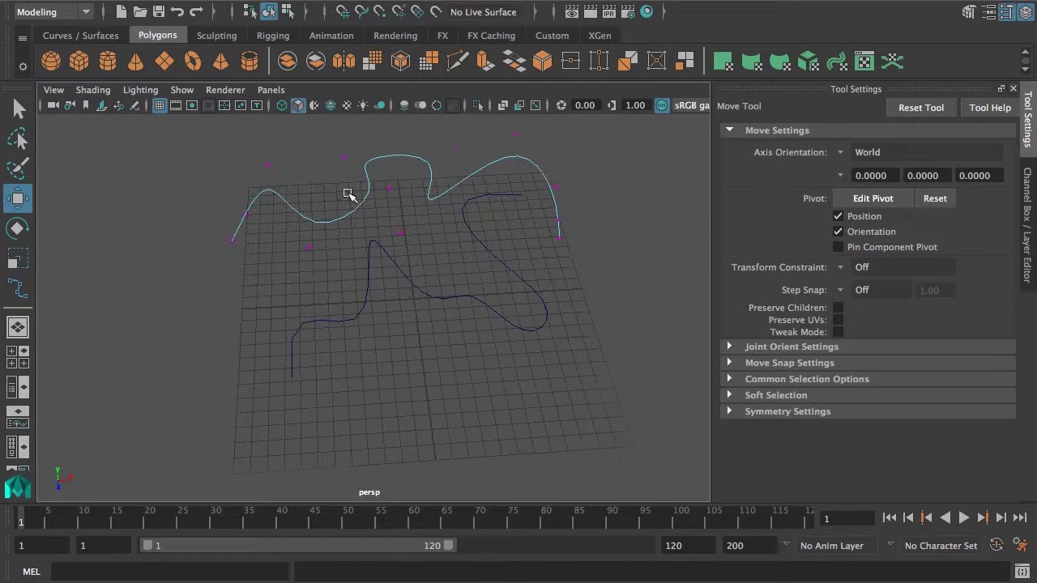
{"action": "left_click_drag", "start_coordinate": [235, 152], "coordinate": [325, 211]}
{"action": "right_click_drag", "start_coordinate": [437, 184], "coordinate": [447, 173]}
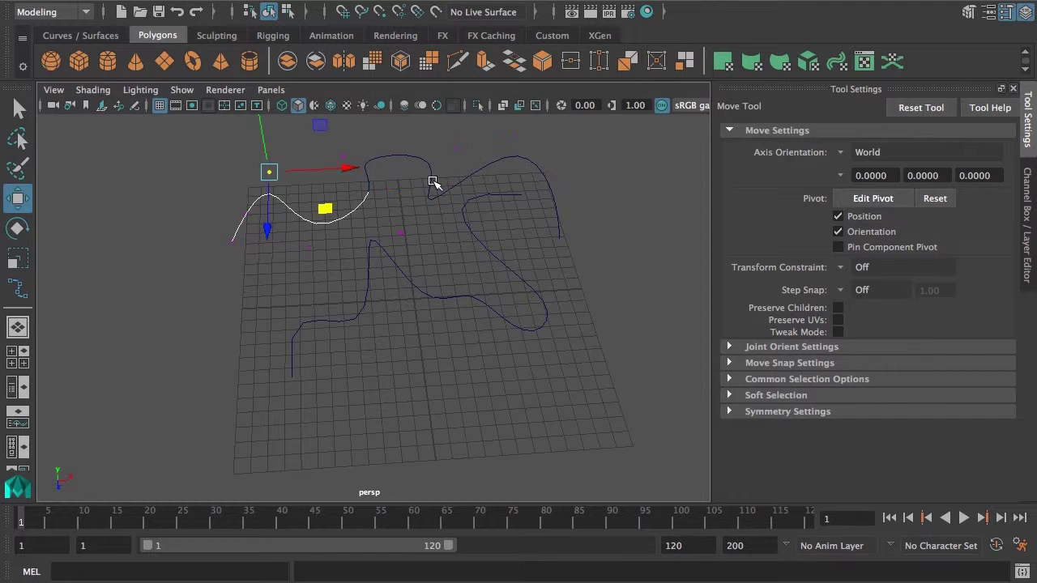
{"action": "left_click", "coordinate": [431, 181]}
{"action": "left_click_drag", "start_coordinate": [505, 237], "coordinate": [500, 340], "text": "alt"}
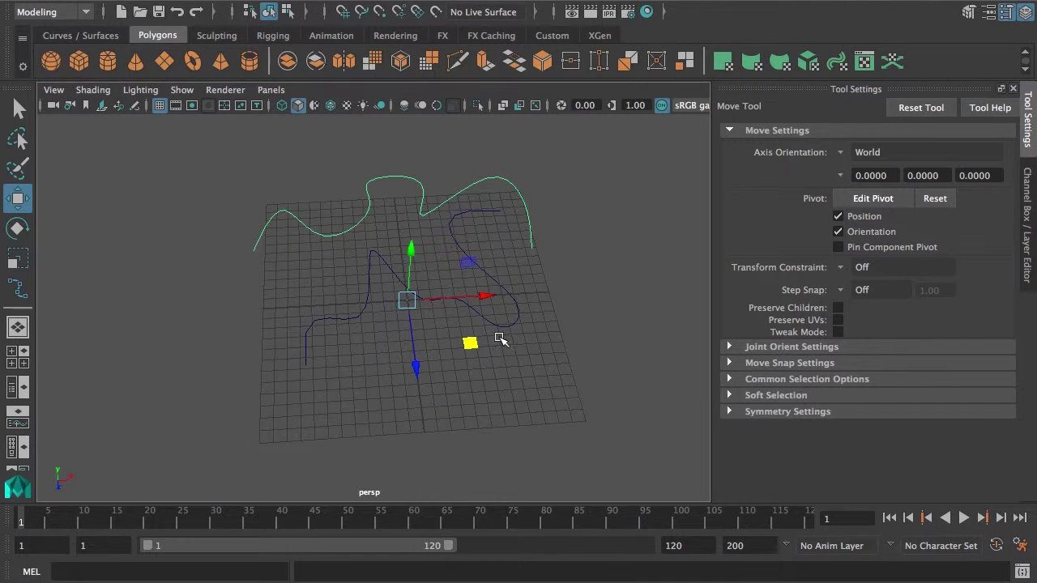
Step: Switch the first curve to Edit Point mode and move the two edit points of its rounded bend together on the ground plane toward the grid's far edge
{"action": "left_click", "coordinate": [502, 327]}
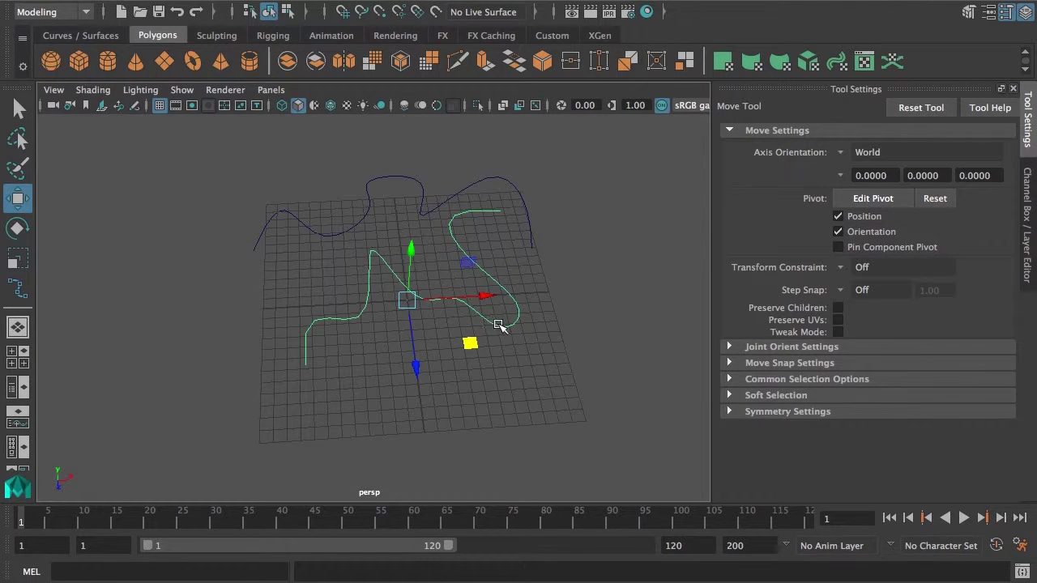
{"action": "right_click_drag", "start_coordinate": [500, 326], "coordinate": [479, 367]}
{"action": "mouse_move", "coordinate": [479, 367]}
{"action": "left_mouse_down", "text": "alt"}
{"action": "mouse_move", "coordinate": [530, 377]}
{"action": "mouse_move", "coordinate": [470, 363]}
{"action": "left_mouse_up", "text": "alt"}
{"action": "left_click_drag", "start_coordinate": [458, 318], "coordinate": [558, 403]}
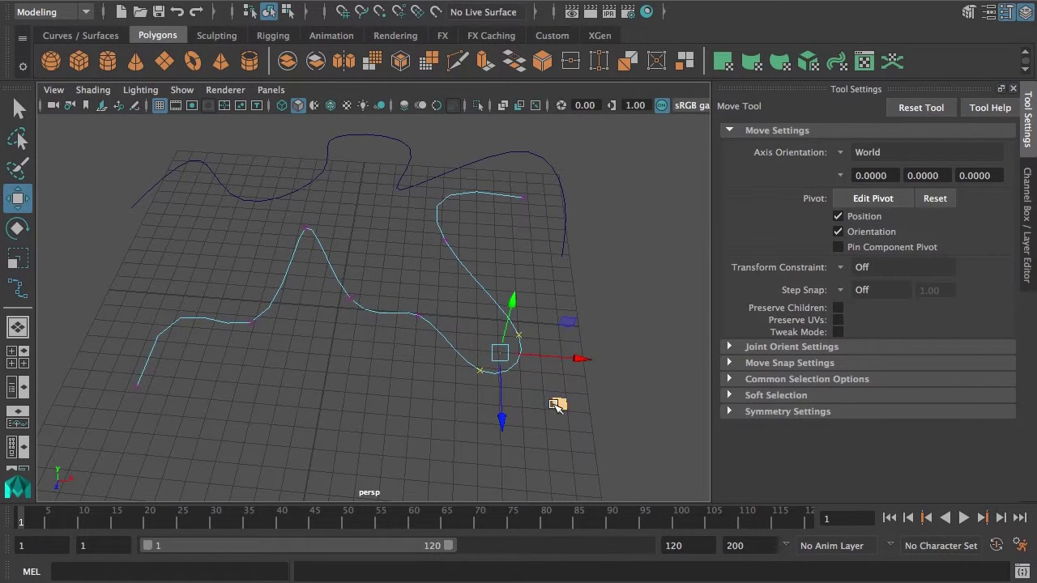
{"action": "middle_click_drag", "start_coordinate": [558, 403], "coordinate": [539, 354]}
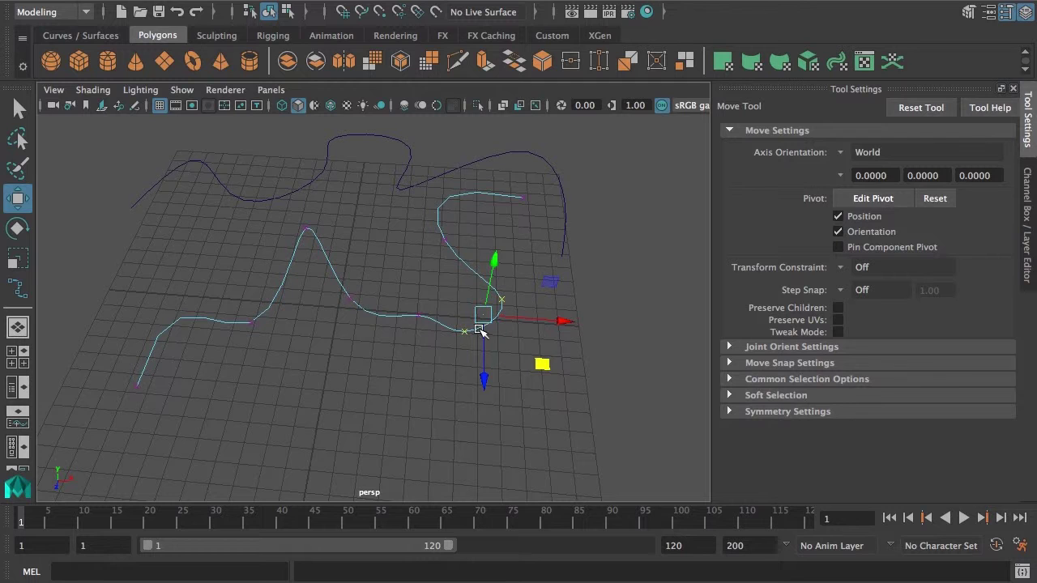
{"action": "middle_click_drag", "start_coordinate": [542, 364], "coordinate": [571, 416]}
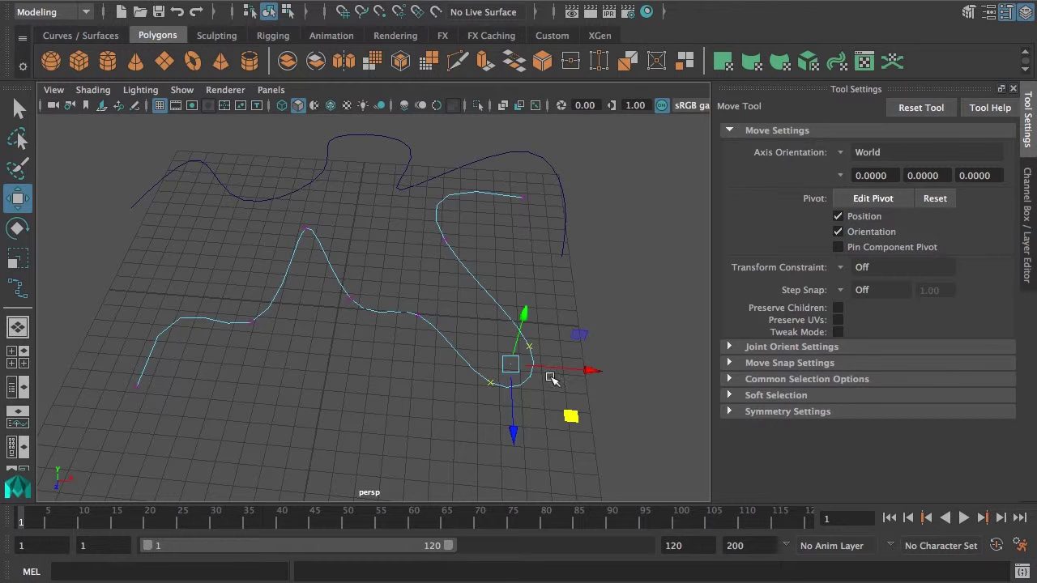
{"action": "middle_click_drag", "start_coordinate": [569, 417], "coordinate": [562, 362]}
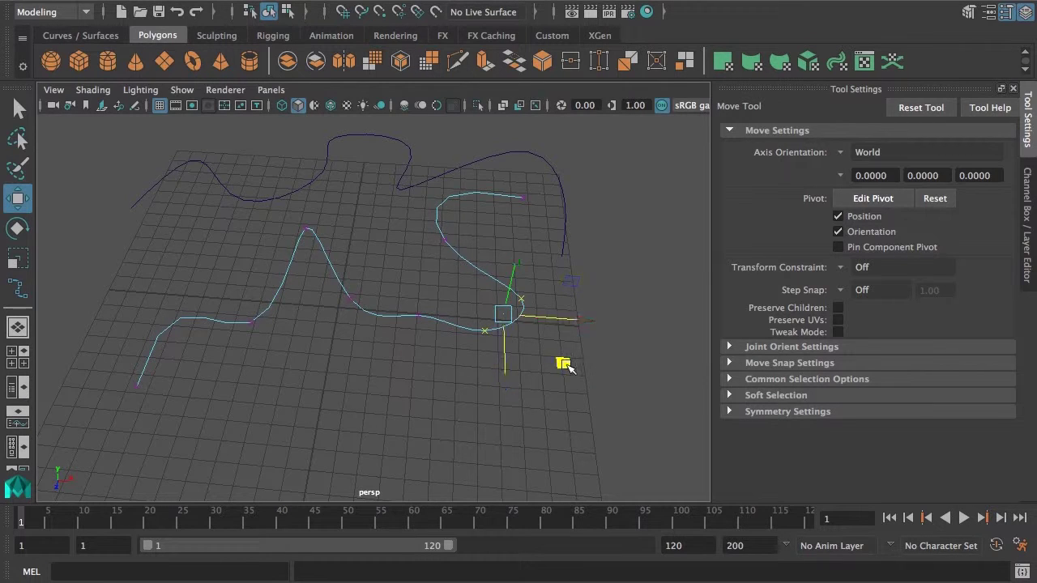
{"action": "middle_click_drag", "start_coordinate": [577, 369], "coordinate": [554, 346]}
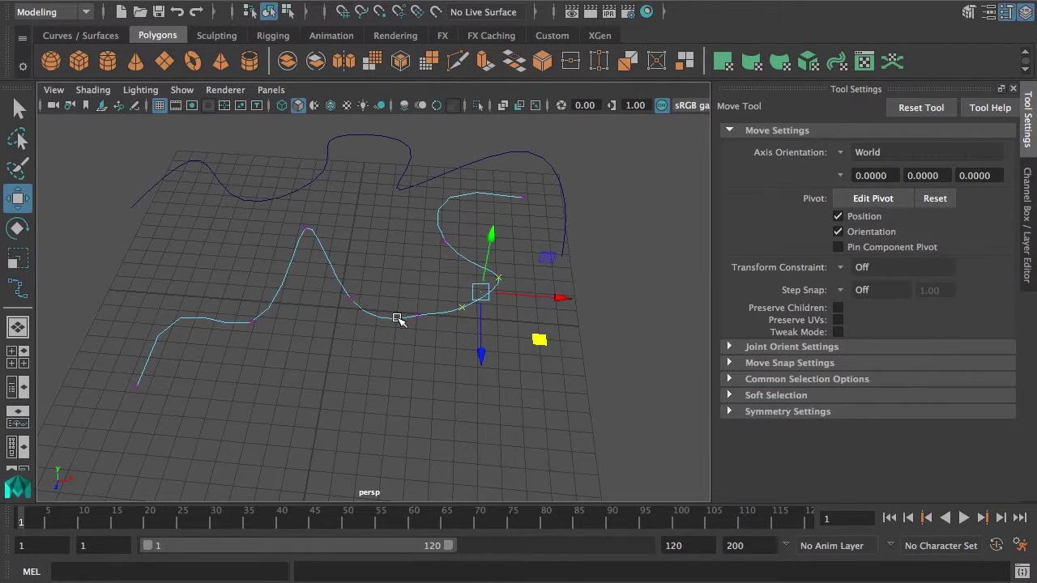
Step: Move the first curve's control vertex below the rising slope toward the grid's far edge, and return to Object Mode
{"action": "right_click_drag", "start_coordinate": [397, 318], "coordinate": [296, 316]}
{"action": "left_click_drag", "start_coordinate": [258, 378], "coordinate": [282, 350]}
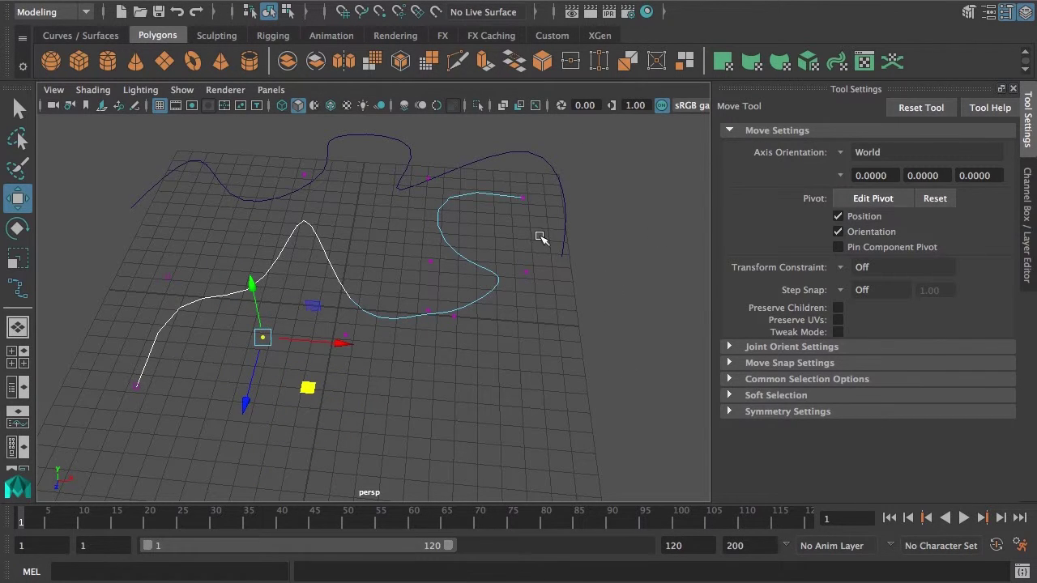
{"action": "left_click_drag", "start_coordinate": [556, 160], "coordinate": [408, 366]}
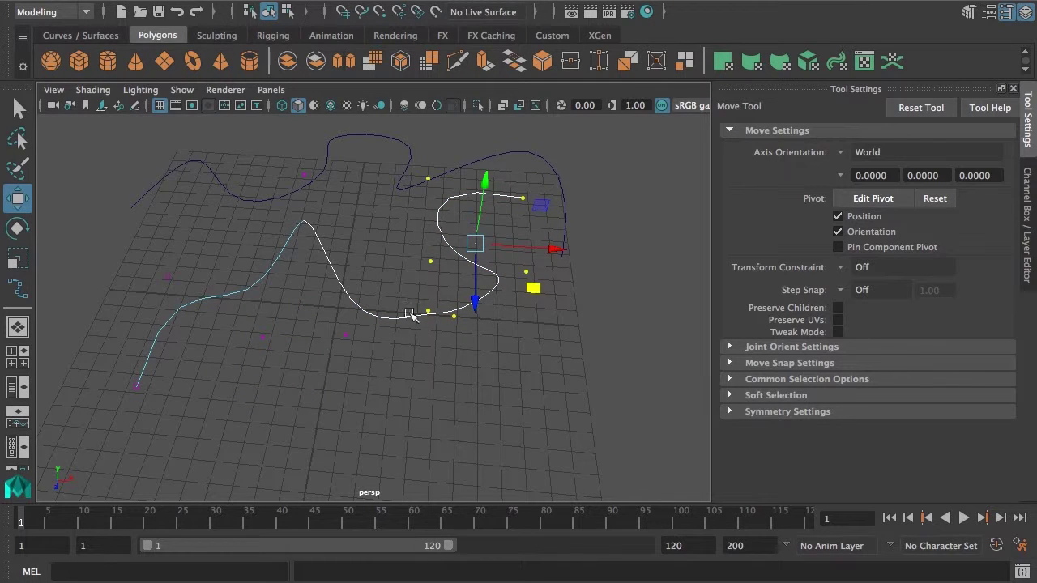
{"action": "left_click_drag", "start_coordinate": [224, 325], "coordinate": [289, 382]}
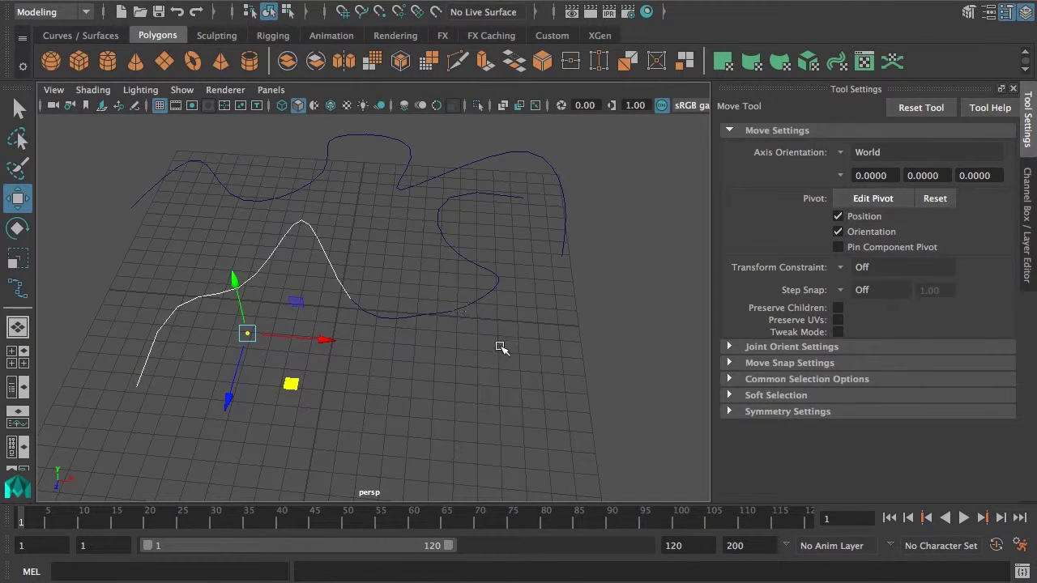
{"action": "left_click", "coordinate": [472, 196], "text": "shift"}
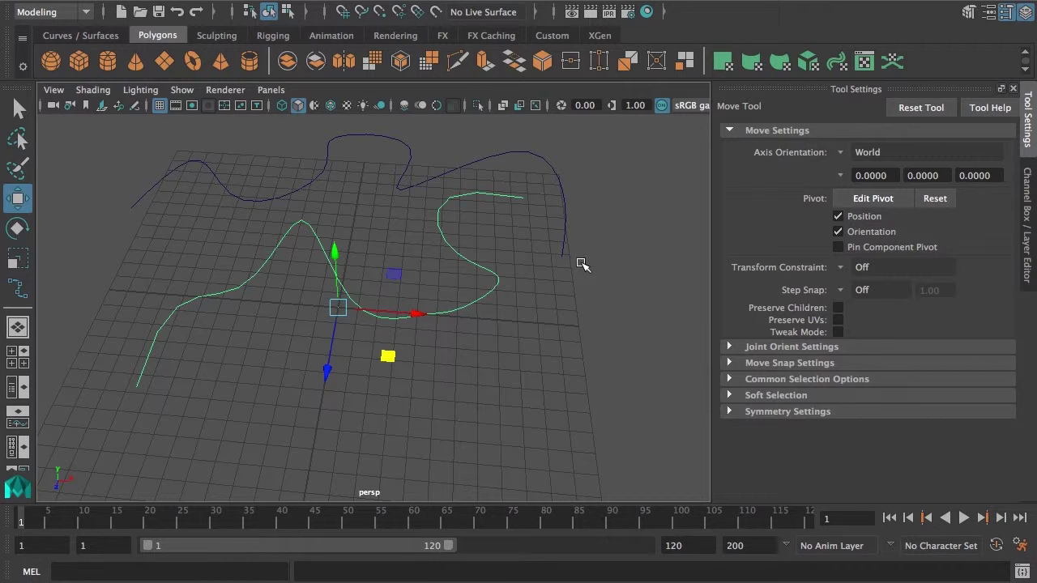
Step: Switch the first curve to Curve Point component mode
{"action": "right_click_drag", "start_coordinate": [475, 284], "coordinate": [537, 356]}
{"action": "mouse_move", "coordinate": [537, 356]}
{"action": "left_mouse_down", "text": "alt"}
{"action": "mouse_move", "coordinate": [568, 338]}
{"action": "mouse_move", "coordinate": [551, 344]}
{"action": "left_mouse_up", "text": "alt"}
{"action": "right_click_drag", "start_coordinate": [550, 344], "coordinate": [335, 269], "text": "alt"}
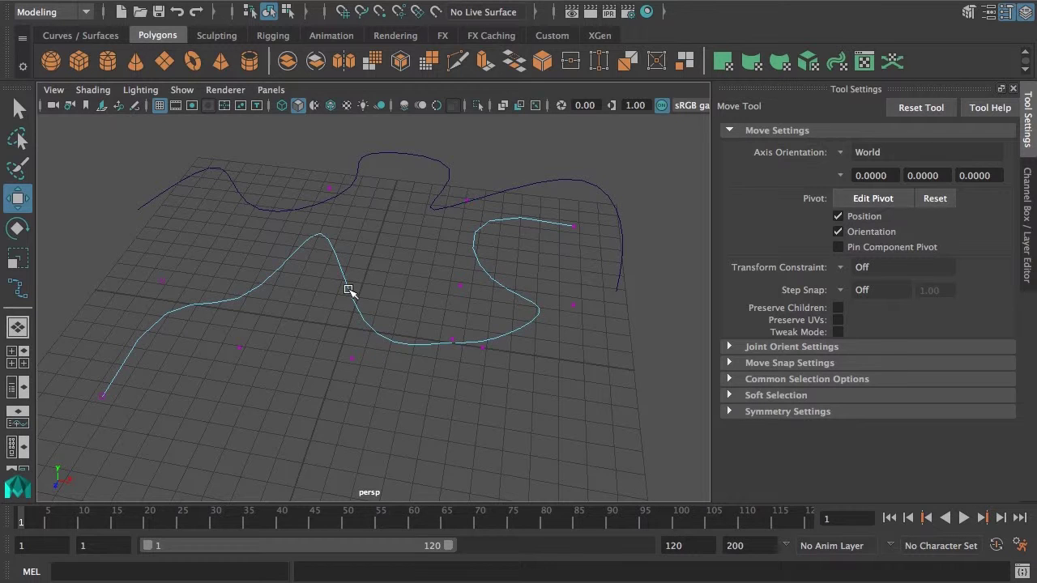
{"action": "right_click", "coordinate": [348, 290]}
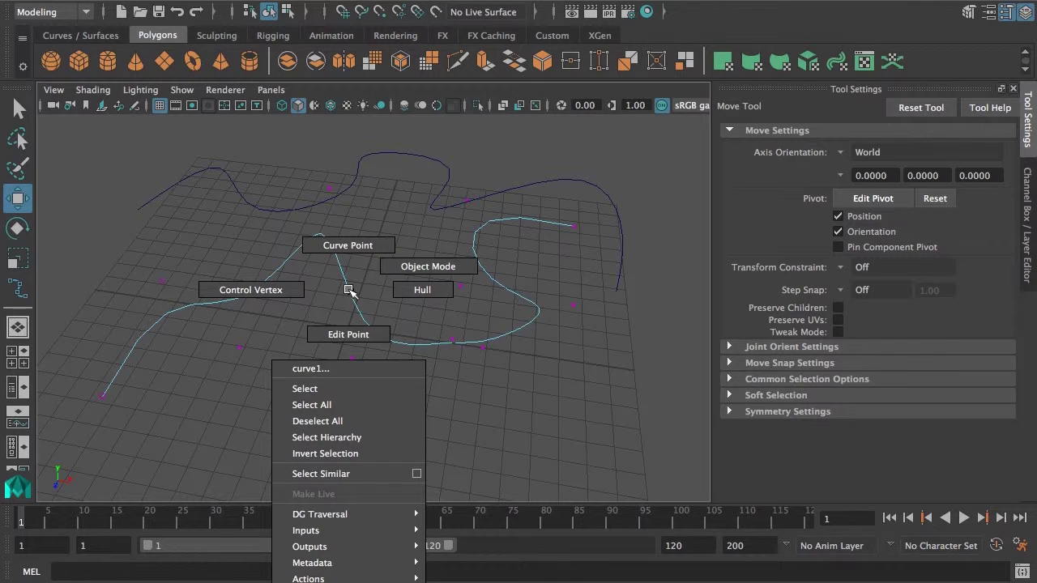
{"action": "left_click", "coordinate": [348, 244]}
Step: Pick single curve points at various places along the first curve, including its peak and bends
{"action": "left_click_drag", "start_coordinate": [344, 279], "coordinate": [431, 344]}
{"action": "left_click", "coordinate": [495, 339]}
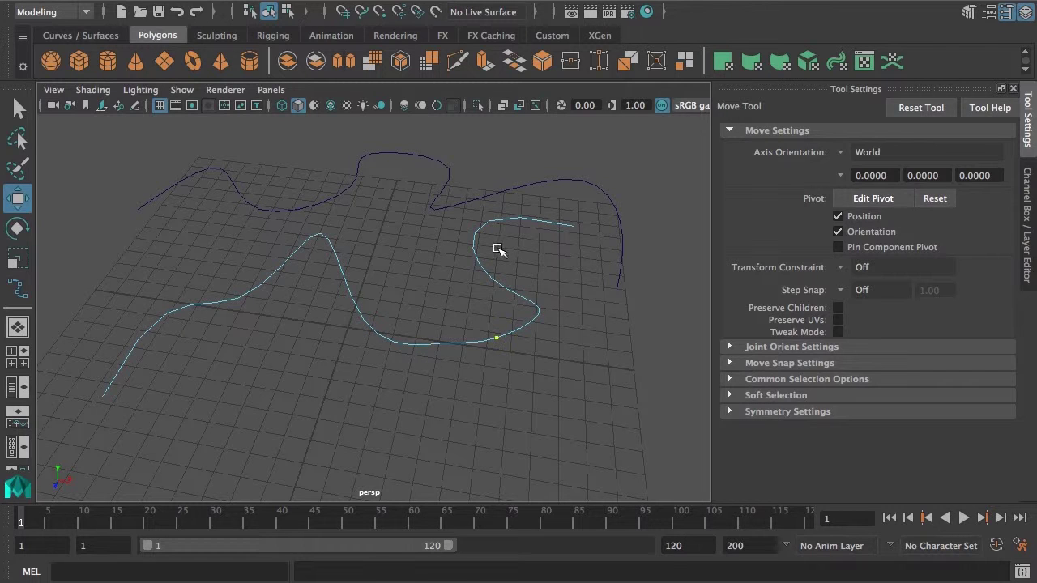
{"action": "left_click", "coordinate": [477, 259]}
{"action": "left_click", "coordinate": [243, 294]}
{"action": "left_click", "coordinate": [319, 235]}
{"action": "left_click", "coordinate": [365, 322]}
{"action": "left_click", "coordinate": [520, 324]}
Step: Mark five curve points together along the slope just after the first curve's peak
{"action": "left_click", "coordinate": [355, 301]}
{"action": "left_click", "coordinate": [340, 269], "text": "shift"}
{"action": "left_click", "coordinate": [345, 283], "text": "shift"}
{"action": "left_click", "coordinate": [355, 298], "text": "shift"}
{"action": "left_click_drag", "start_coordinate": [397, 332], "coordinate": [444, 335], "text": "alt"}
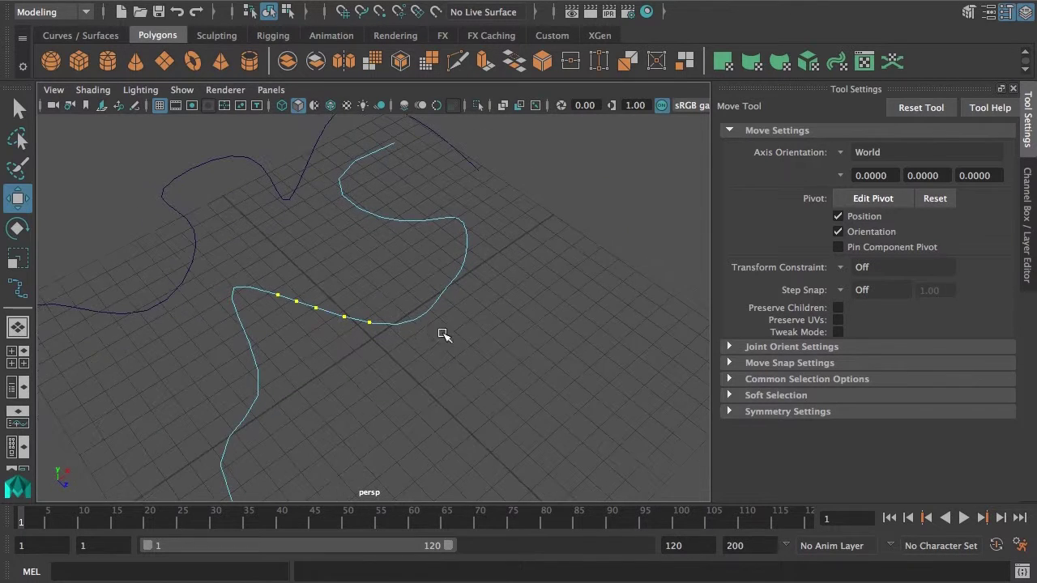
{"action": "right_click", "coordinate": [386, 274], "text": "shift"}
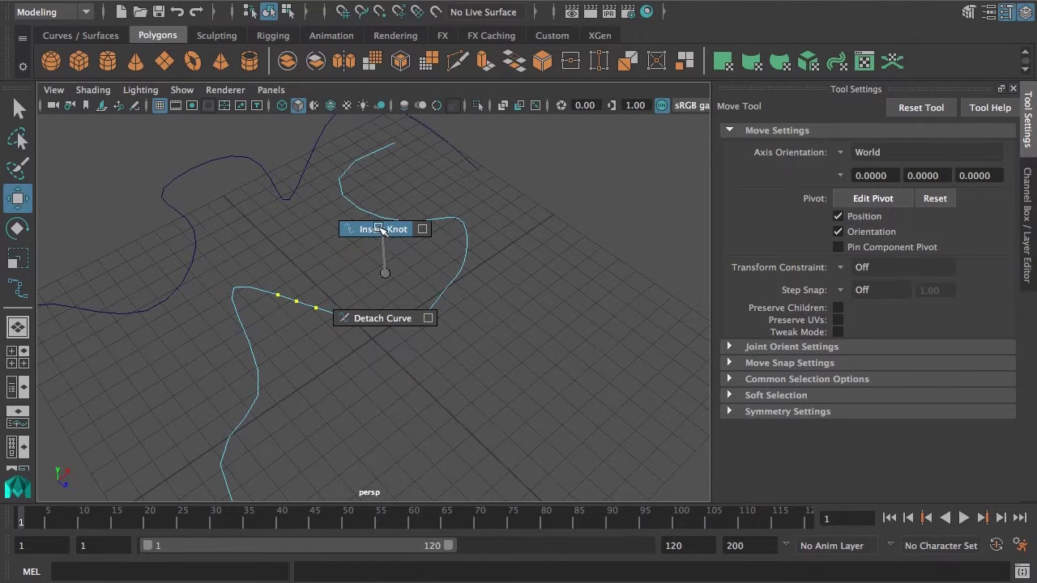
{"action": "mouse_move", "coordinate": [385, 272]}
{"action": "right_mouse_down", "text": "shift"}
{"action": "mouse_move", "coordinate": [393, 315]}
{"action": "mouse_move", "coordinate": [387, 273]}
{"action": "mouse_move", "coordinate": [365, 260]}
{"action": "mouse_move", "coordinate": [363, 189]}
{"action": "mouse_move", "coordinate": [367, 256]}
{"action": "mouse_move", "coordinate": [405, 273]}
{"action": "right_mouse_up", "text": "shift"}
{"action": "key", "text": "space"}
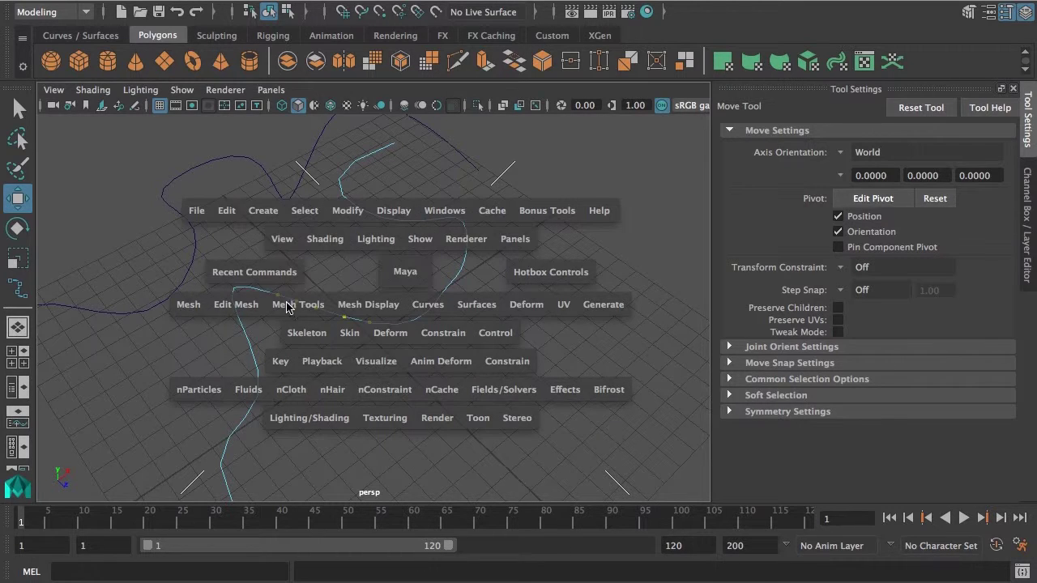
{"action": "left_click", "coordinate": [437, 307]}
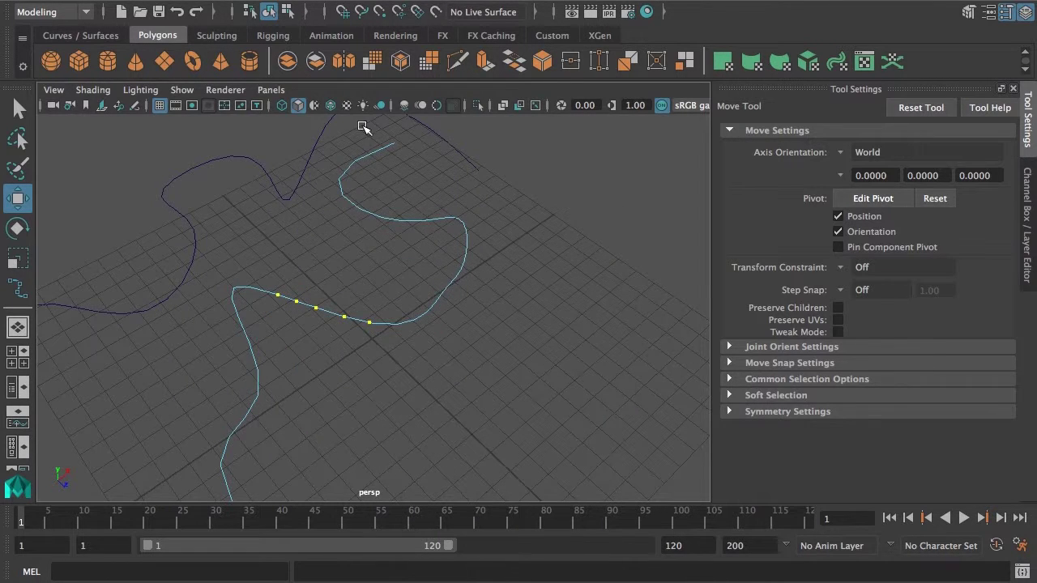
Step: Insert knots into the first curve at the five marked curve points
{"action": "key", "text": "space"}
{"action": "left_click", "coordinate": [386, 159]}
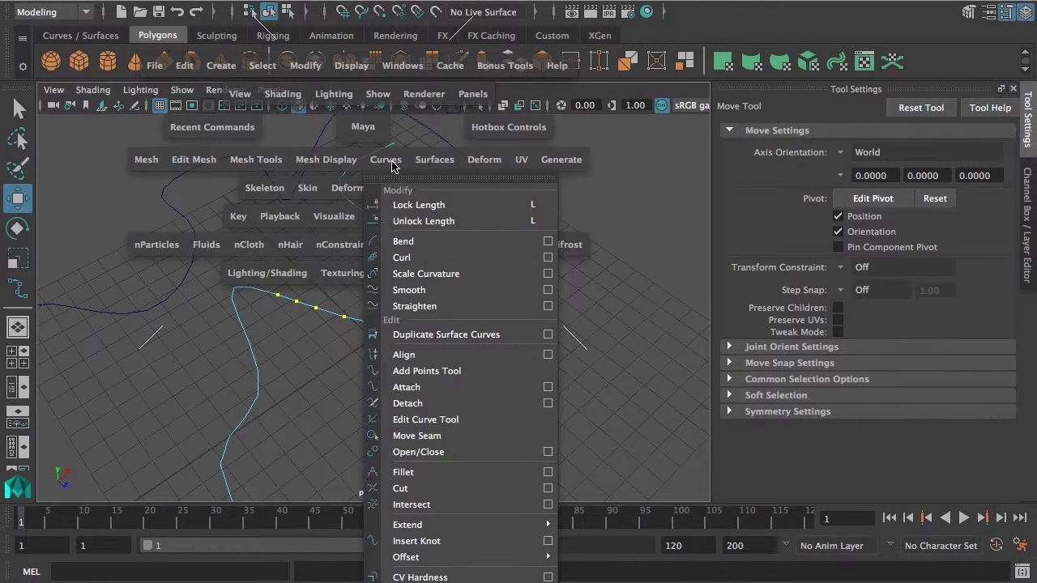
{"action": "left_click", "coordinate": [442, 541]}
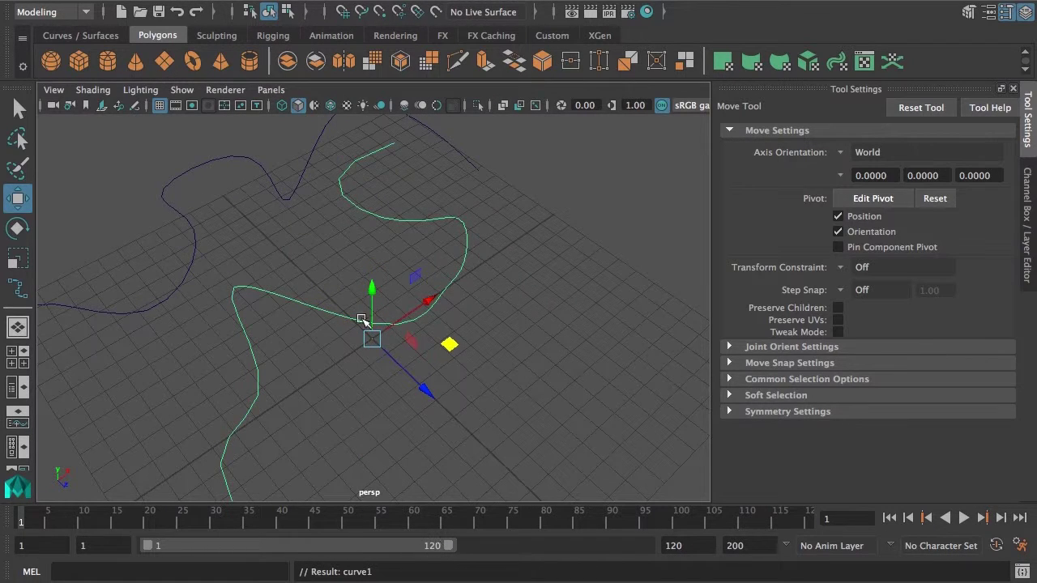
Step: Switch the first curve to Control Vertex mode, try moving one of the new vertices on the slope, and undo the move
{"action": "left_click_drag", "start_coordinate": [369, 334], "coordinate": [308, 242], "text": "alt"}
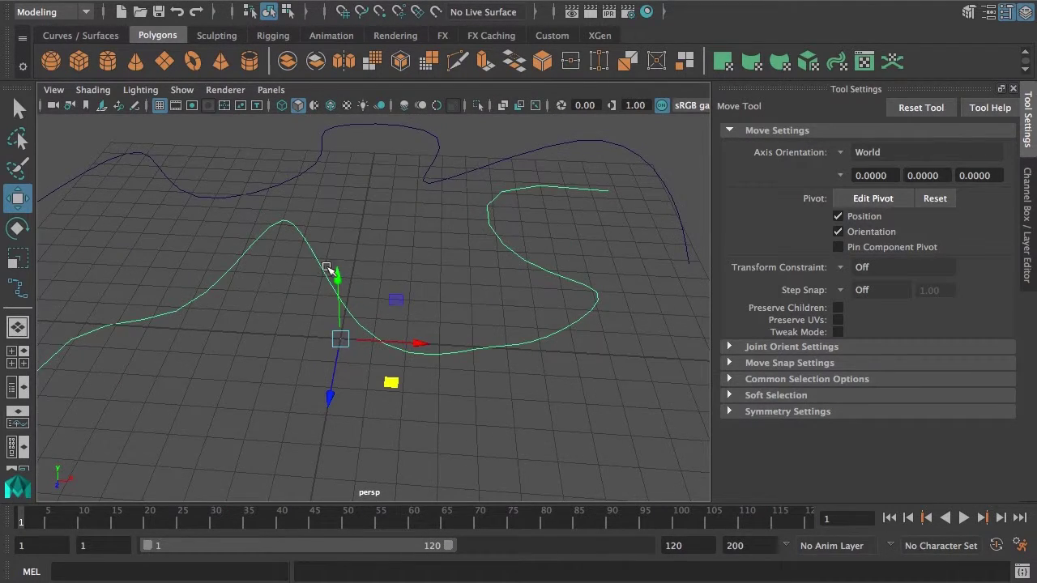
{"action": "right_click_drag", "start_coordinate": [322, 270], "coordinate": [240, 271]}
{"action": "left_click_drag", "start_coordinate": [293, 301], "coordinate": [294, 329], "text": "alt"}
{"action": "left_click", "coordinate": [298, 309]}
{"action": "left_click", "coordinate": [269, 298]}
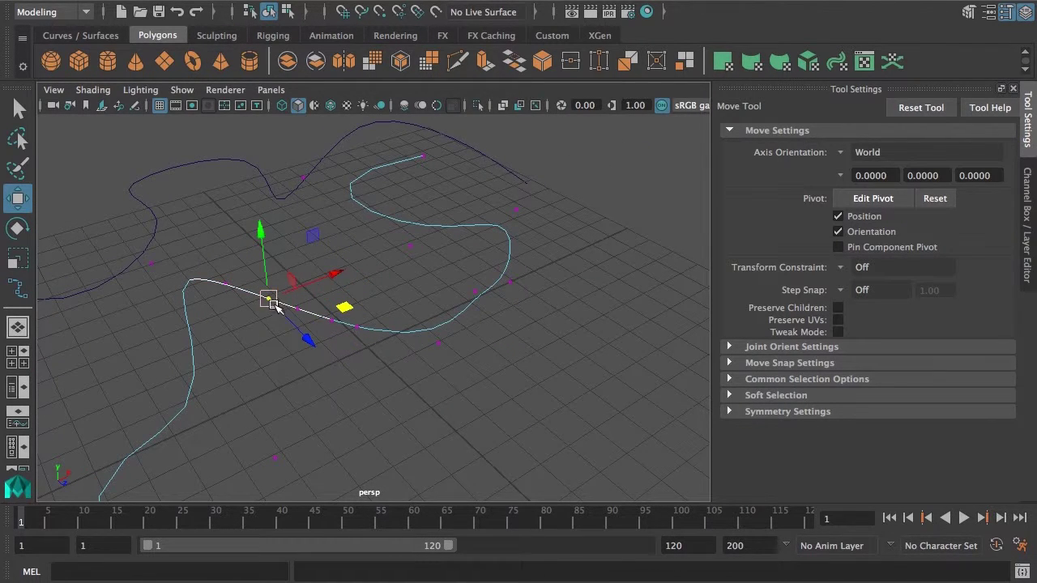
{"action": "left_click_drag", "start_coordinate": [269, 297], "coordinate": [283, 254]}
{"action": "key", "text": "ctrl+z"}
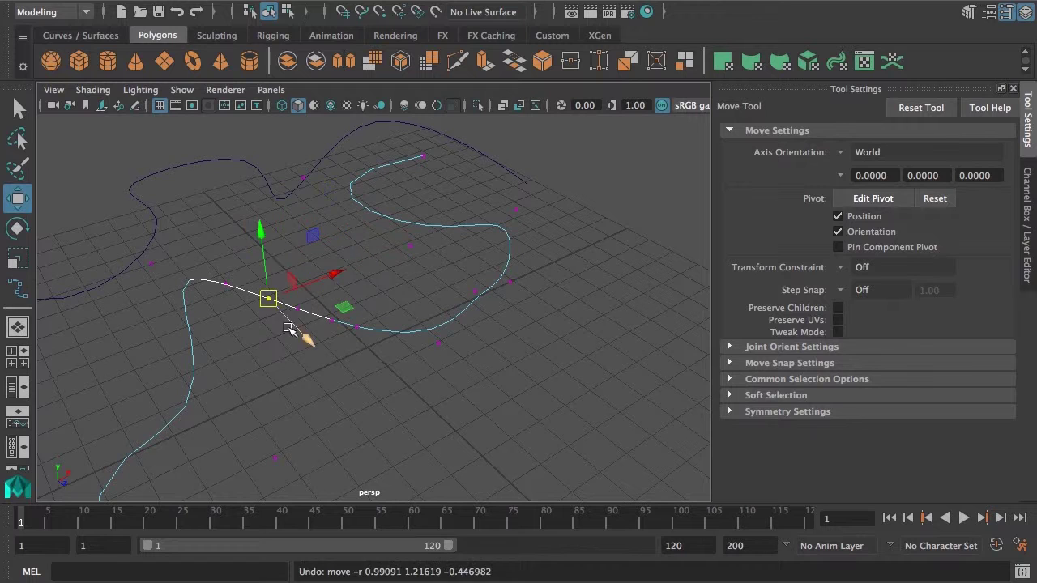
Step: Move the new control vertices on the slope alternately to either side to form small steps in the curve, and return to Object Mode
{"action": "left_click_drag", "start_coordinate": [294, 332], "coordinate": [435, 354], "text": "alt"}
{"action": "left_click", "coordinate": [282, 320]}
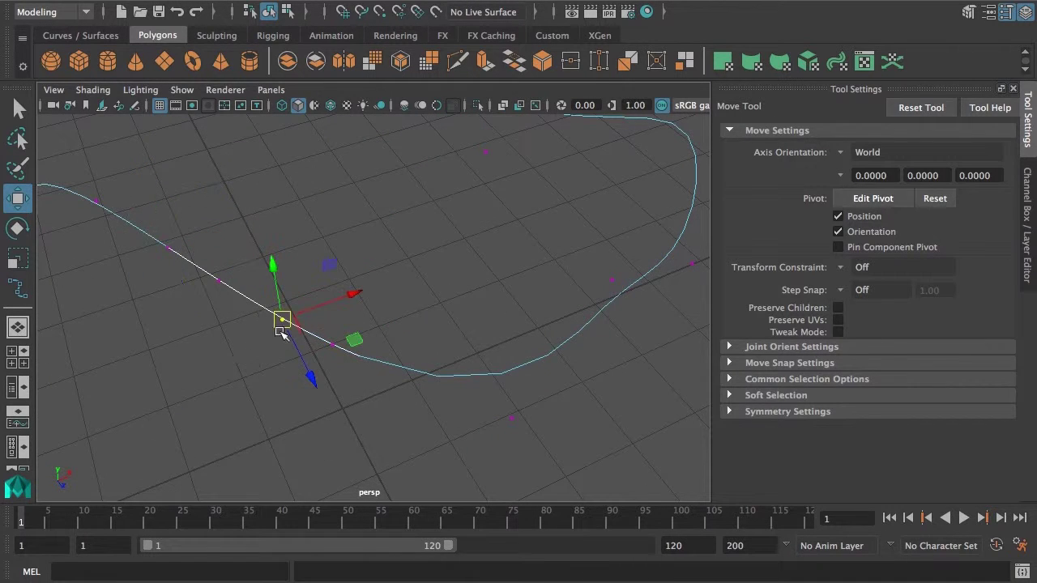
{"action": "left_click_drag", "start_coordinate": [284, 321], "coordinate": [230, 380]}
{"action": "left_click_drag", "start_coordinate": [313, 303], "coordinate": [355, 305]}
{"action": "left_click_drag", "start_coordinate": [231, 260], "coordinate": [254, 244]}
{"action": "left_click_drag", "start_coordinate": [173, 215], "coordinate": [106, 300]}
{"action": "left_click_drag", "start_coordinate": [308, 343], "coordinate": [277, 346], "text": "alt"}
{"action": "left_click_drag", "start_coordinate": [467, 337], "coordinate": [338, 314], "text": "alt"}
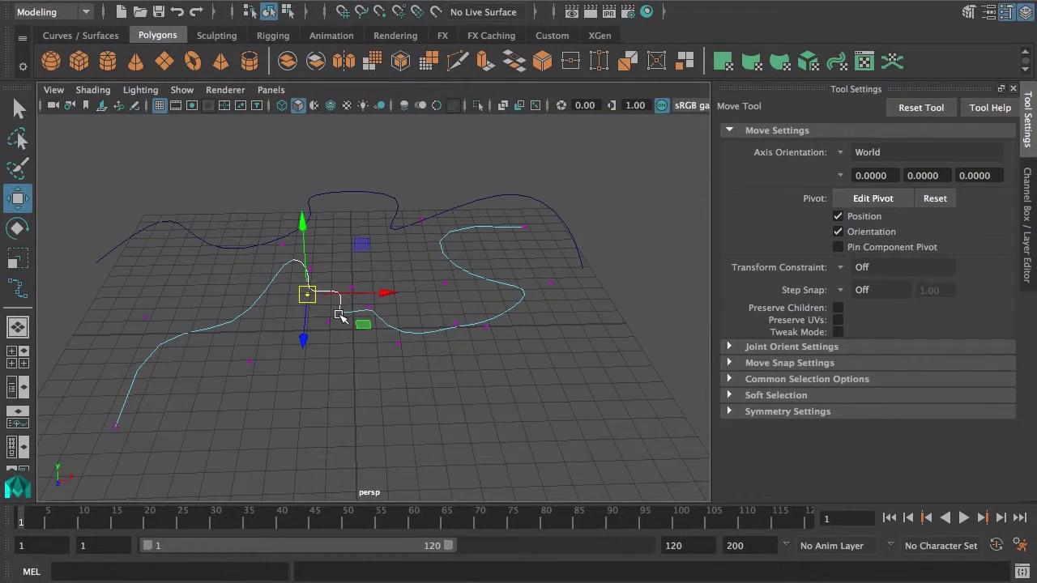
{"action": "right_click_drag", "start_coordinate": [497, 312], "coordinate": [514, 308]}
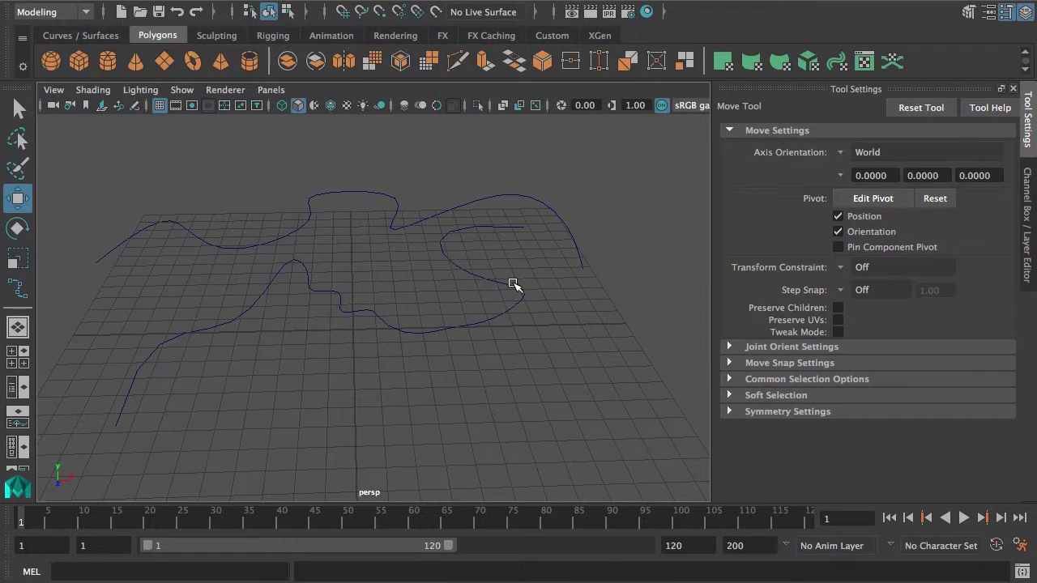
Step: Extend the first curve from its end with the Add Points Tool, placing eleven points that wind along the grid's edge and back inward, and deselect it
{"action": "left_click", "coordinate": [513, 284]}
{"action": "key", "text": "space"}
{"action": "left_click", "coordinate": [548, 259]}
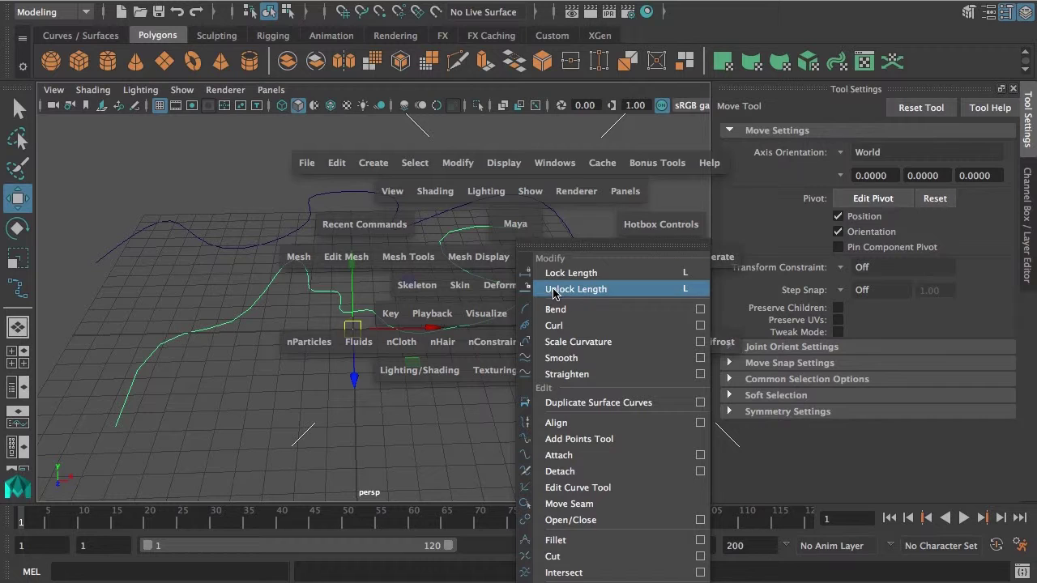
{"action": "left_click", "coordinate": [584, 443]}
{"action": "left_click", "coordinate": [618, 289]}
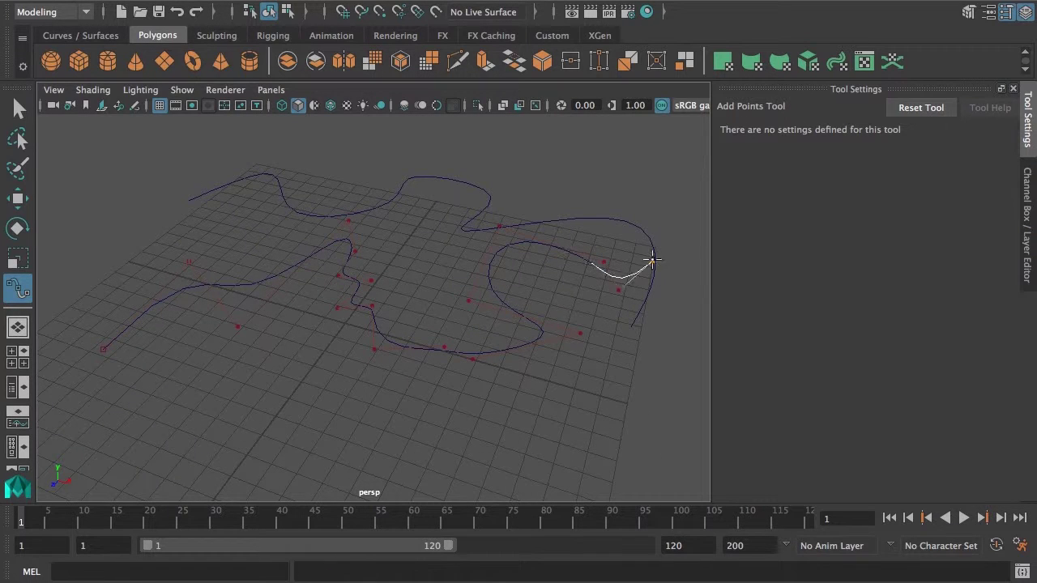
{"action": "left_click", "coordinate": [686, 240]}
{"action": "left_click", "coordinate": [673, 326]}
{"action": "left_click", "coordinate": [638, 351]}
{"action": "left_click", "coordinate": [581, 380]}
{"action": "left_click", "coordinate": [632, 414]}
{"action": "left_click", "coordinate": [597, 442]}
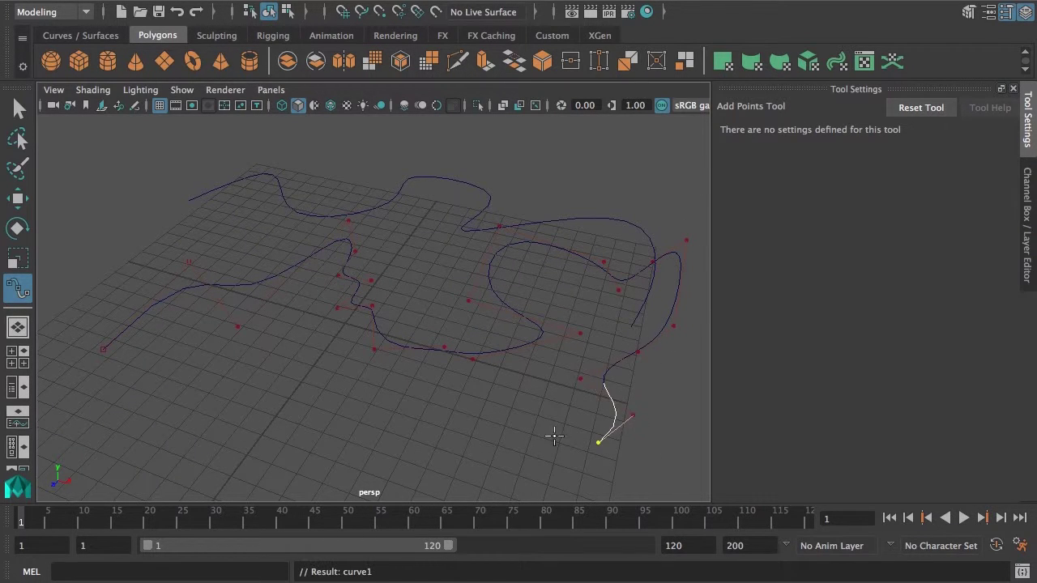
{"action": "left_click", "coordinate": [531, 417]}
{"action": "left_click", "coordinate": [493, 387]}
{"action": "left_click", "coordinate": [456, 425]}
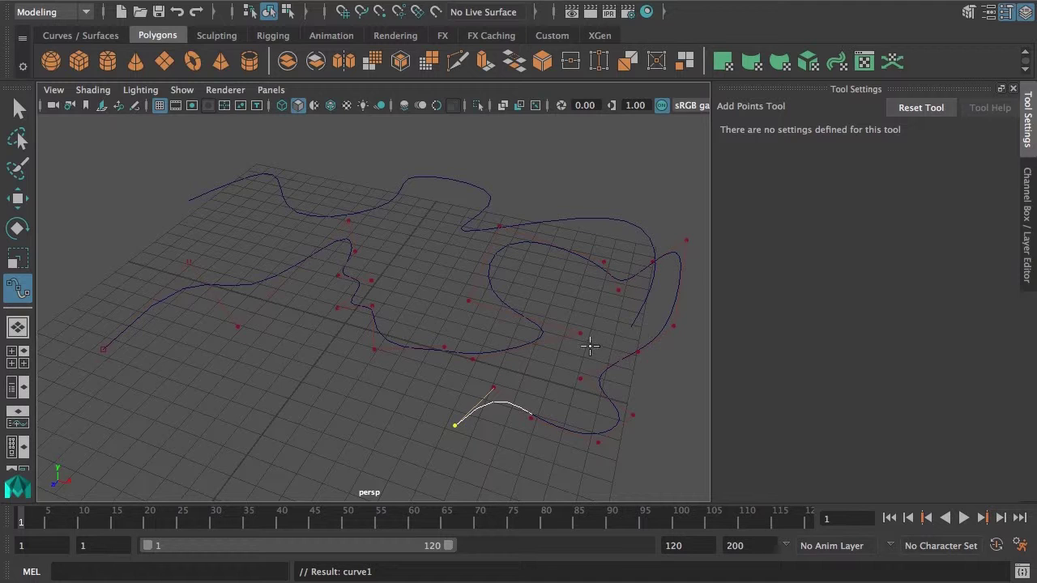
{"action": "key", "text": "w"}
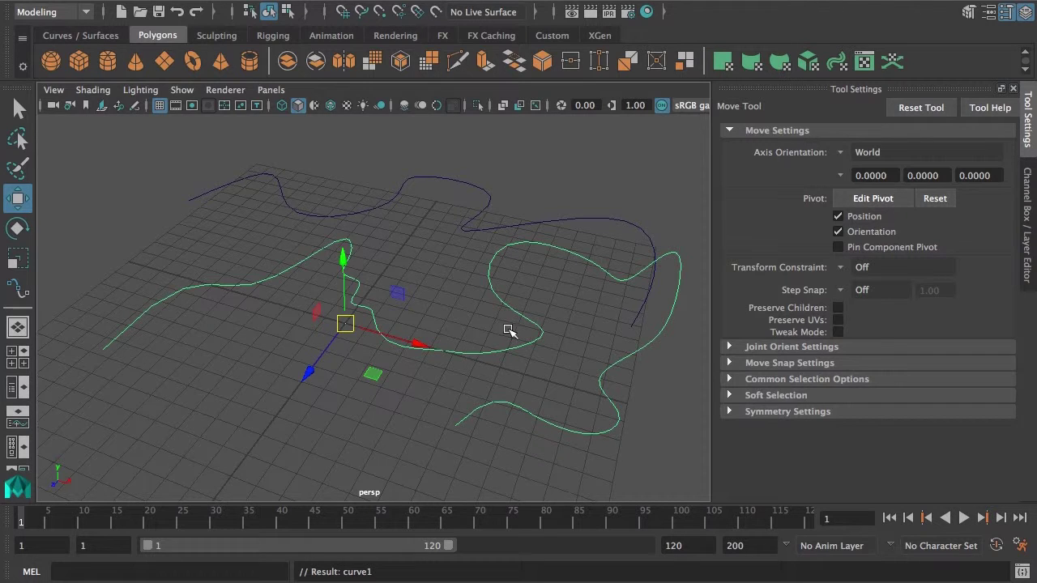
{"action": "left_click_drag", "start_coordinate": [508, 330], "coordinate": [579, 342], "text": "alt"}
{"action": "right_click_drag", "start_coordinate": [579, 342], "coordinate": [521, 331], "text": "alt"}
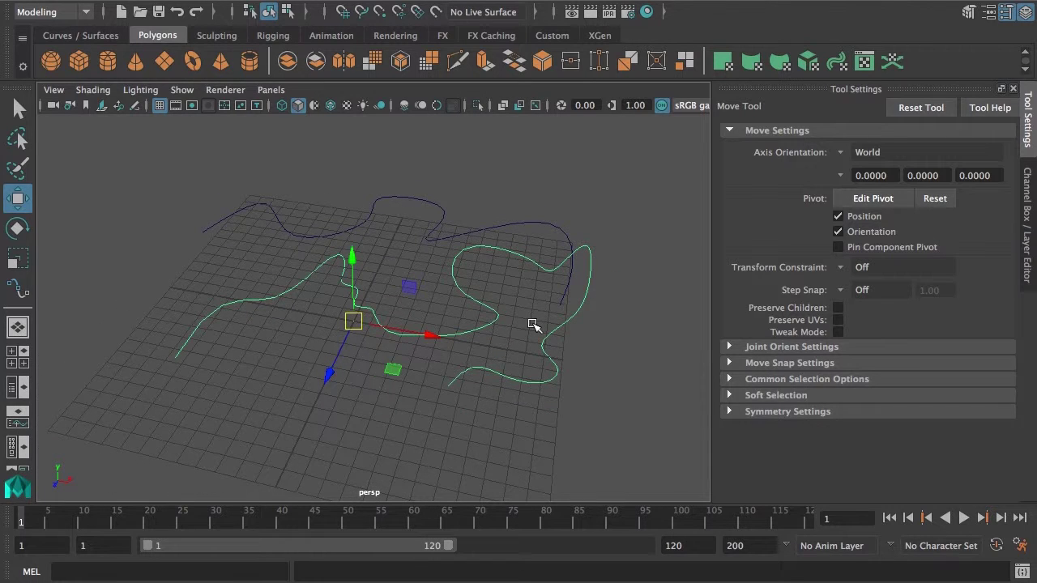
{"action": "left_click", "coordinate": [510, 322]}
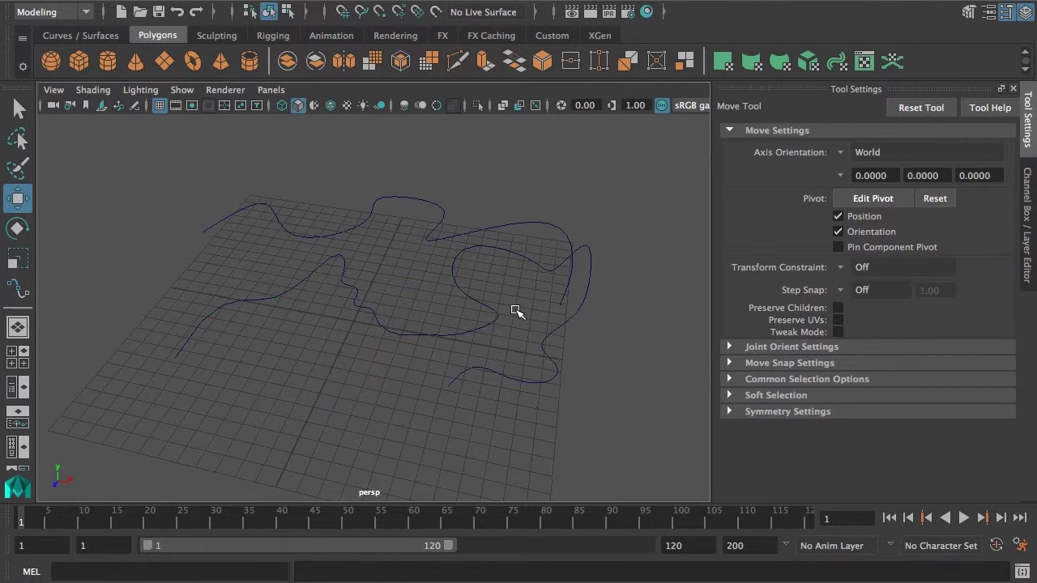
Step: Draw a zigzag curve of eleven points across the front of the grid using the CV Curve Tool with curve degree 1 Linear
{"action": "key", "text": "space"}
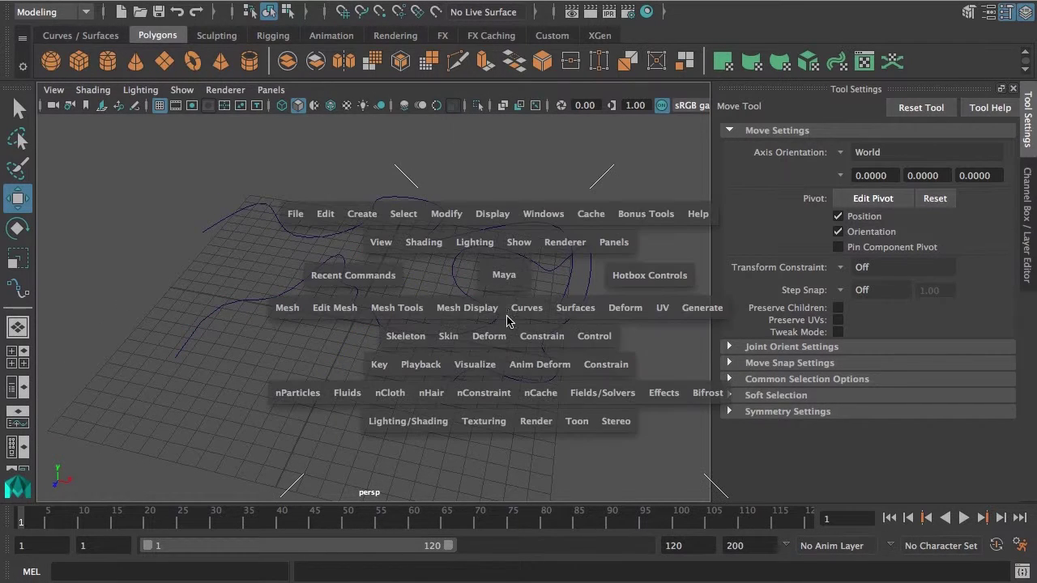
{"action": "left_click", "coordinate": [379, 224]}
{"action": "mouse_move", "coordinate": [483, 344]}
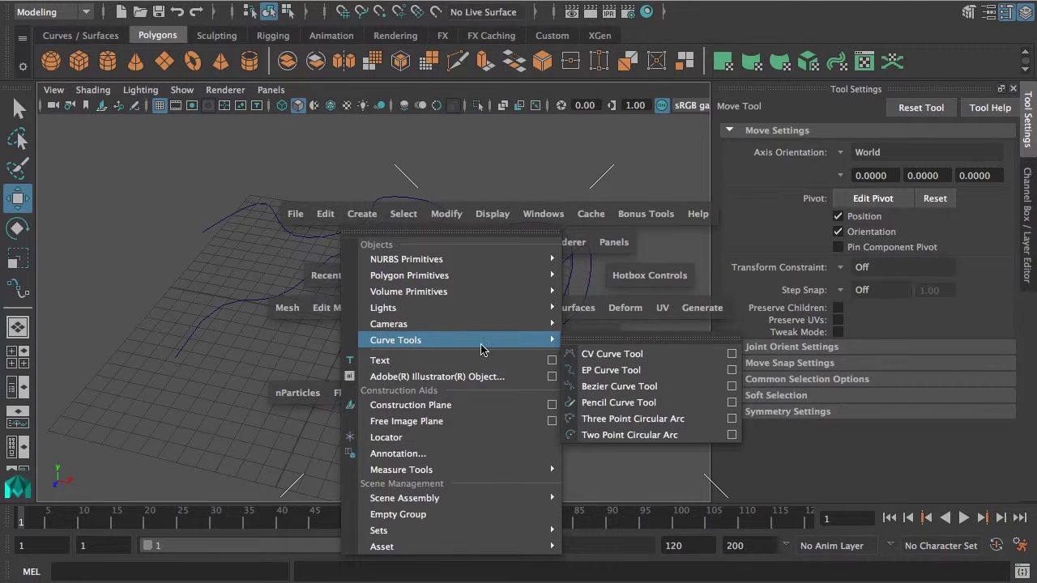
{"action": "left_click", "coordinate": [712, 357]}
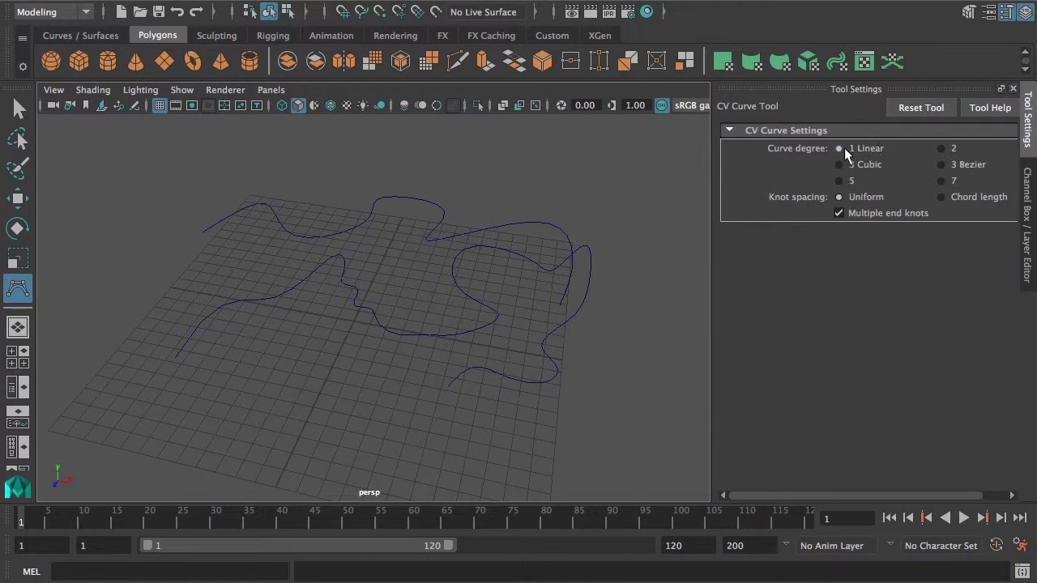
{"action": "left_click", "coordinate": [151, 374]}
{"action": "left_click", "coordinate": [239, 327]}
{"action": "left_click", "coordinate": [234, 375]}
{"action": "left_click", "coordinate": [283, 351]}
{"action": "left_click", "coordinate": [290, 386]}
{"action": "left_click", "coordinate": [288, 410]}
{"action": "left_click", "coordinate": [378, 396]}
{"action": "left_click", "coordinate": [421, 427]}
{"action": "left_click", "coordinate": [396, 442]}
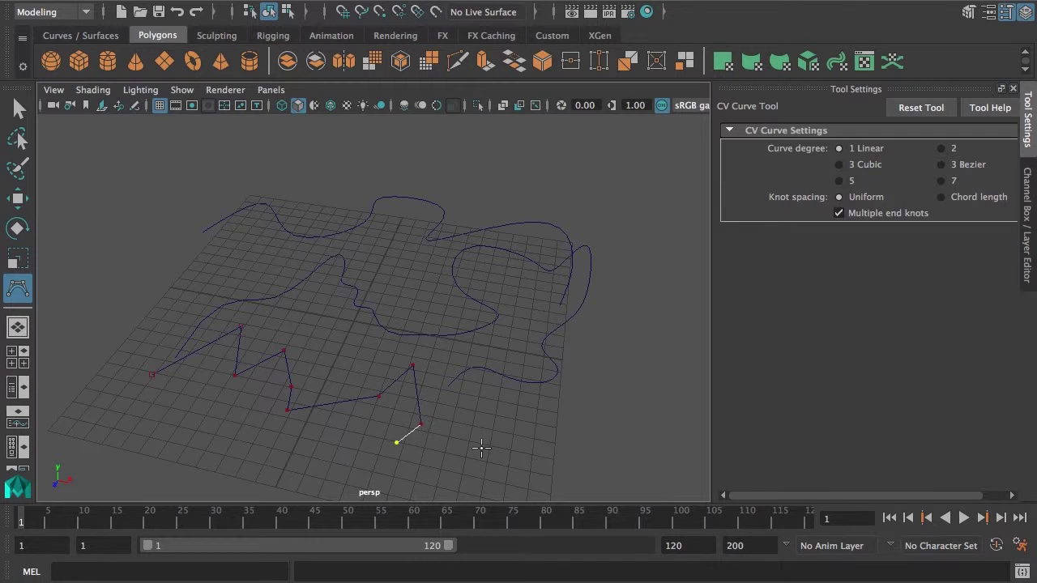
{"action": "left_click", "coordinate": [485, 446]}
{"action": "key", "text": "Return"}
Step: Switch the zigzag curve to Control Vertex mode and move the last peak's vertex slightly farther back on the grid
{"action": "scroll", "coordinate": [341, 457], "scroll_direction": "up", "scroll_amount": 5}
{"action": "scroll", "coordinate": [398, 398], "scroll_direction": "up", "scroll_amount": 3}
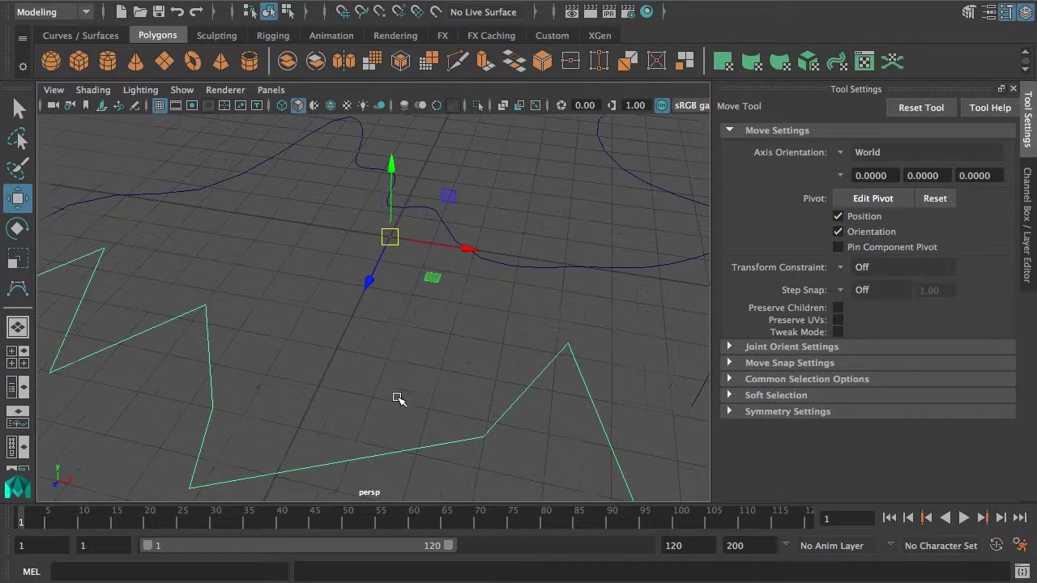
{"action": "right_click_drag", "start_coordinate": [413, 449], "coordinate": [328, 377]}
{"action": "scroll", "coordinate": [313, 397], "scroll_direction": "down", "scroll_amount": 5}
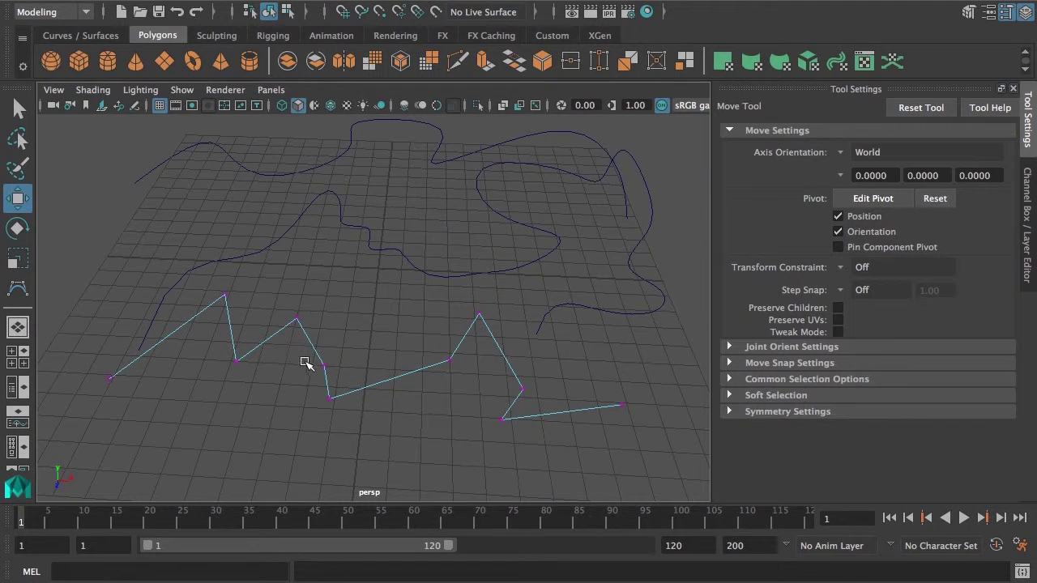
{"action": "left_click_drag", "start_coordinate": [317, 391], "coordinate": [348, 415]}
{"action": "left_click_drag", "start_coordinate": [426, 342], "coordinate": [475, 371]}
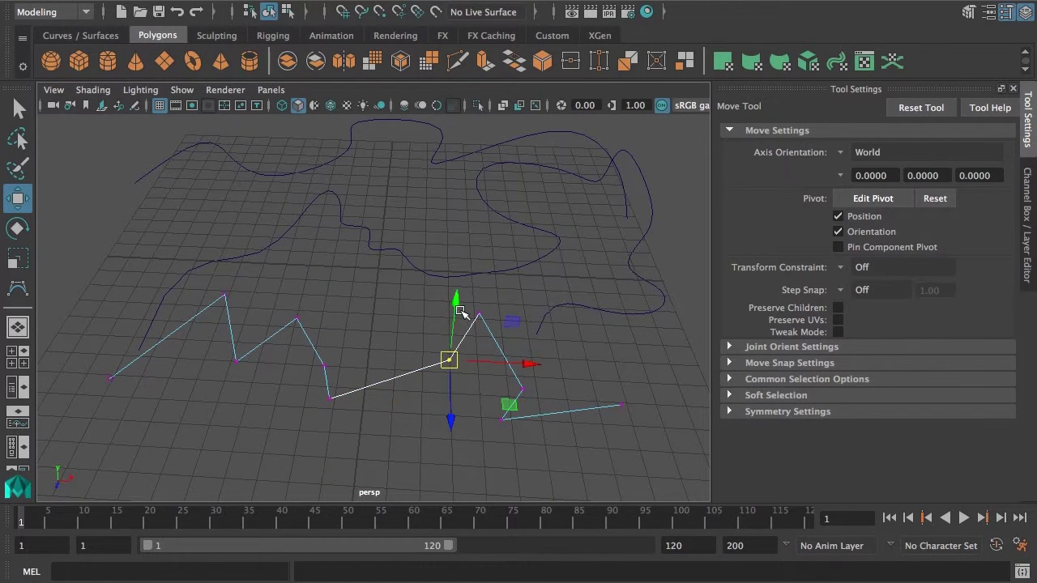
{"action": "mouse_move", "coordinate": [465, 296]}
{"action": "left_mouse_down"}
{"action": "mouse_move", "coordinate": [500, 326]}
{"action": "mouse_move", "coordinate": [483, 298]}
{"action": "left_mouse_up"}
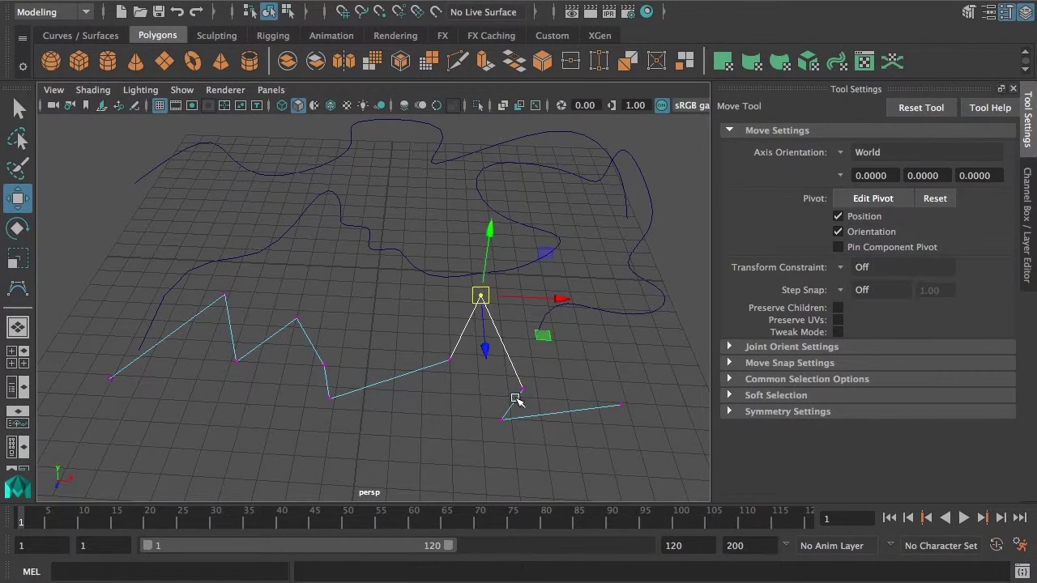
Step: Move the two vertices after the last peak and the one before it to new positions, return to Object Mode and deselect the curve
{"action": "left_click_drag", "start_coordinate": [512, 398], "coordinate": [553, 376]}
{"action": "left_click", "coordinate": [501, 420]}
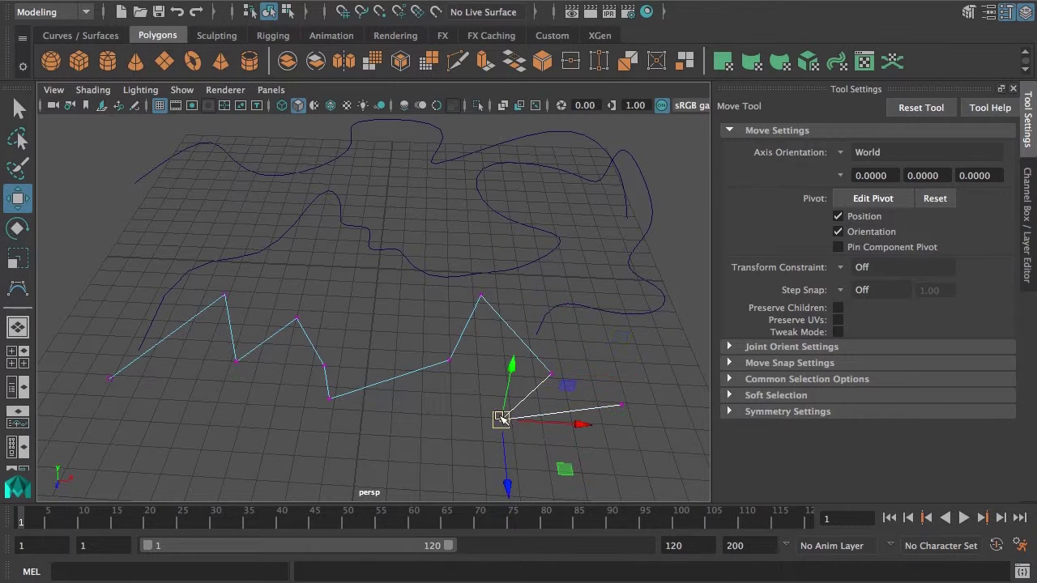
{"action": "left_click_drag", "start_coordinate": [502, 420], "coordinate": [541, 440]}
{"action": "left_click", "coordinate": [450, 359]}
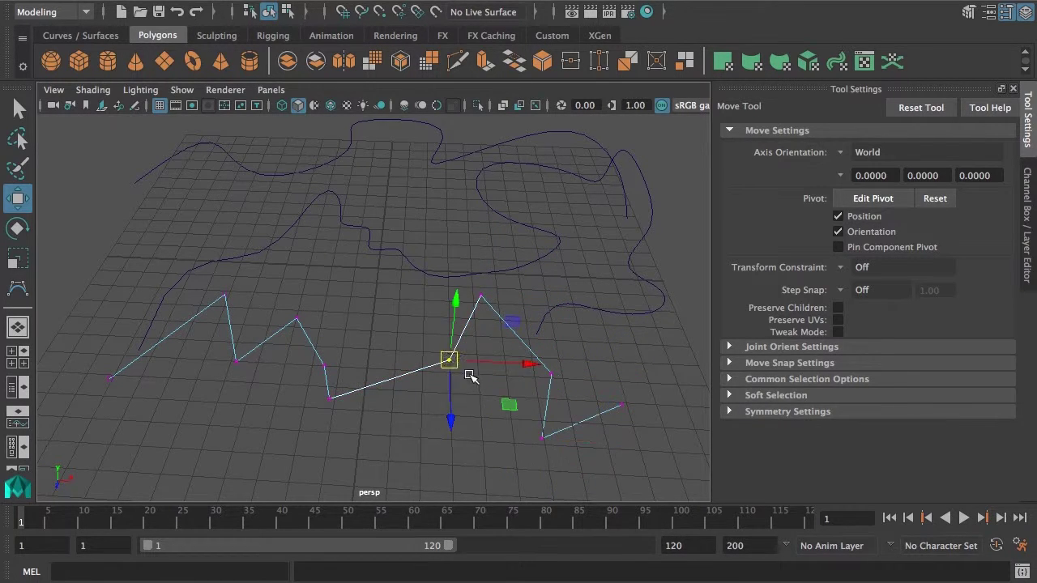
{"action": "left_click_drag", "start_coordinate": [448, 361], "coordinate": [581, 277]}
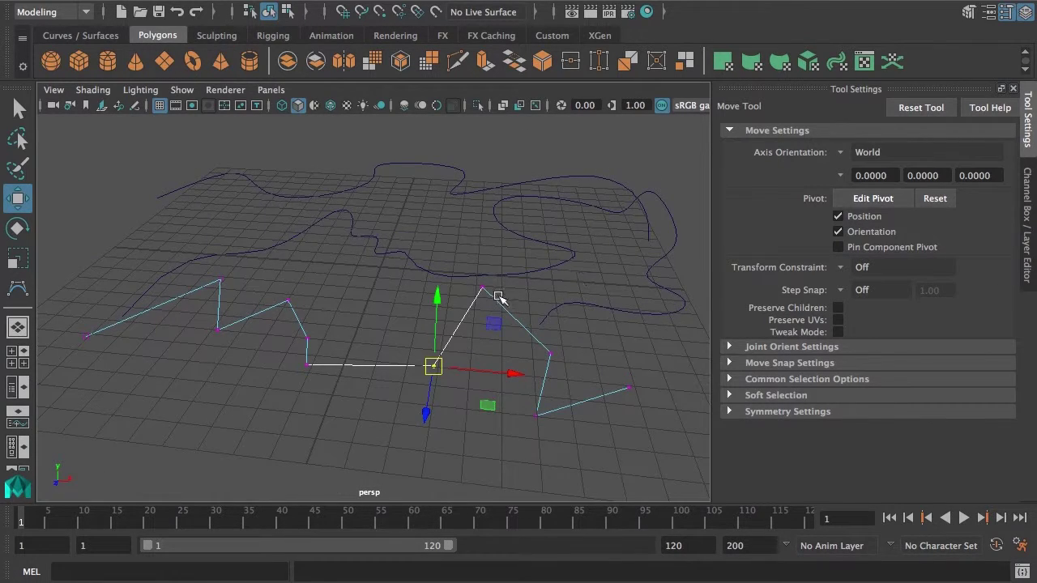
{"action": "left_click_drag", "start_coordinate": [505, 297], "coordinate": [428, 327], "text": "alt"}
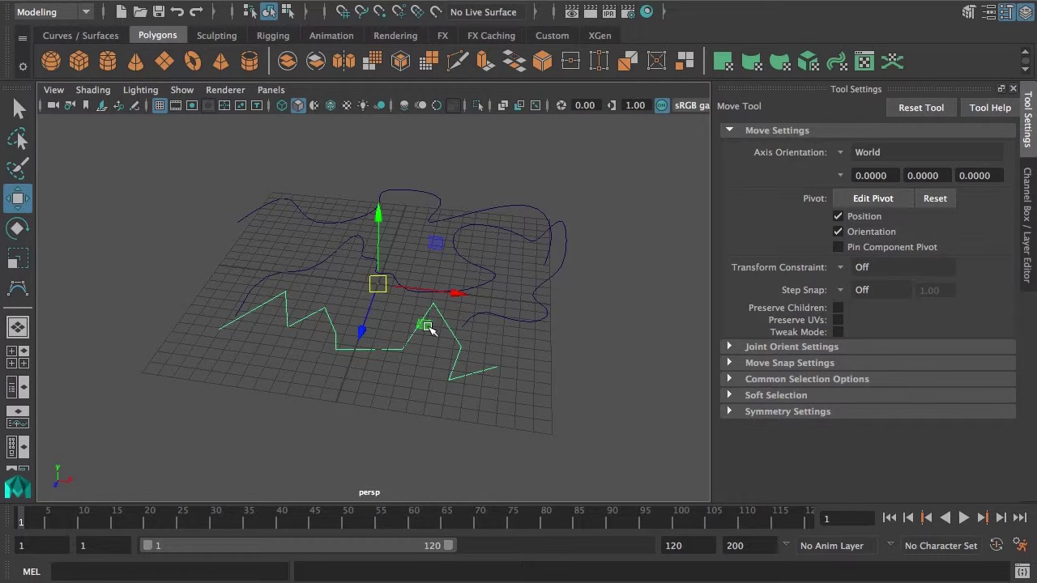
{"action": "left_click", "coordinate": [364, 381]}
Step: Draw a winding curve of seven anchors with the Bezier Curve Tool, pulling out tangent handles at each anchor
{"action": "key", "text": "space"}
{"action": "left_click", "coordinate": [303, 180]}
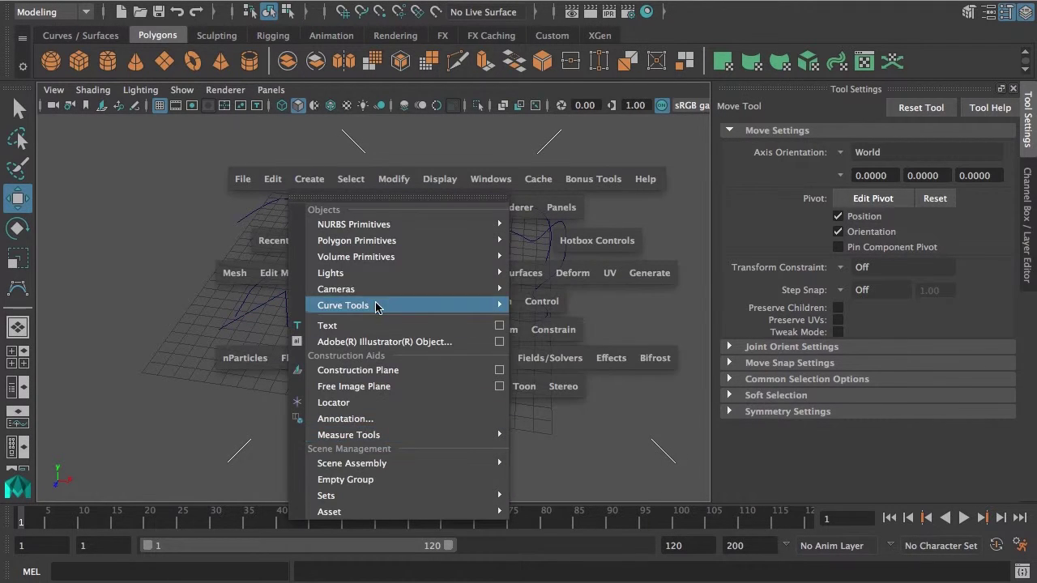
{"action": "mouse_move", "coordinate": [378, 308]}
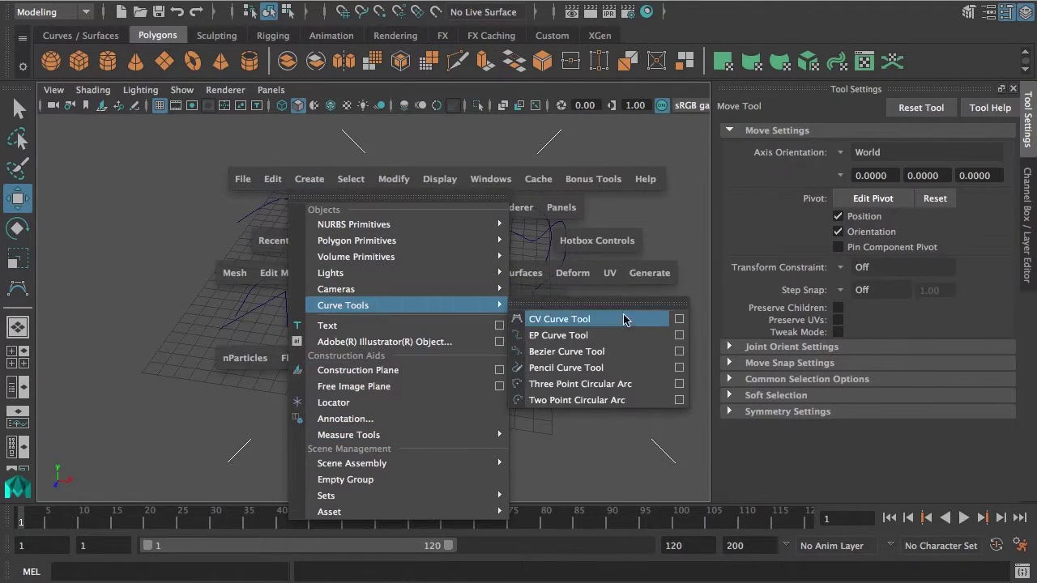
{"action": "left_click", "coordinate": [575, 350]}
{"action": "right_click_drag", "start_coordinate": [320, 333], "coordinate": [381, 350], "text": "alt"}
{"action": "left_click_drag", "start_coordinate": [381, 350], "coordinate": [352, 356], "text": "alt"}
{"action": "left_click_drag", "start_coordinate": [165, 267], "coordinate": [197, 236]}
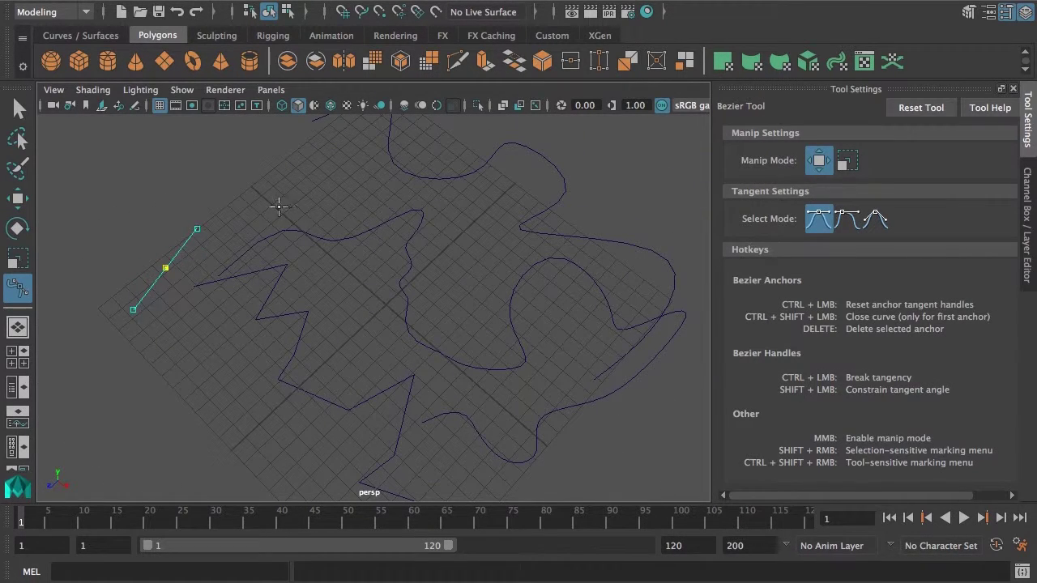
{"action": "left_click_drag", "start_coordinate": [300, 190], "coordinate": [332, 213]}
{"action": "left_click_drag", "start_coordinate": [343, 263], "coordinate": [365, 304]}
{"action": "left_click_drag", "start_coordinate": [443, 241], "coordinate": [483, 215]}
{"action": "left_click_drag", "start_coordinate": [503, 255], "coordinate": [523, 290]}
{"action": "left_click_drag", "start_coordinate": [492, 347], "coordinate": [455, 365]}
{"action": "left_click_drag", "start_coordinate": [391, 354], "coordinate": [350, 328]}
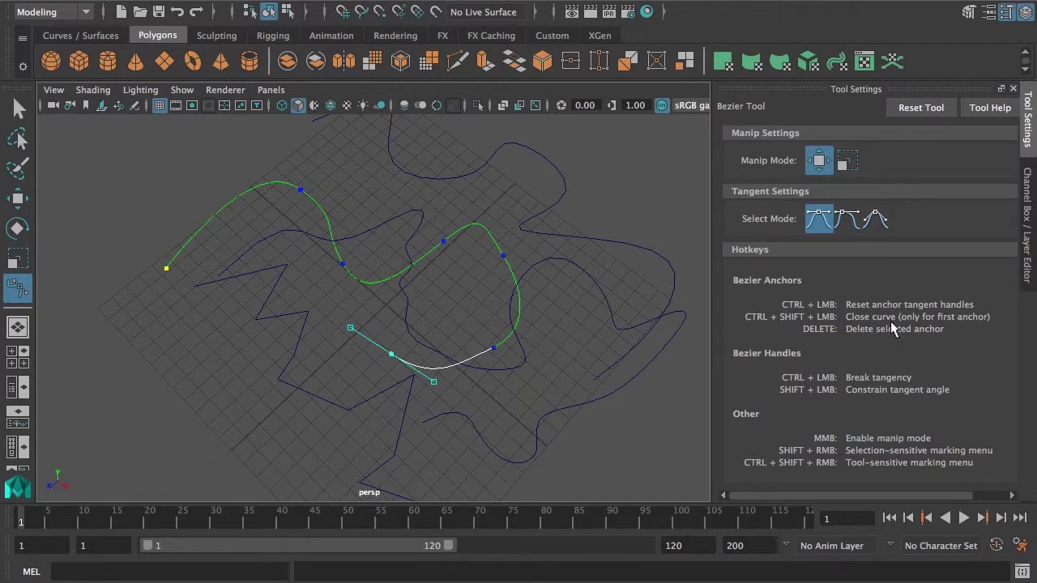
Step: Break the tangency of the Bezier curve's fourth anchor and swing both handles toward the back of the grid to form a sharp corner
{"action": "left_click", "coordinate": [443, 242]}
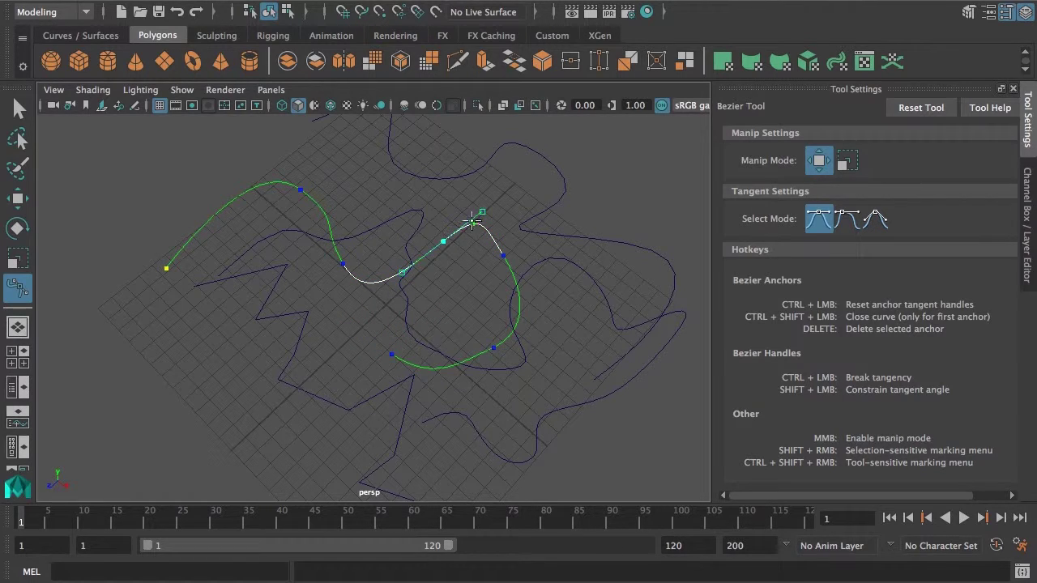
{"action": "left_click_drag", "start_coordinate": [478, 213], "coordinate": [443, 186]}
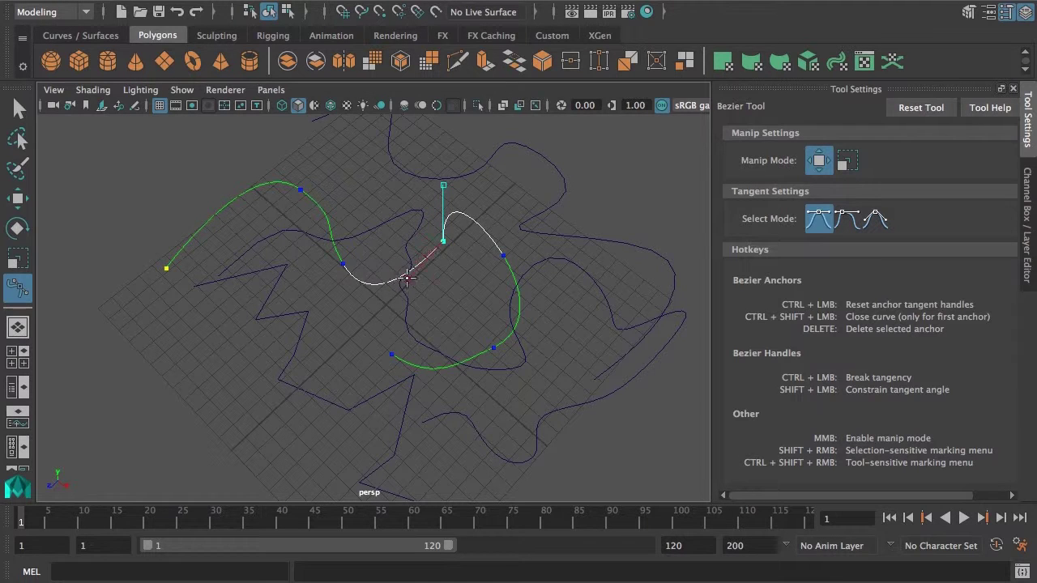
{"action": "left_click_drag", "start_coordinate": [408, 278], "coordinate": [402, 179]}
{"action": "left_click_drag", "start_coordinate": [457, 333], "coordinate": [438, 303], "text": "alt"}
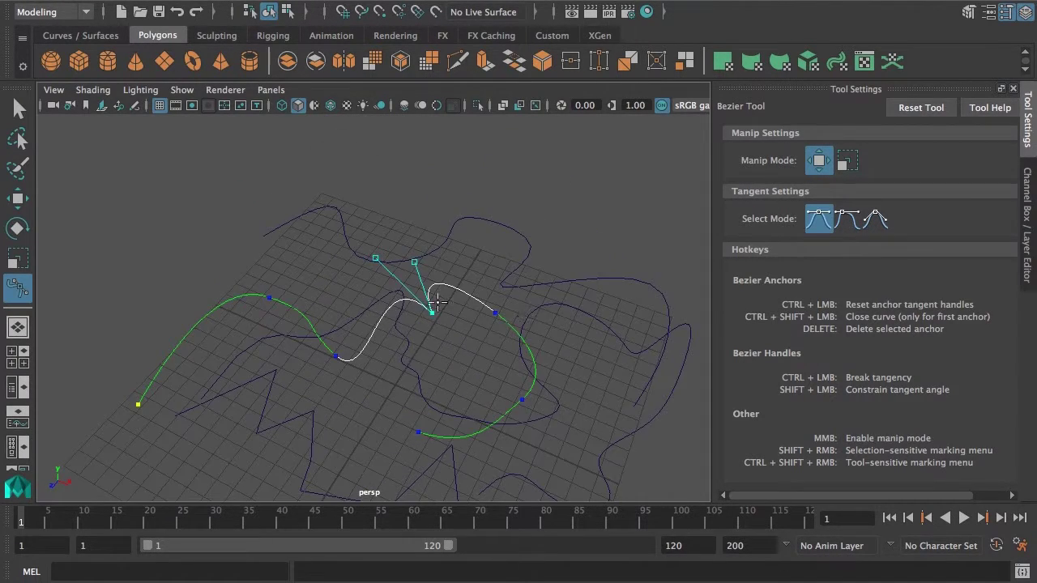
Step: Switch the Bezier curve to Control Vertex mode, select the corner anchor's tangent handles with the Move Tool, and return to Object Mode
{"action": "key", "text": "q"}
{"action": "right_click_drag", "start_coordinate": [434, 294], "coordinate": [372, 285]}
{"action": "left_click_drag", "start_coordinate": [434, 314], "coordinate": [361, 230], "text": "alt"}
{"action": "left_click", "coordinate": [365, 249]}
{"action": "key", "text": "w"}
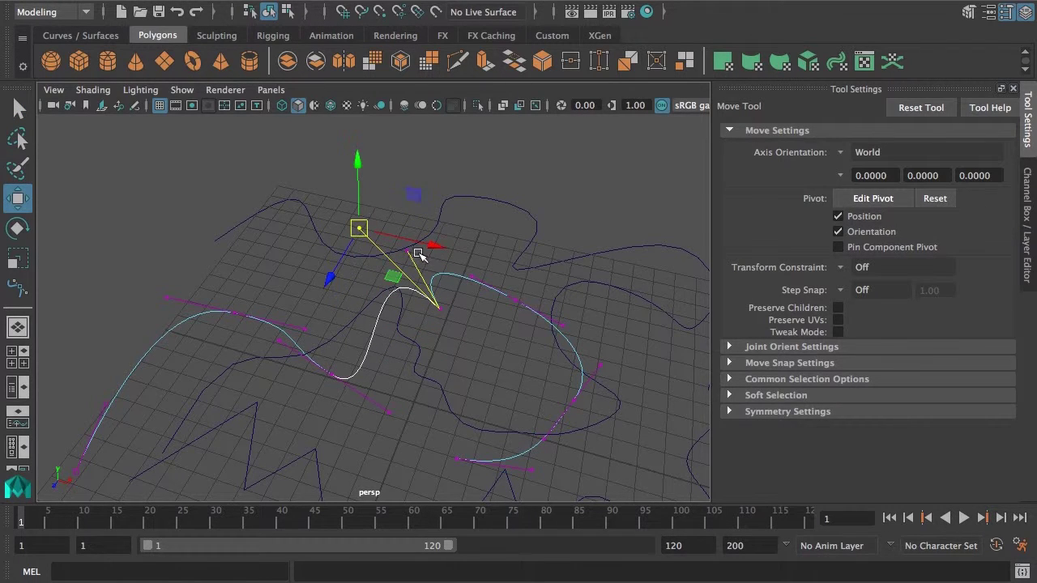
{"action": "left_click", "coordinate": [407, 251]}
{"action": "left_click", "coordinate": [446, 279]}
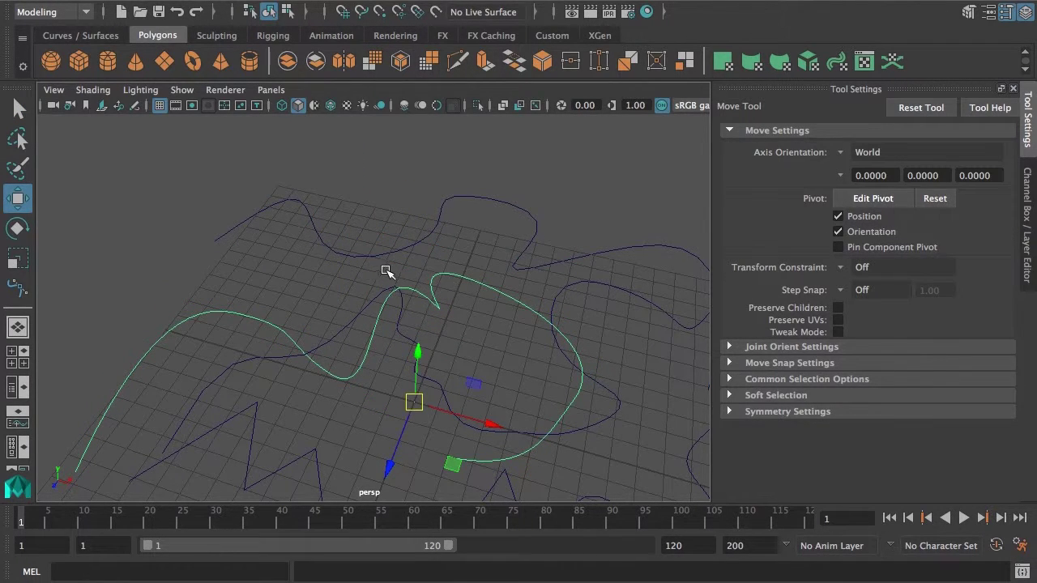
Step: In Control Vertex mode, select several of the Bezier curve's anchors and move one tangent handle of the sixth anchor
{"action": "right_click_drag", "start_coordinate": [456, 281], "coordinate": [382, 276]}
{"action": "left_click_drag", "start_coordinate": [382, 275], "coordinate": [260, 432], "text": "alt"}
{"action": "left_click", "coordinate": [198, 421]}
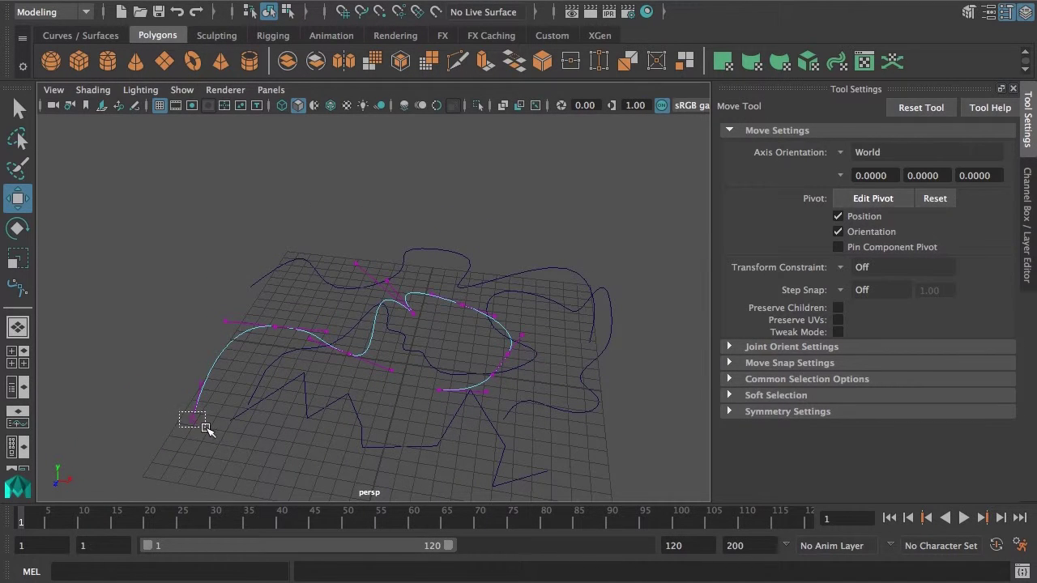
{"action": "left_click", "coordinate": [276, 327]}
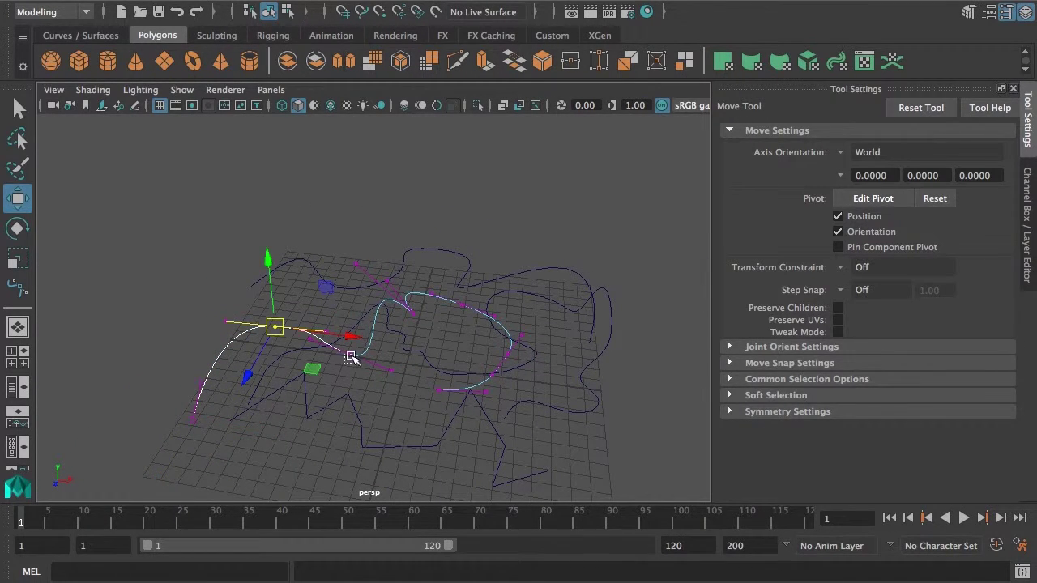
{"action": "left_click", "coordinate": [350, 354]}
{"action": "left_click", "coordinate": [508, 356]}
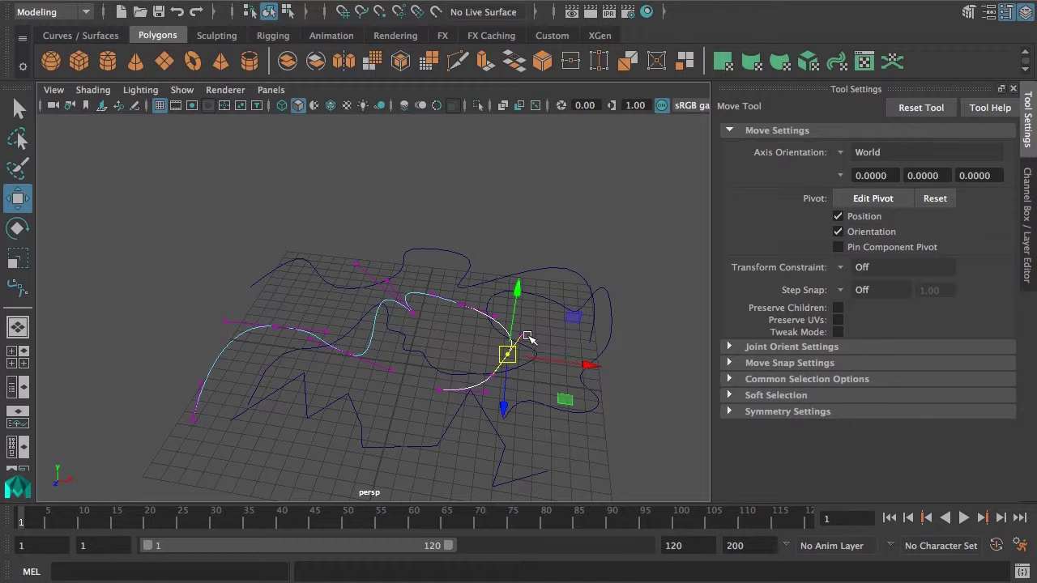
{"action": "left_click", "coordinate": [524, 337]}
{"action": "mouse_move", "coordinate": [527, 340]}
{"action": "left_mouse_down"}
{"action": "mouse_move", "coordinate": [541, 355]}
{"action": "mouse_move", "coordinate": [522, 320]}
{"action": "mouse_move", "coordinate": [513, 327]}
{"action": "left_mouse_up"}
{"action": "left_click_drag", "start_coordinate": [504, 363], "coordinate": [445, 368], "text": "alt"}
{"action": "middle_click_drag", "start_coordinate": [450, 369], "coordinate": [492, 378], "text": "alt"}
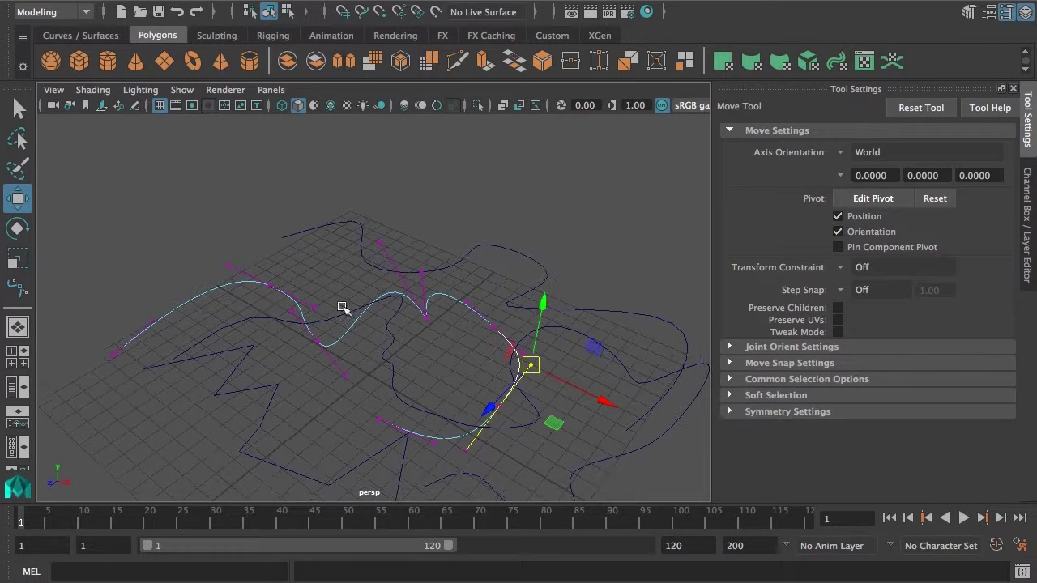
Step: Spread the corner anchor's two tangent handles by moving each one separately, and reselect the Bezier curve in Object Mode
{"action": "left_click", "coordinate": [498, 321]}
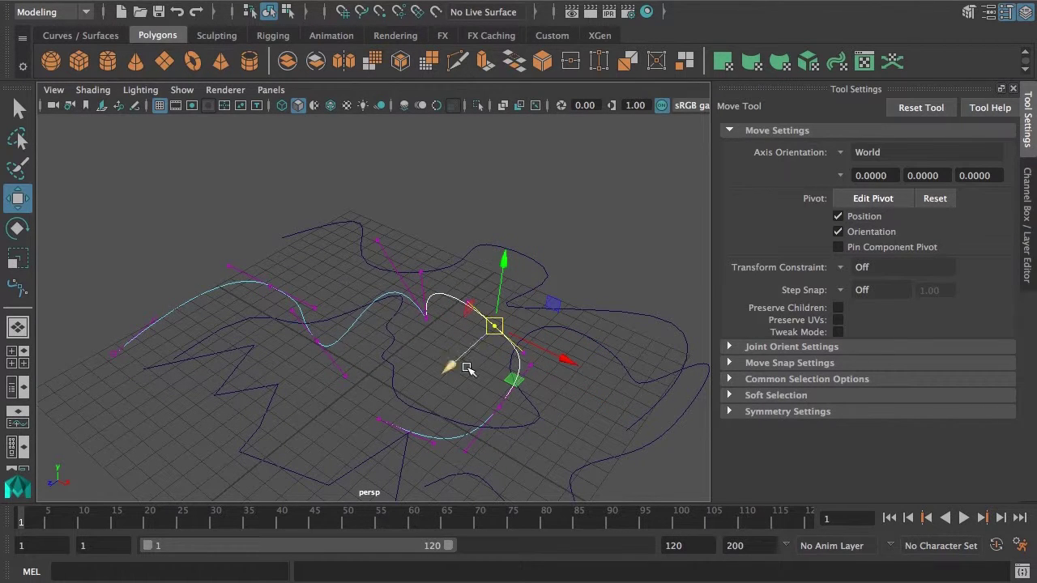
{"action": "left_click", "coordinate": [426, 317]}
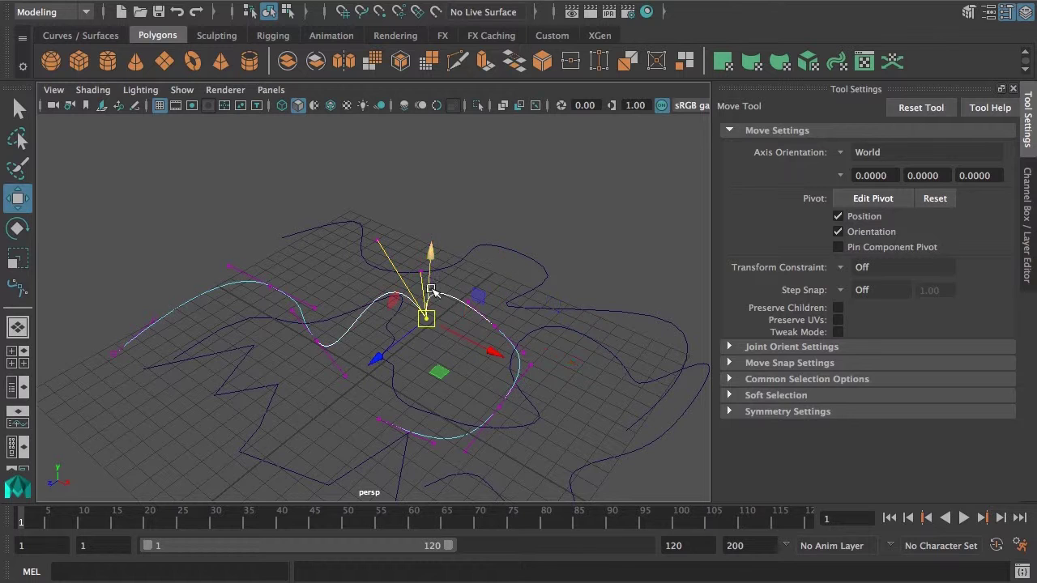
{"action": "left_click_drag", "start_coordinate": [426, 279], "coordinate": [476, 267]}
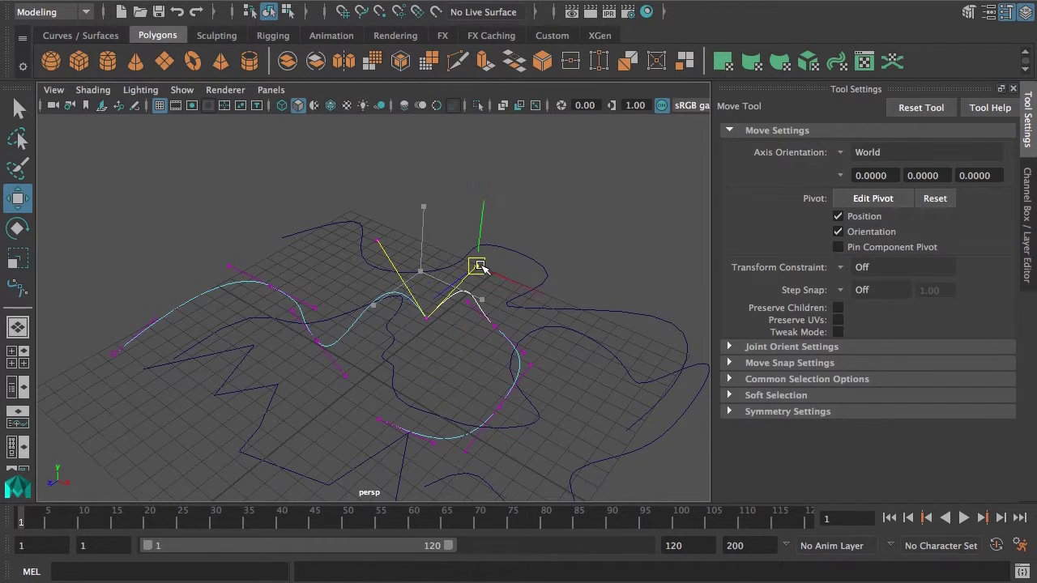
{"action": "left_click", "coordinate": [377, 241]}
{"action": "left_click_drag", "start_coordinate": [377, 240], "coordinate": [382, 258]}
{"action": "right_click_drag", "start_coordinate": [489, 314], "coordinate": [563, 292]}
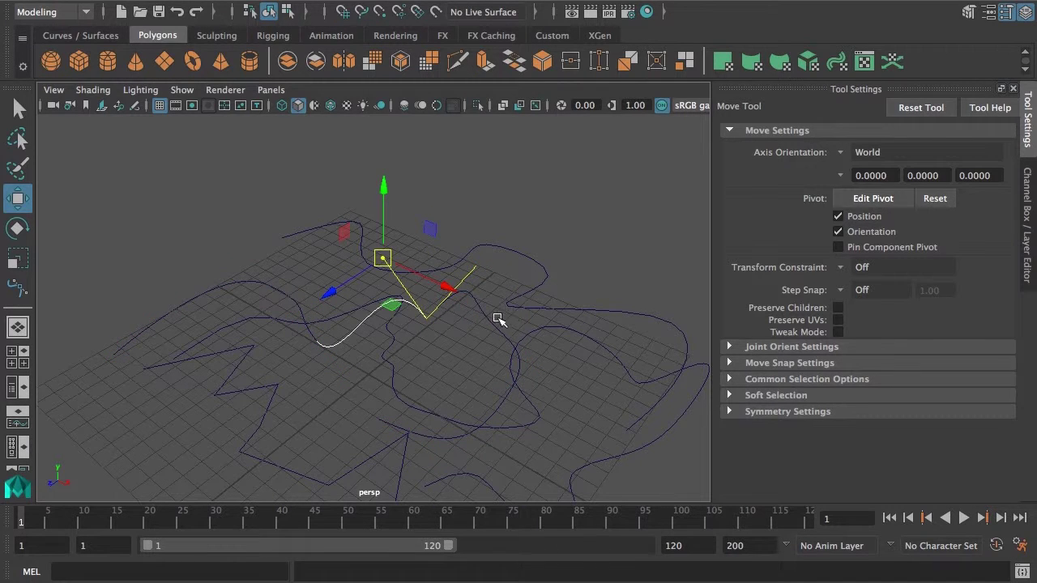
{"action": "left_click", "coordinate": [494, 323]}
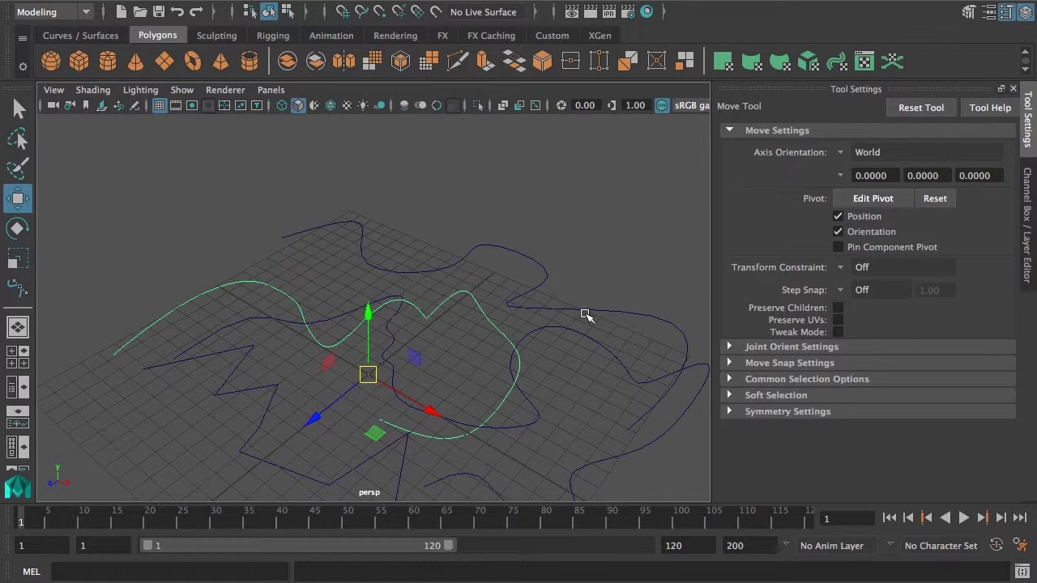
Step: Delete every curve except the linear zigzag curve, and select the remaining one
{"action": "left_click_drag", "start_coordinate": [586, 315], "coordinate": [585, 353], "text": "alt"}
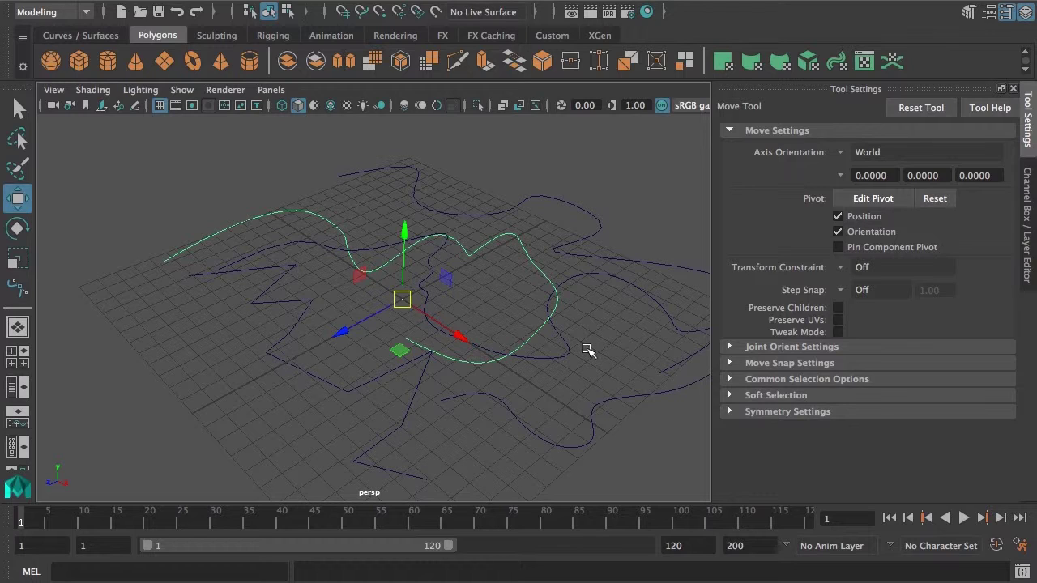
{"action": "mouse_move", "coordinate": [324, 412]}
{"action": "left_mouse_down"}
{"action": "mouse_move", "coordinate": [398, 329]}
{"action": "mouse_move", "coordinate": [369, 356]}
{"action": "left_mouse_up"}
{"action": "left_click_drag", "start_coordinate": [331, 273], "coordinate": [474, 159]}
{"action": "key", "text": "Delete"}
{"action": "left_click", "coordinate": [341, 389]}
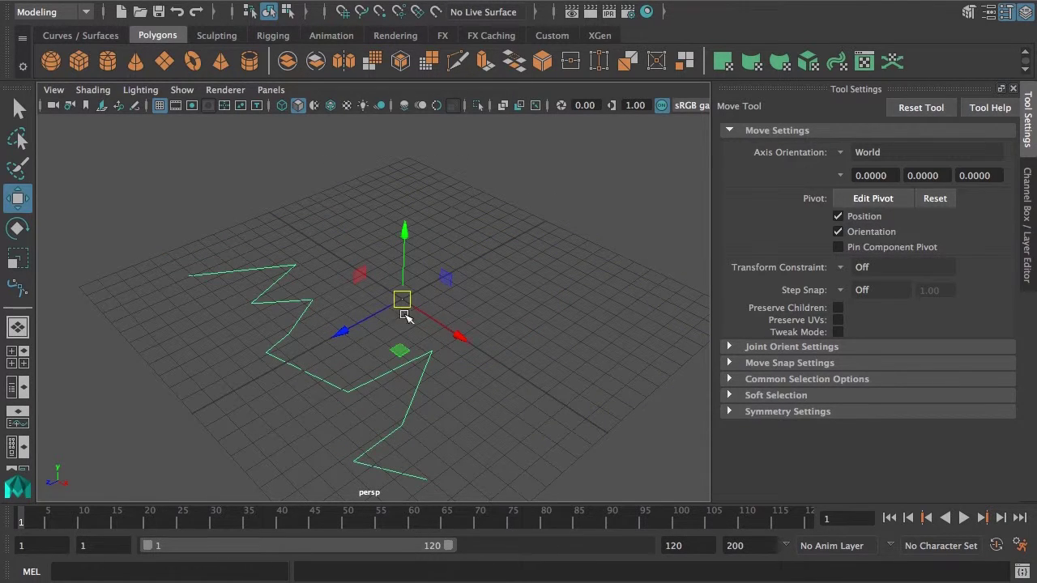
Step: Examine the available conversion commands for the selected linear curve, including NURBS Curve to Bezier and Bezier Curve to NURBS
{"action": "left_click_drag", "start_coordinate": [401, 349], "coordinate": [479, 308]}
{"action": "scroll", "coordinate": [476, 303], "scroll_direction": "down", "scroll_amount": 4}
{"action": "scroll", "coordinate": [440, 356], "scroll_direction": "up", "scroll_amount": 5}
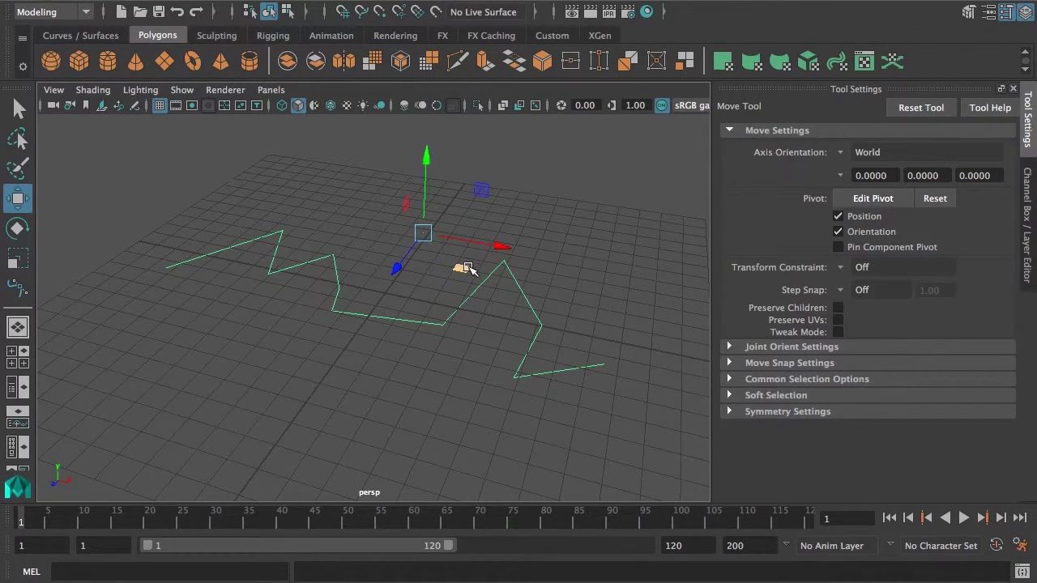
{"action": "key", "text": "space"}
{"action": "left_click", "coordinate": [430, 172]}
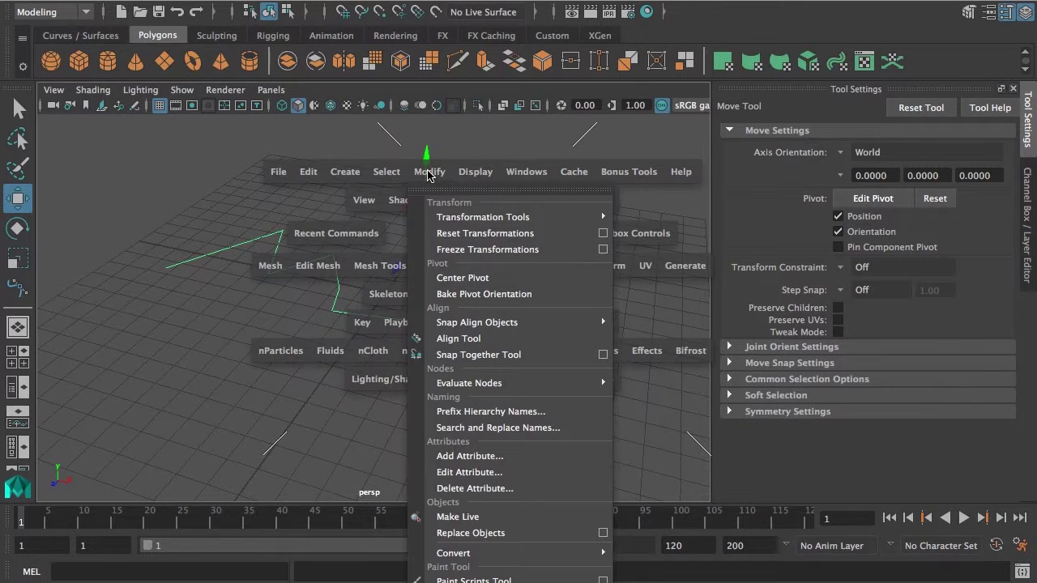
{"action": "mouse_move", "coordinate": [522, 556]}
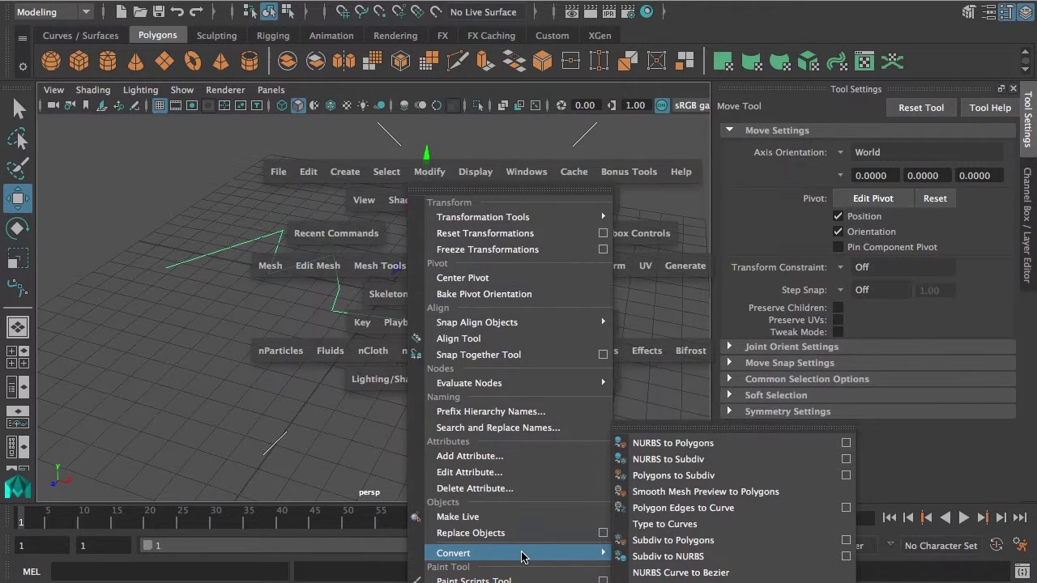
{"action": "left_click", "coordinate": [399, 118]}
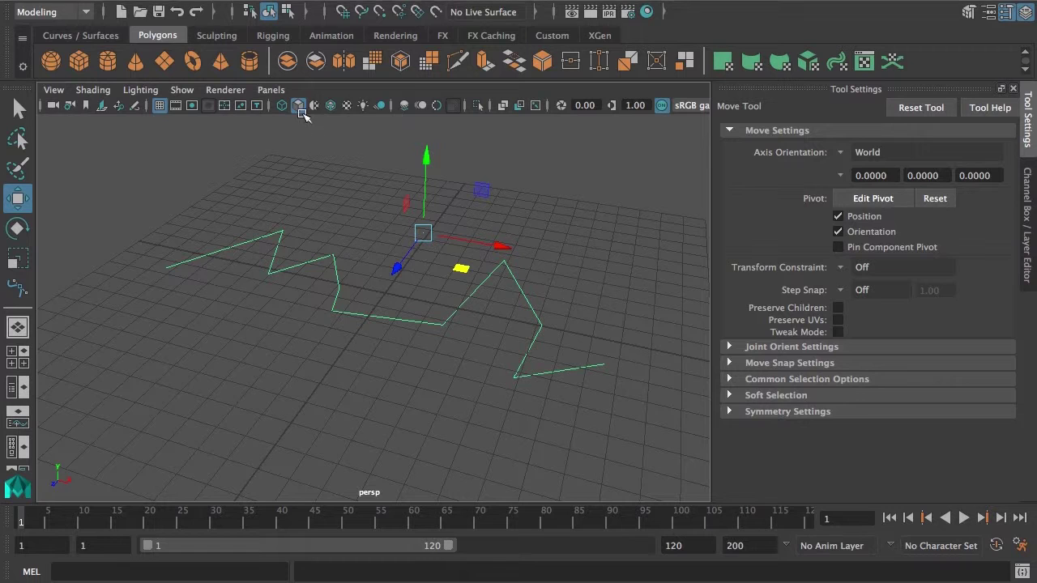
{"action": "key", "text": "space"}
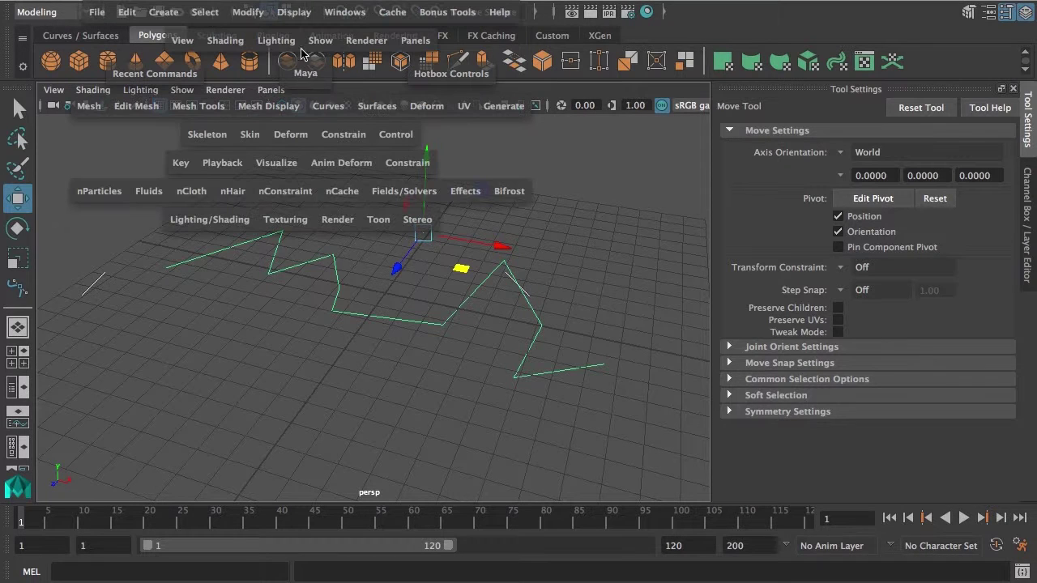
{"action": "left_click", "coordinate": [254, 16]}
{"action": "mouse_move", "coordinate": [324, 393]}
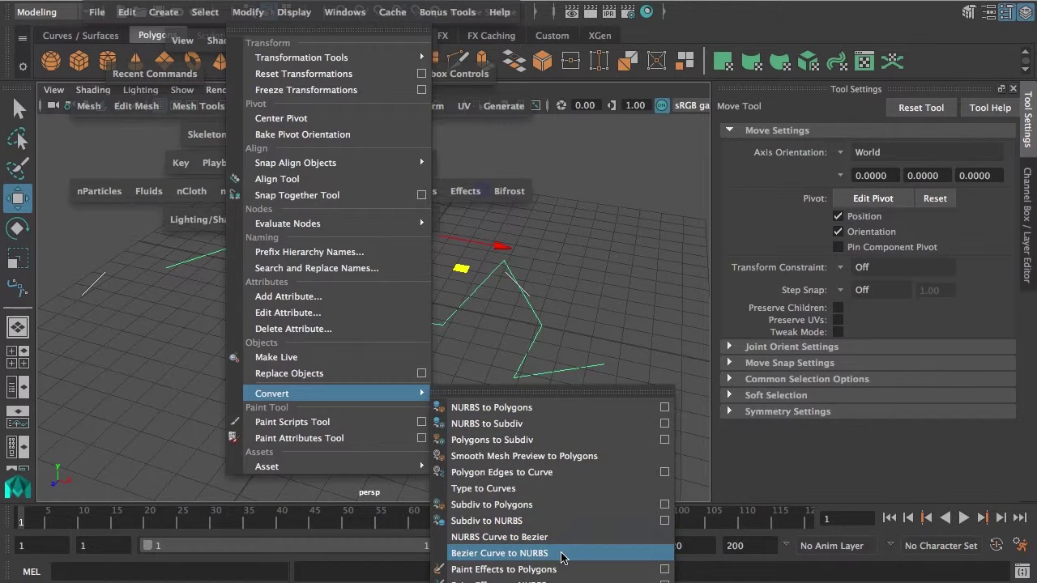
{"action": "left_click", "coordinate": [496, 537]}
Step: Open the Rebuild Curve options for the linear curve and place the dialog so the zigzag stays in view
{"action": "key", "text": "space"}
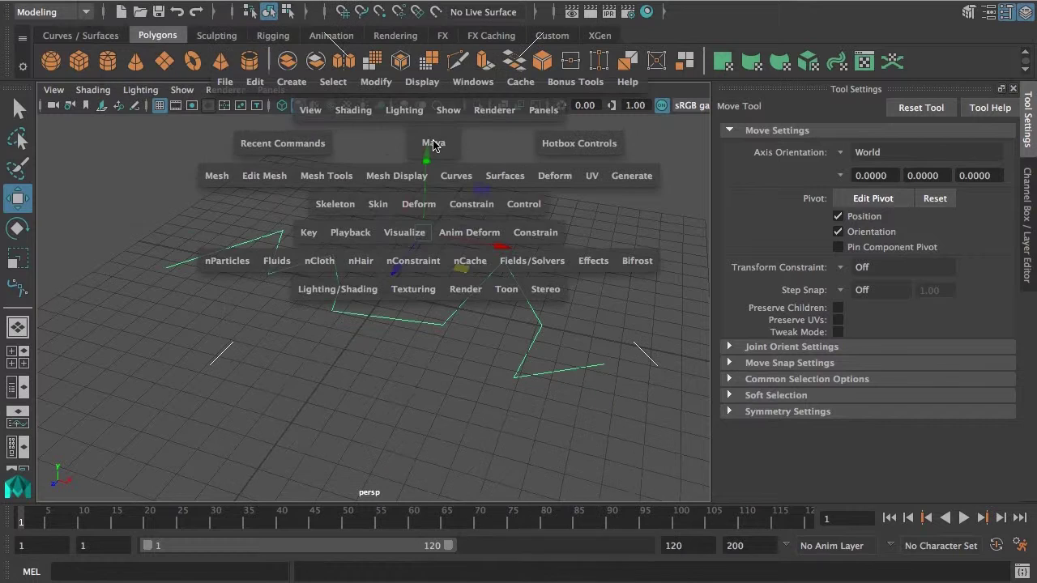
{"action": "left_click", "coordinate": [462, 184]}
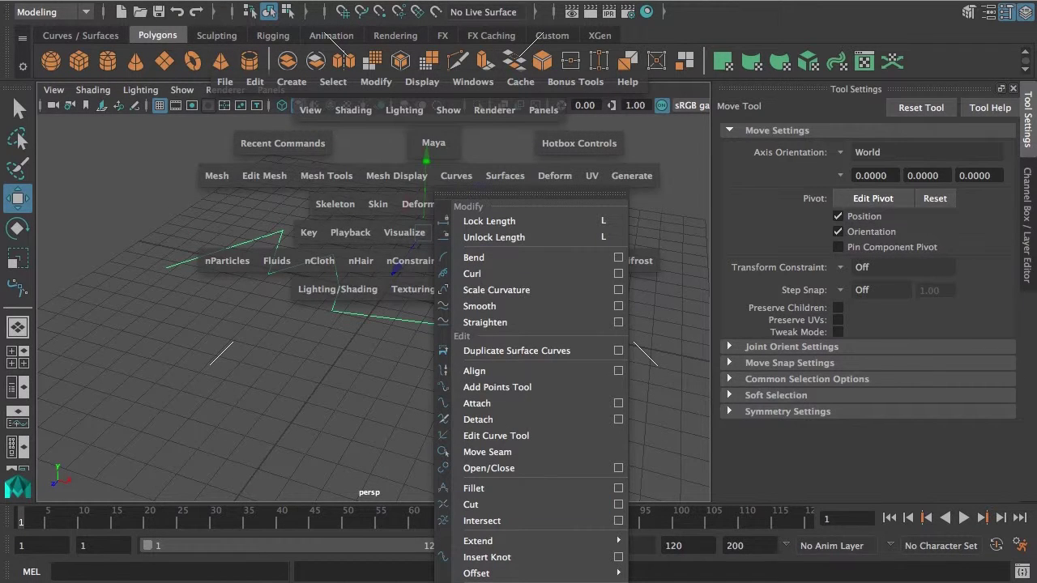
{"action": "left_click", "coordinate": [348, 468]}
{"action": "key", "text": "space"}
{"action": "key", "text": "space"}
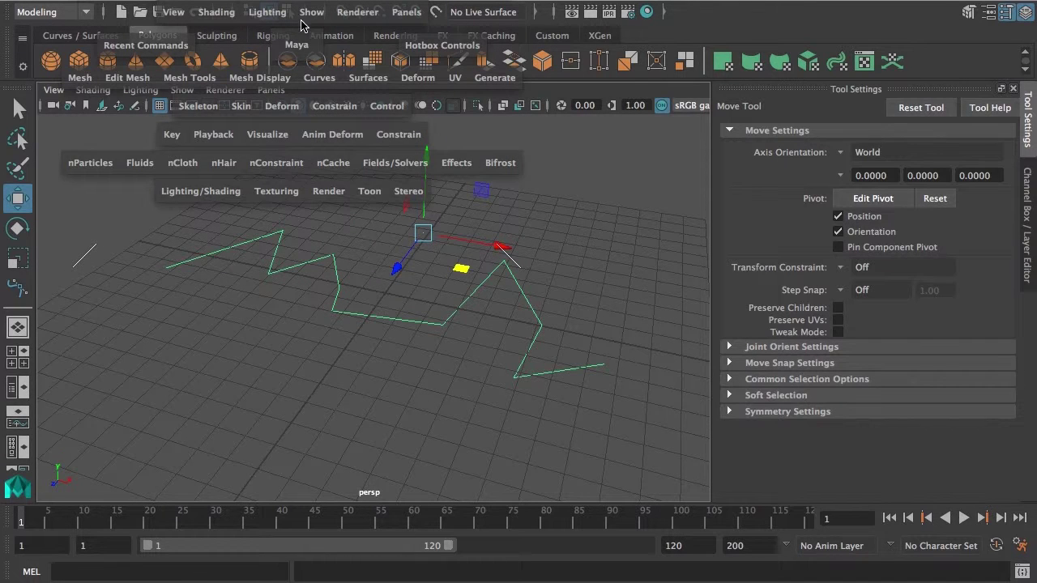
{"action": "left_click", "coordinate": [320, 78]}
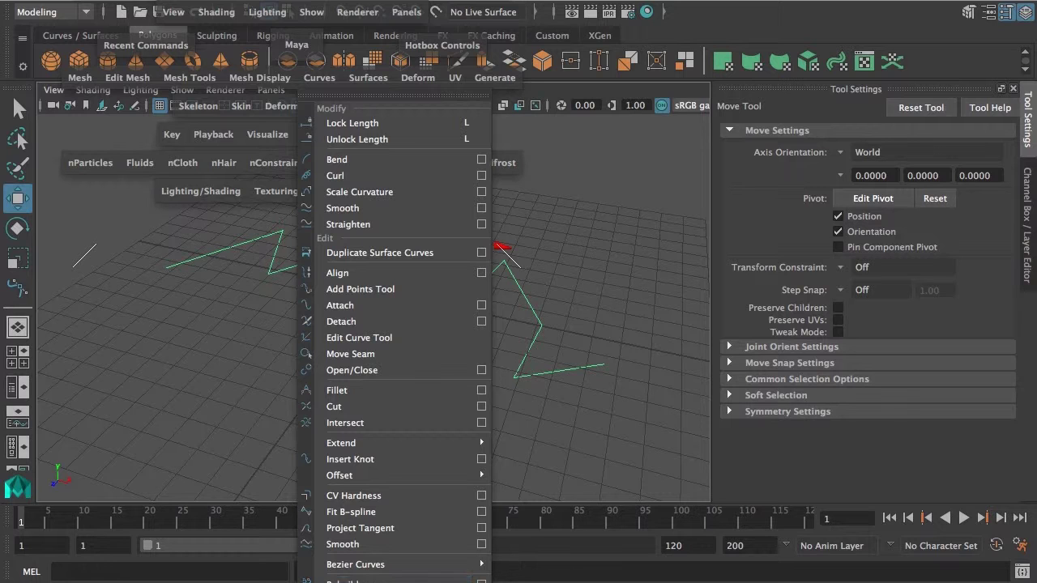
{"action": "left_click", "coordinate": [481, 582]}
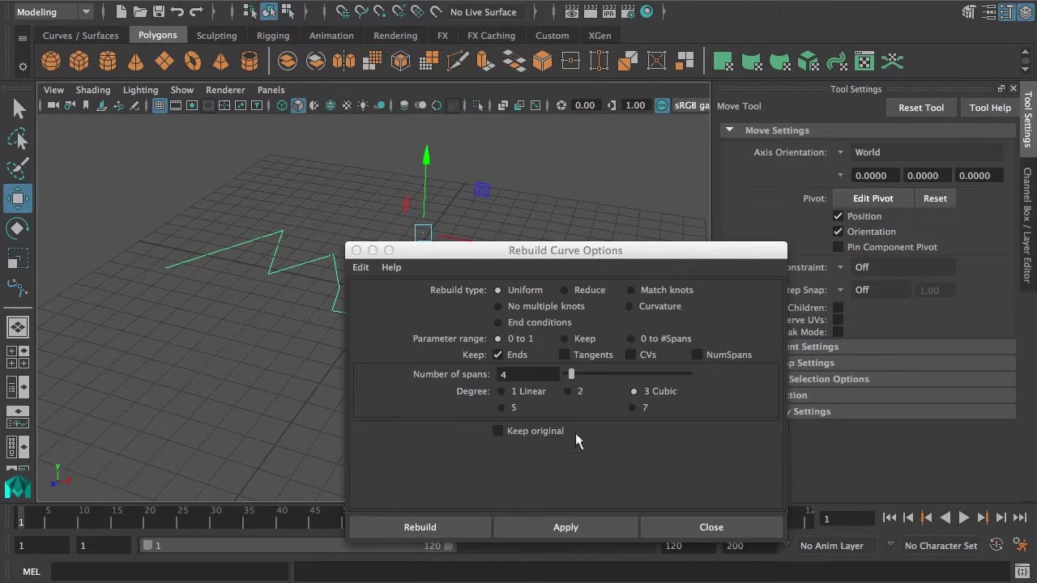
{"action": "left_click_drag", "start_coordinate": [620, 248], "coordinate": [755, 118]}
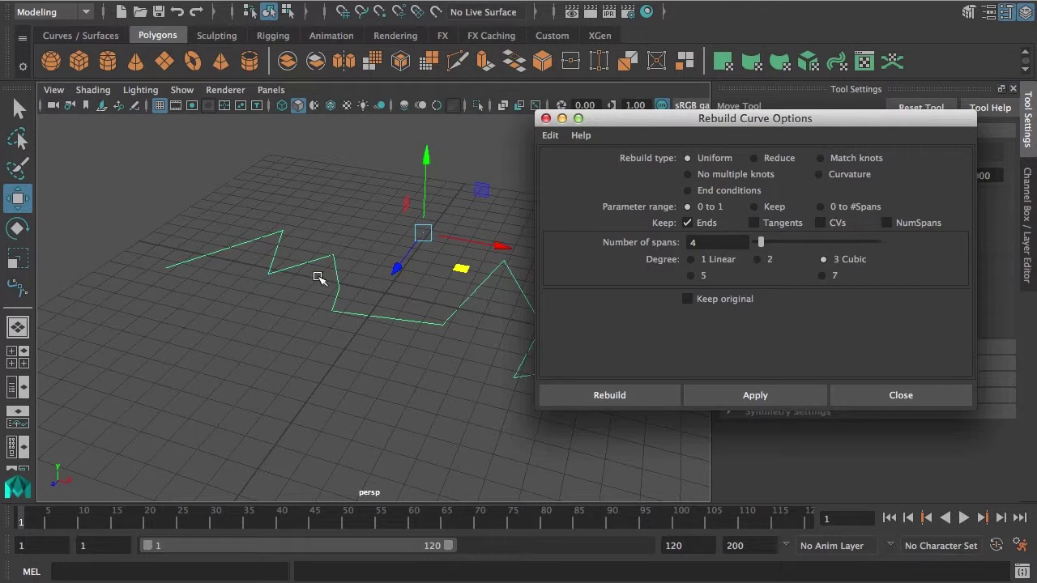
{"action": "left_click_drag", "start_coordinate": [321, 275], "coordinate": [287, 312], "text": "alt"}
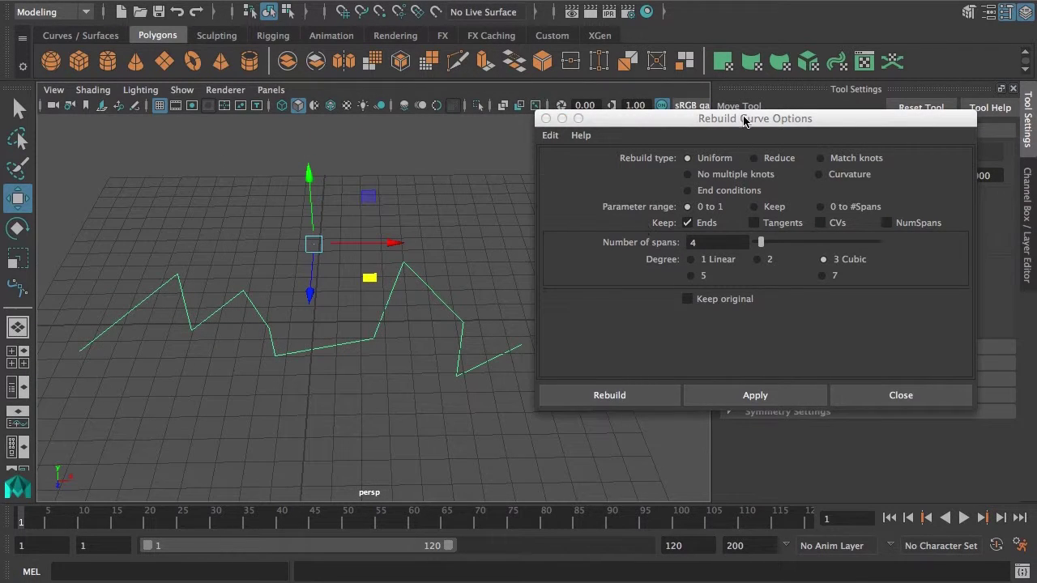
{"action": "left_click_drag", "start_coordinate": [745, 120], "coordinate": [725, 127]}
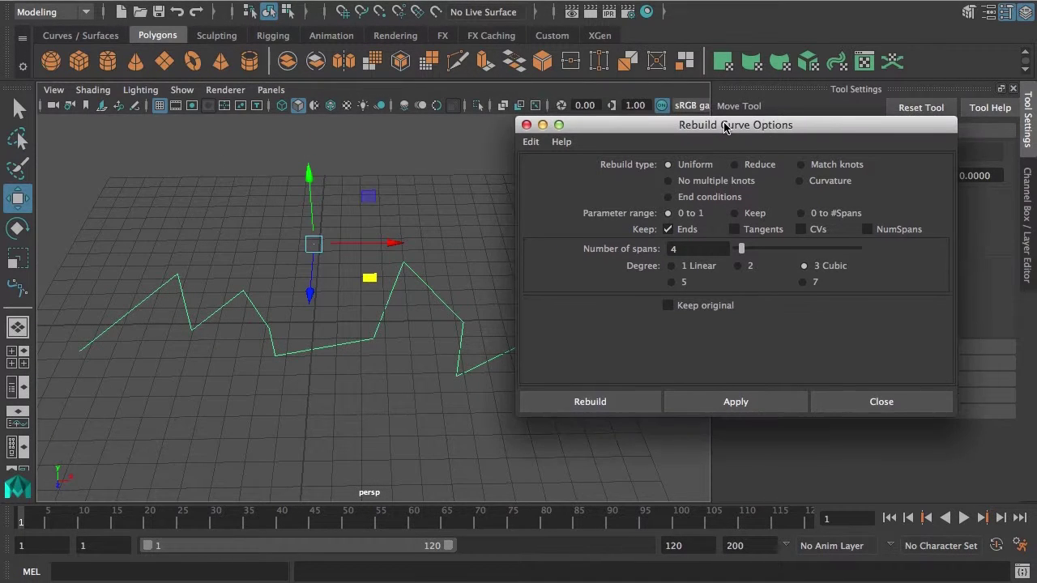
Step: Reset the Rebuild Curve options, set Keep to CVs, and rebuild the linear curve as a 3 Cubic curve
{"action": "left_click", "coordinate": [530, 141]}
{"action": "left_click", "coordinate": [558, 173]}
{"action": "left_click_drag", "start_coordinate": [656, 132], "coordinate": [631, 109]}
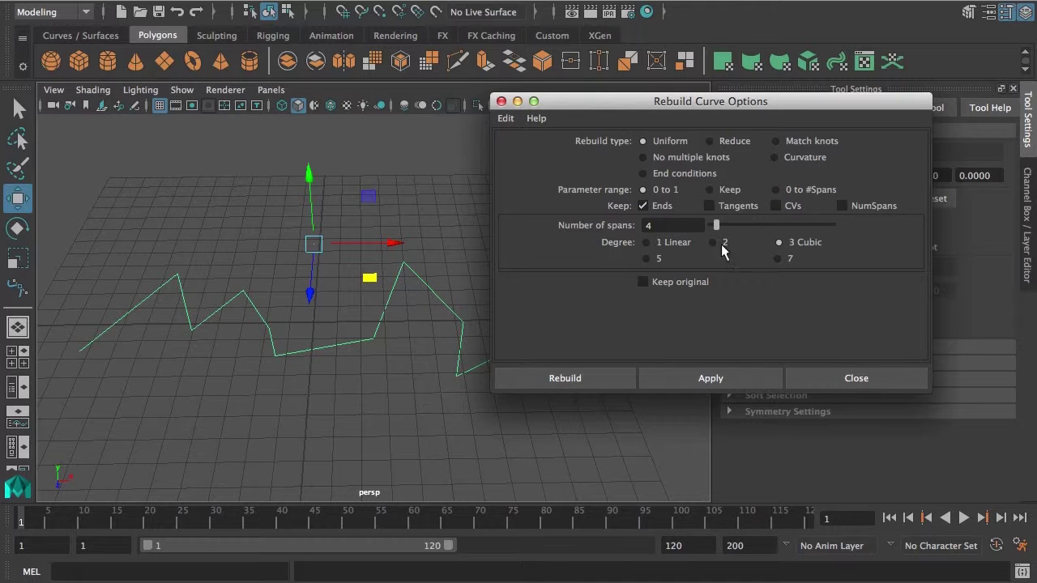
{"action": "left_click", "coordinate": [776, 206]}
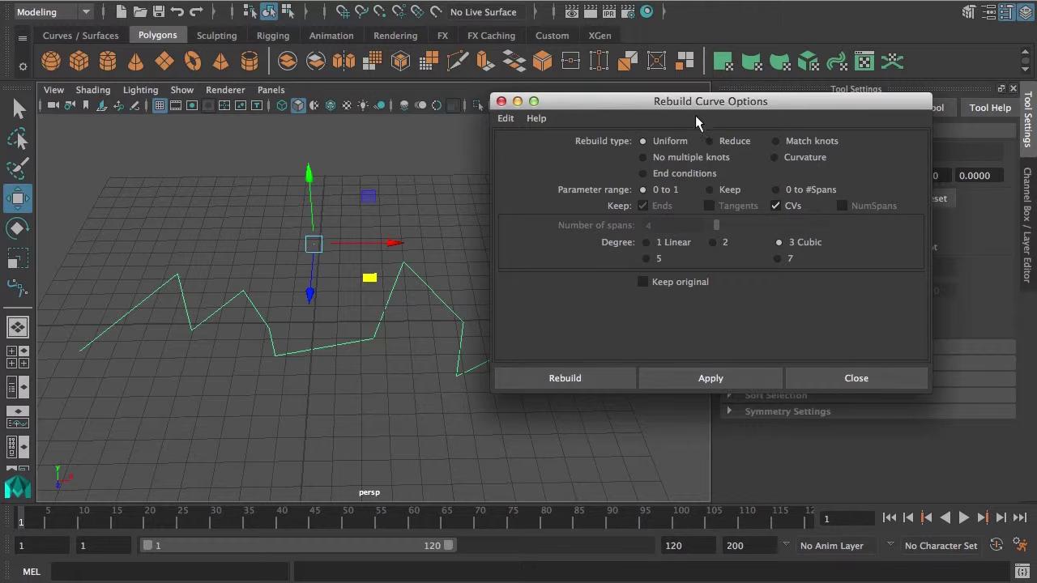
{"action": "left_click_drag", "start_coordinate": [695, 112], "coordinate": [777, 100]}
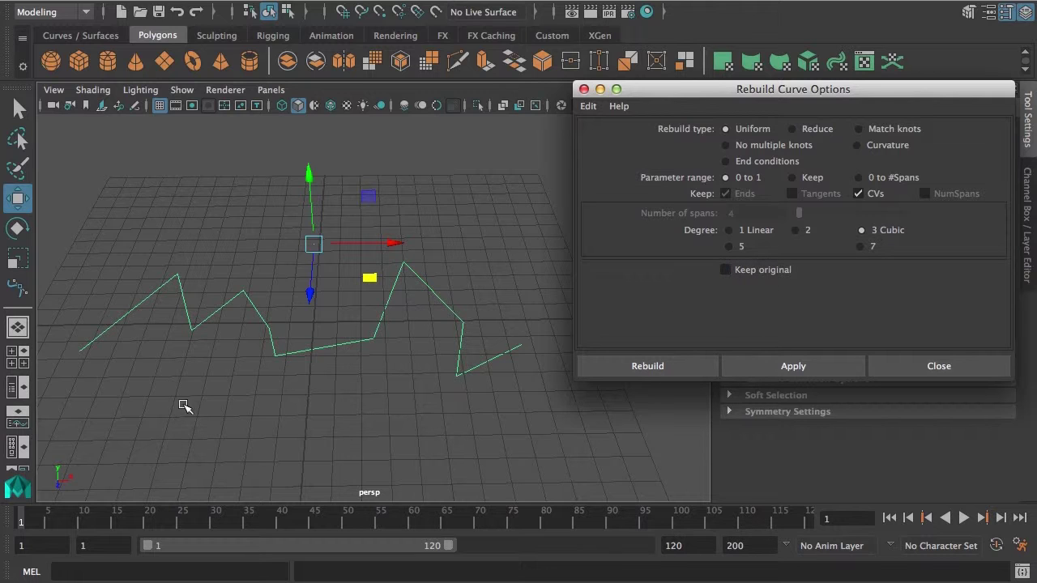
{"action": "left_click", "coordinate": [805, 367]}
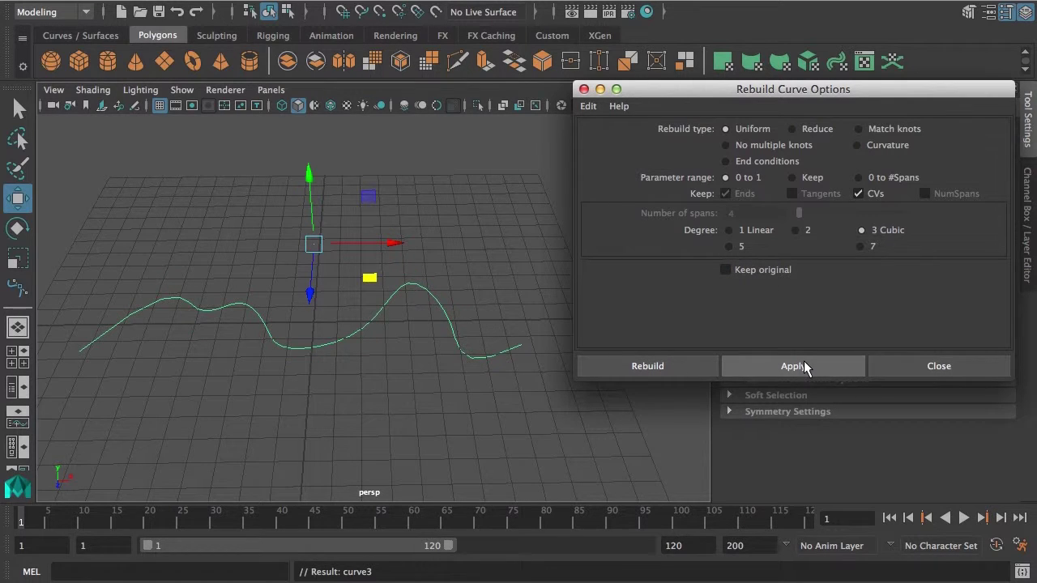
Step: Switch the rebuilt curve to Control Vertex mode and inspect its vertices by selecting several individually
{"action": "right_click_drag", "start_coordinate": [324, 324], "coordinate": [213, 324]}
{"action": "left_click", "coordinate": [372, 339]}
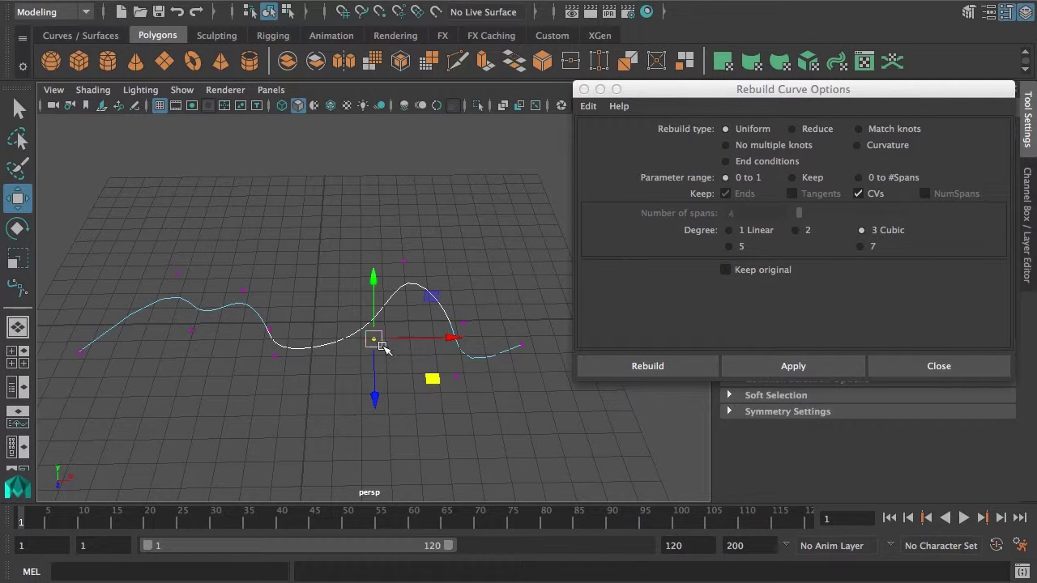
{"action": "mouse_move", "coordinate": [400, 352]}
{"action": "left_mouse_down", "text": "alt"}
{"action": "mouse_move", "coordinate": [438, 331]}
{"action": "mouse_move", "coordinate": [409, 349]}
{"action": "left_mouse_up", "text": "alt"}
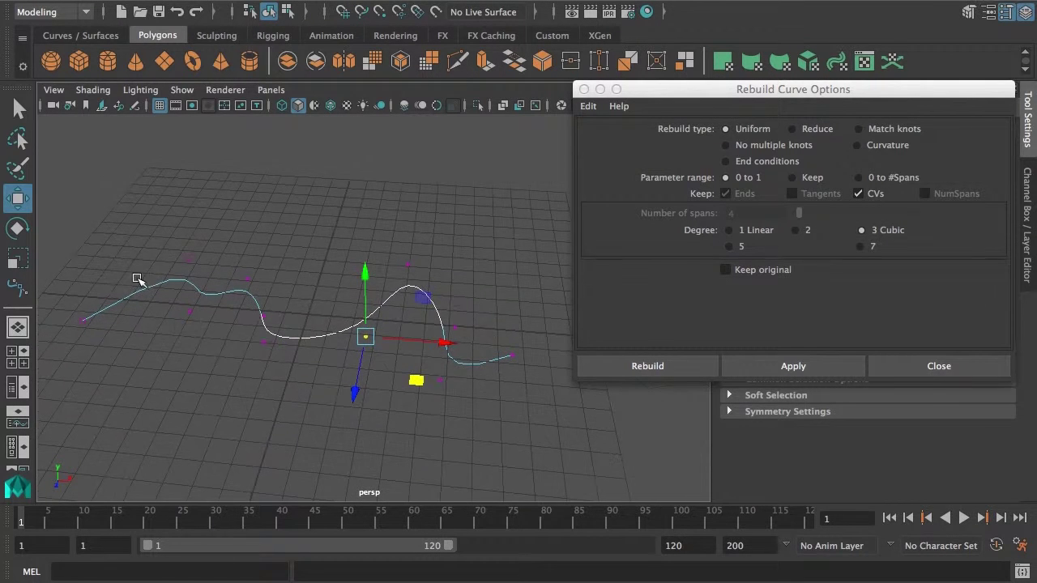
{"action": "left_click_drag", "start_coordinate": [64, 299], "coordinate": [96, 333]}
{"action": "left_click_drag", "start_coordinate": [154, 238], "coordinate": [214, 325]}
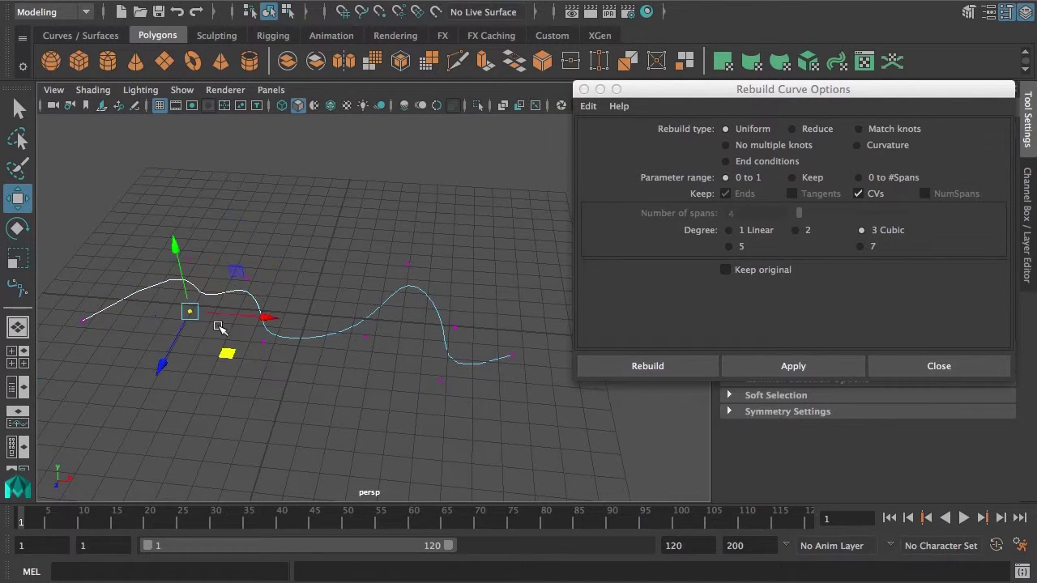
{"action": "left_click_drag", "start_coordinate": [227, 256], "coordinate": [262, 290]}
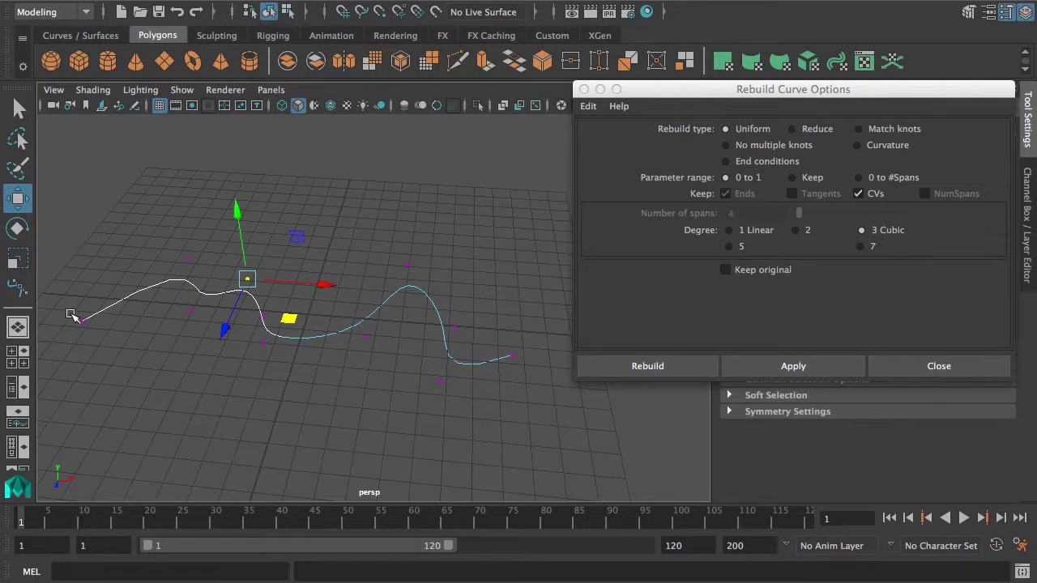
Step: Reselect the whole curve in Object Mode and display its control vertices again
{"action": "right_click_drag", "start_coordinate": [439, 326], "coordinate": [484, 303]}
{"action": "left_click", "coordinate": [441, 327]}
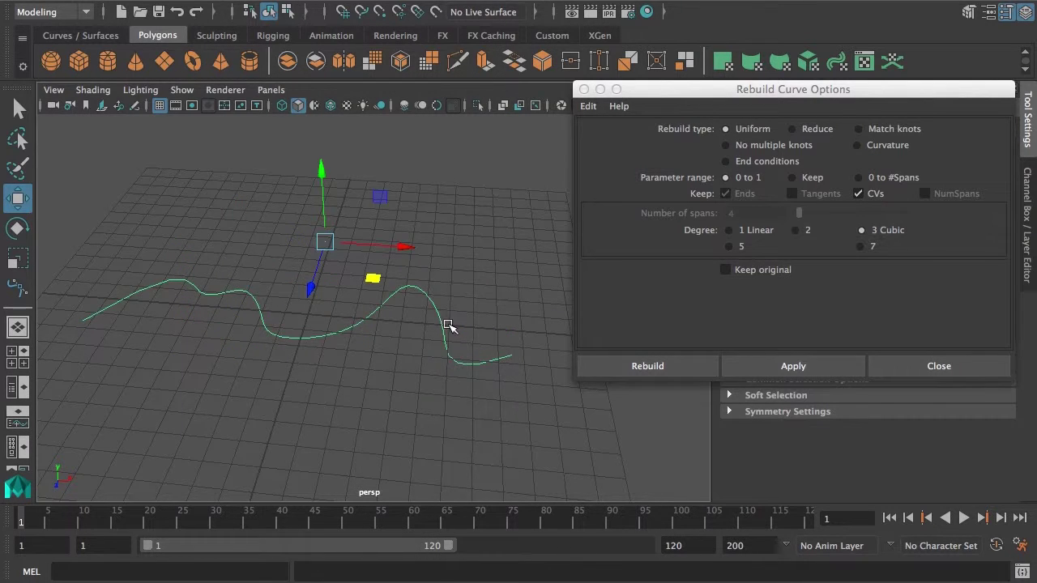
{"action": "left_click_drag", "start_coordinate": [453, 326], "coordinate": [441, 356], "text": "alt"}
{"action": "right_click_drag", "start_coordinate": [461, 303], "coordinate": [438, 297]}
{"action": "left_click_drag", "start_coordinate": [349, 323], "coordinate": [357, 323], "text": "alt"}
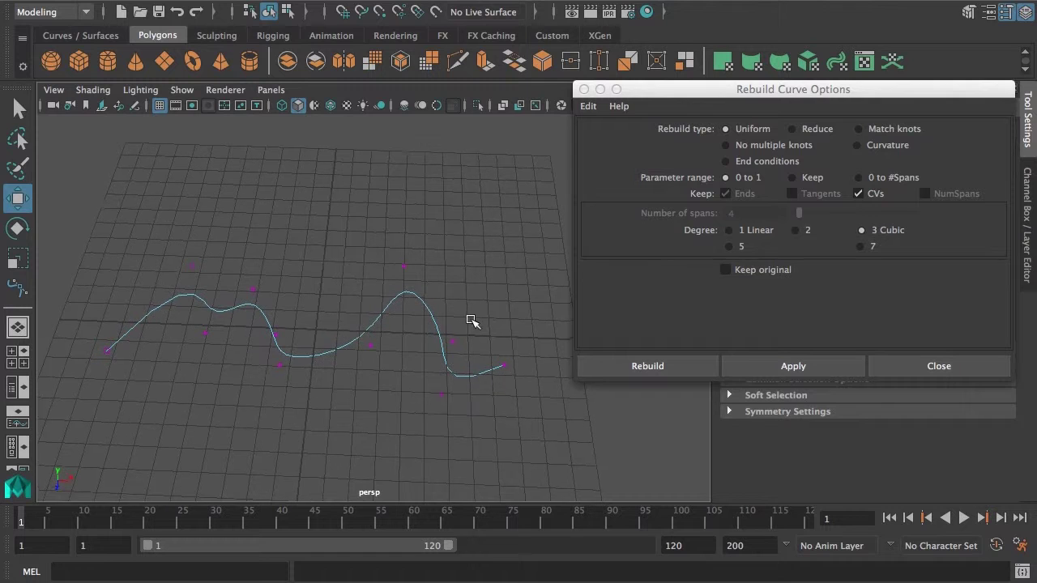
Step: Reset the Rebuild Curve options, rebuild the curve in Object Mode as uniform cubic with 4 spans, and display its control vertices
{"action": "left_click_drag", "start_coordinate": [782, 97], "coordinate": [684, 89]}
{"action": "left_click", "coordinate": [567, 100]}
{"action": "left_click", "coordinate": [604, 132]}
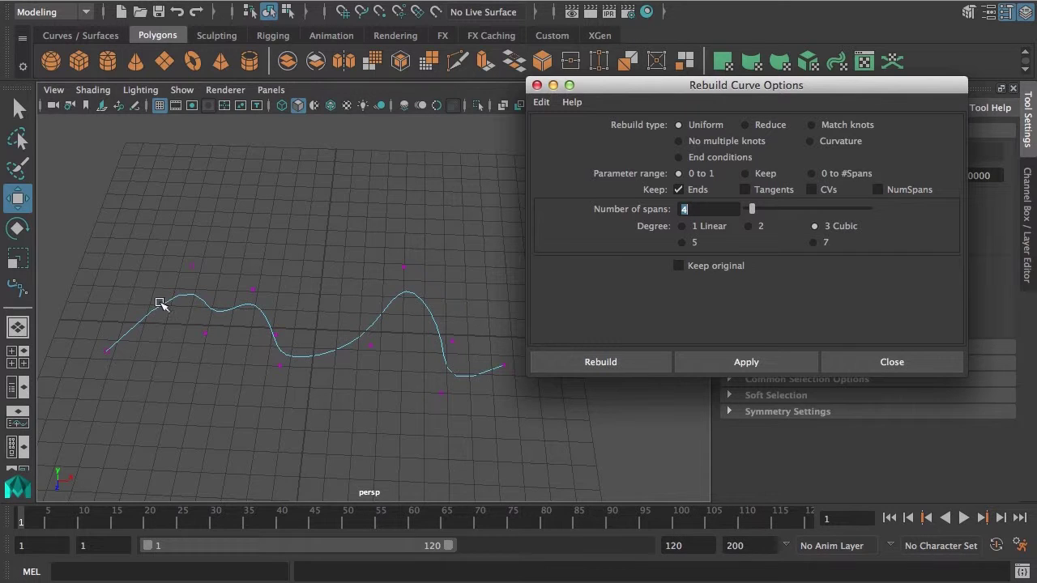
{"action": "left_click_drag", "start_coordinate": [611, 83], "coordinate": [639, 74]}
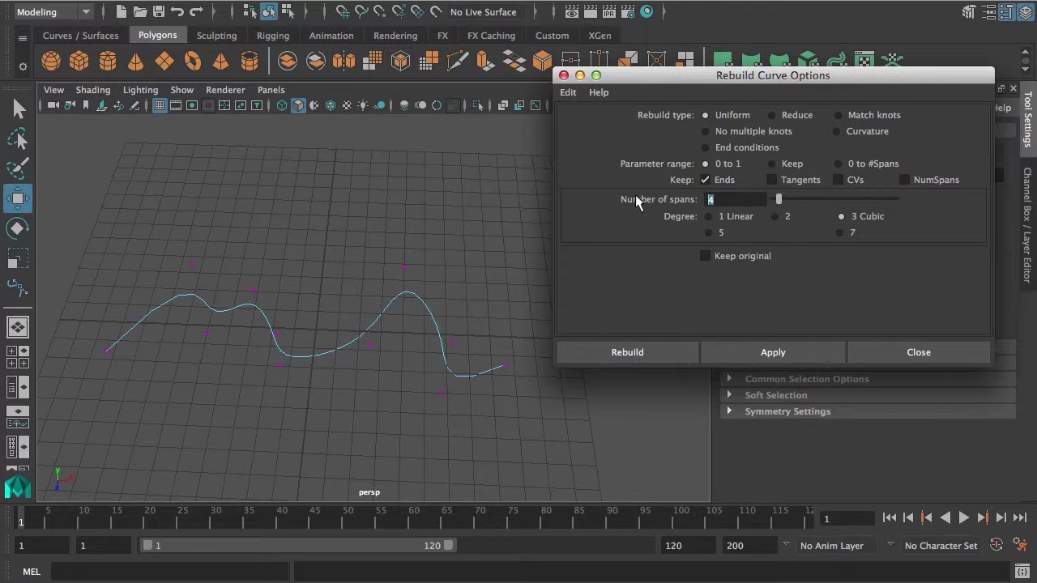
{"action": "left_click", "coordinate": [771, 353]}
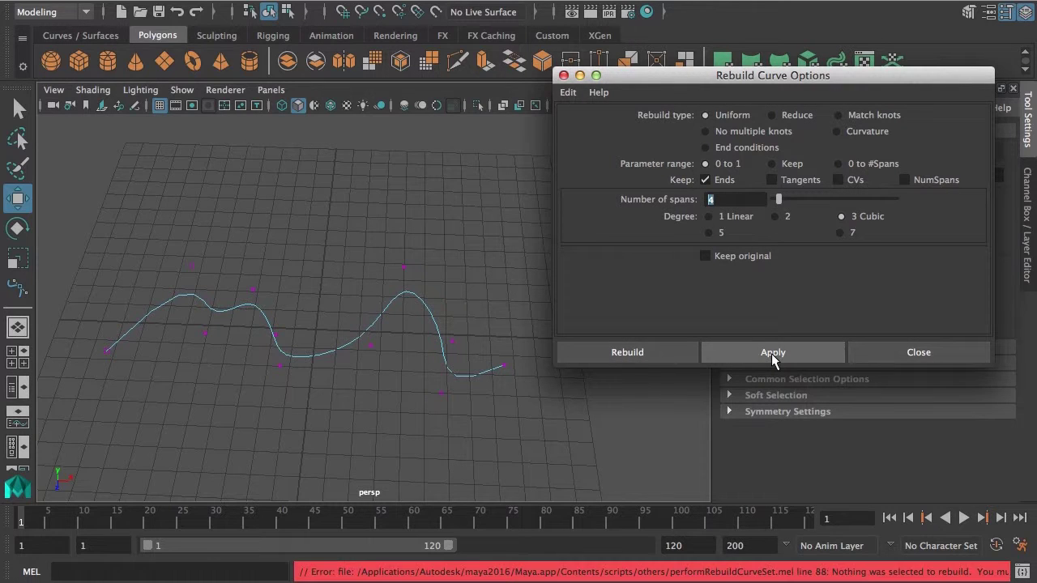
{"action": "right_click_drag", "start_coordinate": [464, 351], "coordinate": [527, 323]}
{"action": "left_click", "coordinate": [452, 336]}
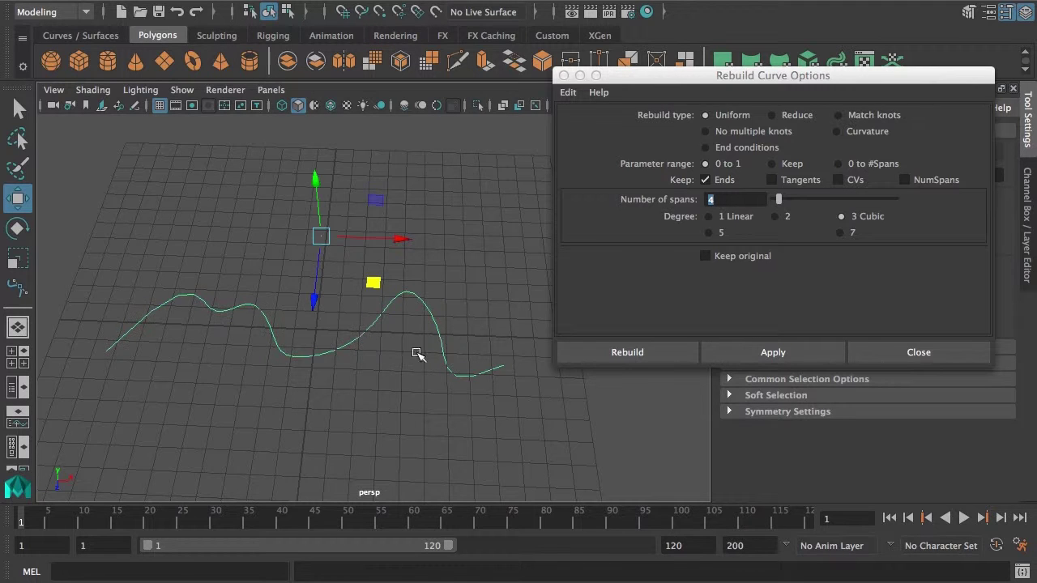
{"action": "left_click", "coordinate": [735, 349]}
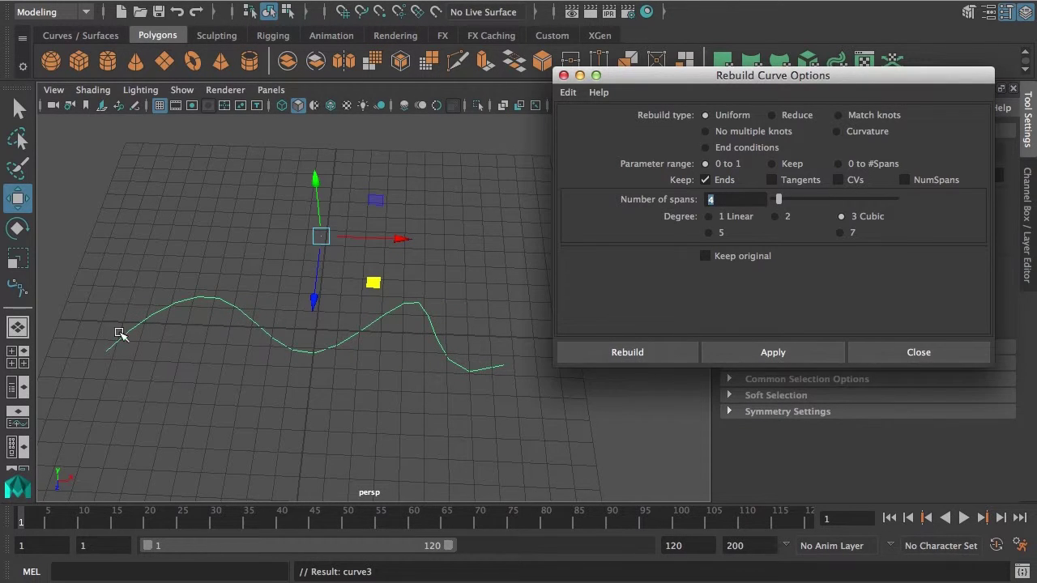
{"action": "right_click_drag", "start_coordinate": [424, 303], "coordinate": [340, 298]}
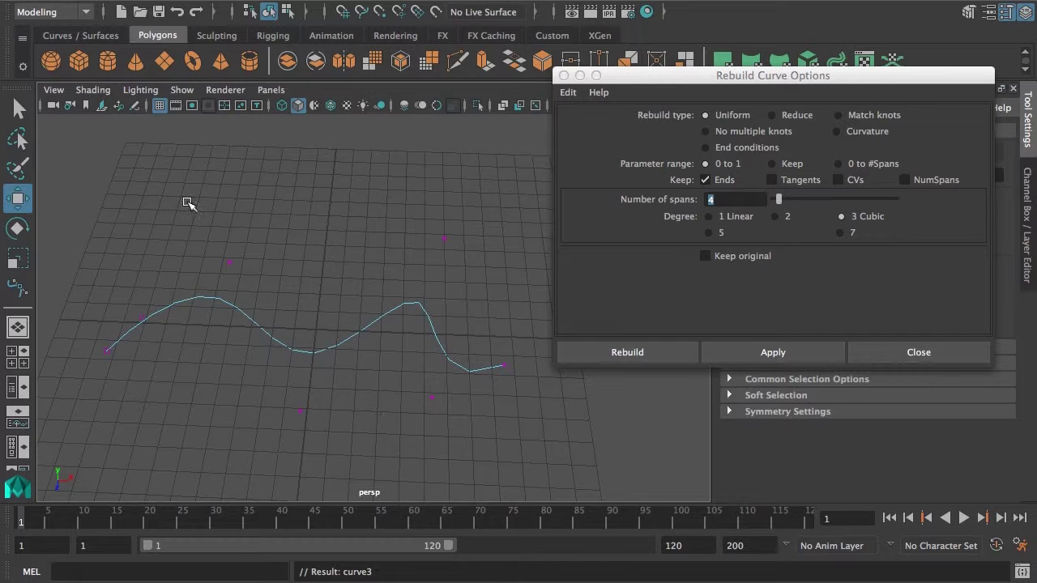
Step: Reselect the curve in Object Mode and rebuild it with the number of spans set to 24
{"action": "left_click_drag", "start_coordinate": [741, 80], "coordinate": [720, 83]}
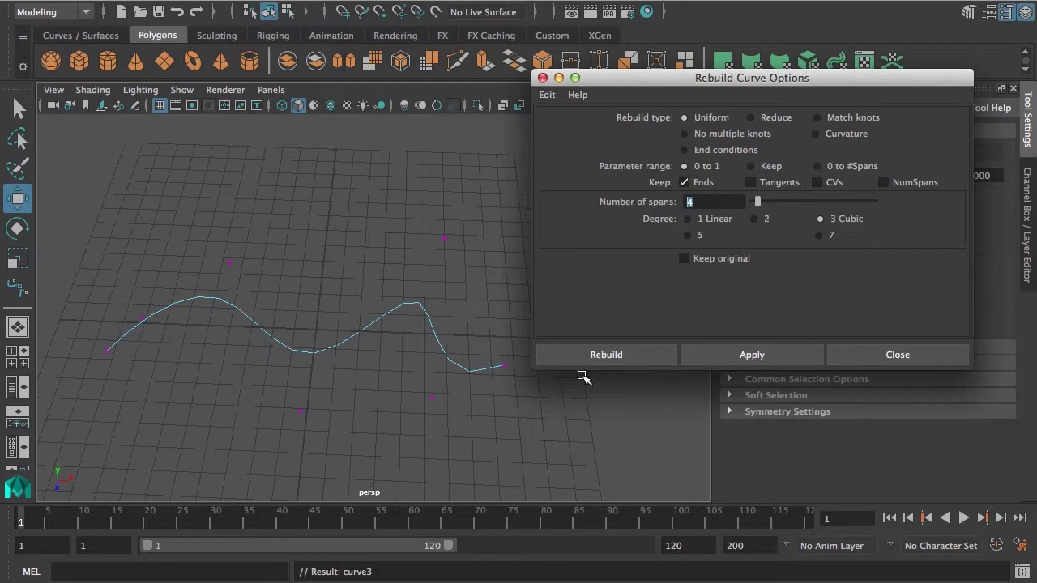
{"action": "left_click", "coordinate": [435, 300]}
{"action": "left_click", "coordinate": [428, 348]}
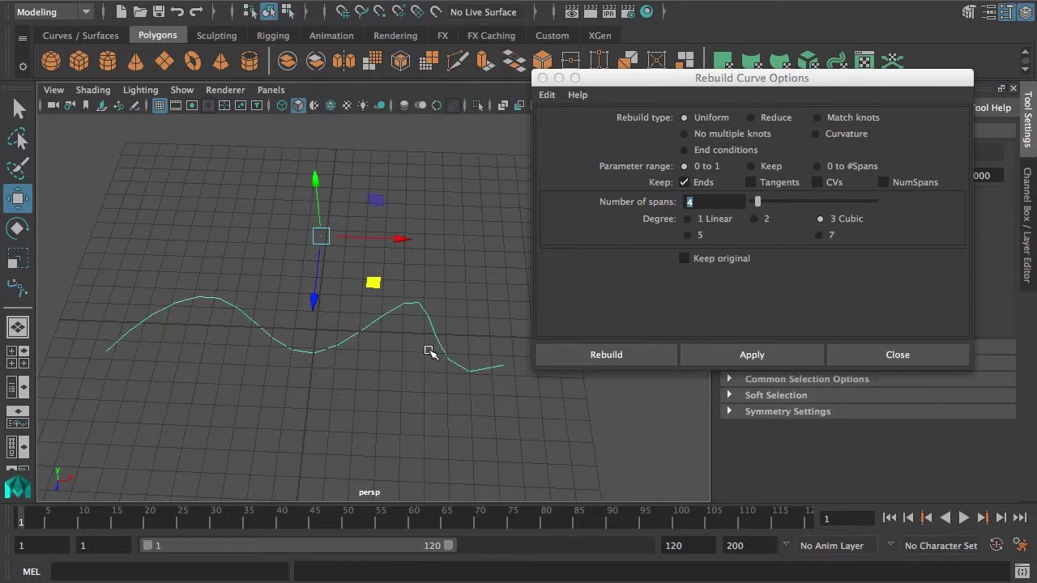
{"action": "left_click", "coordinate": [720, 202]}
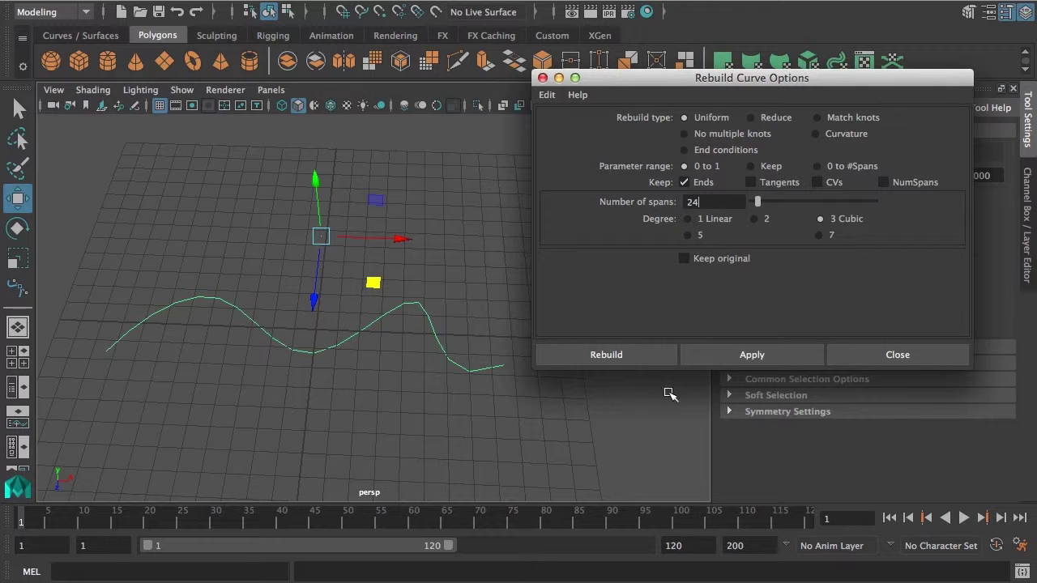
{"action": "left_click", "coordinate": [752, 355]}
Step: Switch the curve to Control Vertex mode and examine the spacing of its vertices up close
{"action": "right_click", "coordinate": [310, 296]}
{"action": "right_click_drag", "start_coordinate": [310, 296], "coordinate": [310, 297]}
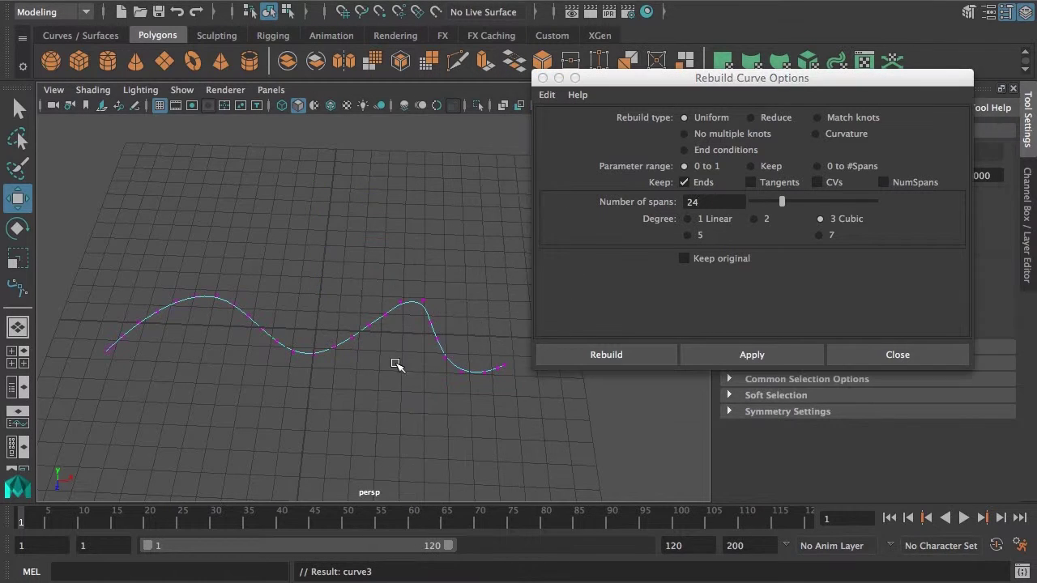
{"action": "right_click_drag", "start_coordinate": [396, 366], "coordinate": [256, 377], "text": "alt"}
{"action": "right_click_drag", "start_coordinate": [276, 332], "coordinate": [445, 356], "text": "alt"}
{"action": "middle_click_drag", "start_coordinate": [258, 385], "coordinate": [341, 363], "text": "alt"}
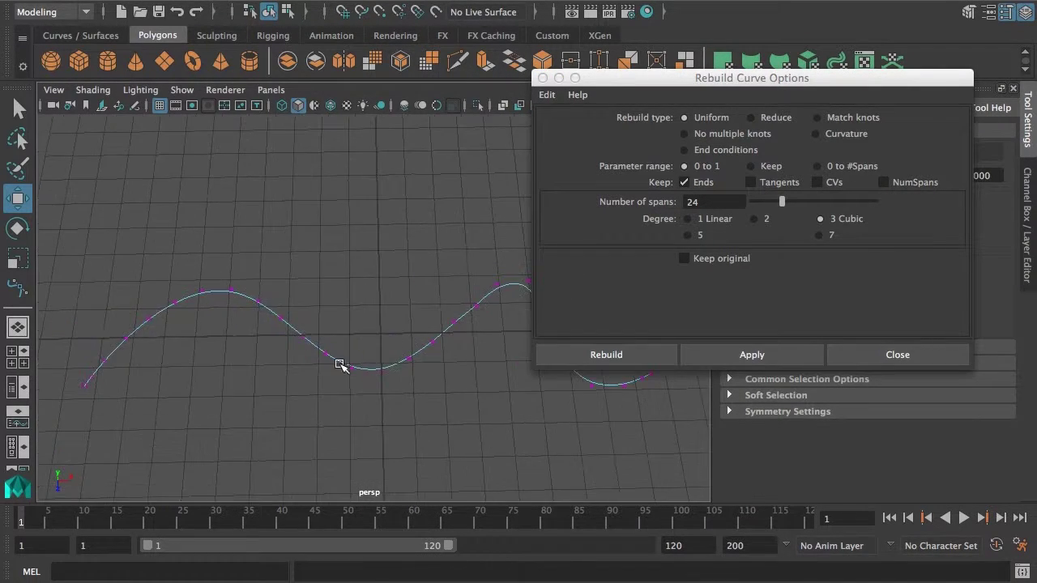
Step: Move several control vertices in the middle of the 24-span curve to reshape it, and close the Rebuild Curve options
{"action": "left_click_drag", "start_coordinate": [290, 325], "coordinate": [338, 408]}
{"action": "left_click_drag", "start_coordinate": [393, 338], "coordinate": [445, 369]}
{"action": "left_click", "coordinate": [433, 411]}
{"action": "left_click_drag", "start_coordinate": [387, 307], "coordinate": [463, 375]}
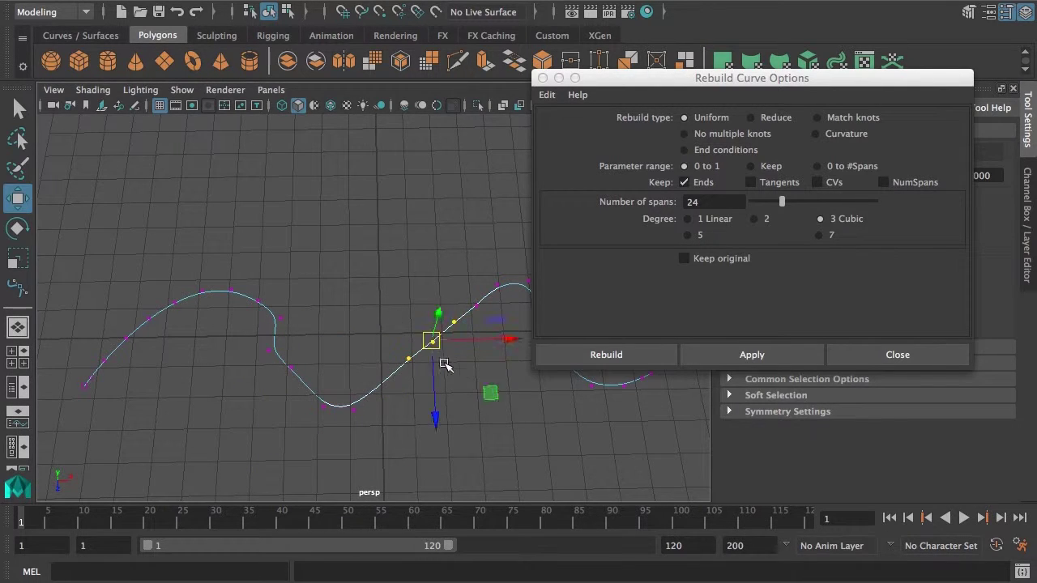
{"action": "left_click_drag", "start_coordinate": [431, 341], "coordinate": [449, 410]}
{"action": "right_click_drag", "start_coordinate": [387, 380], "coordinate": [355, 379], "text": "alt"}
{"action": "middle_click_drag", "start_coordinate": [395, 345], "coordinate": [362, 308], "text": "alt"}
{"action": "left_click", "coordinate": [909, 350]}
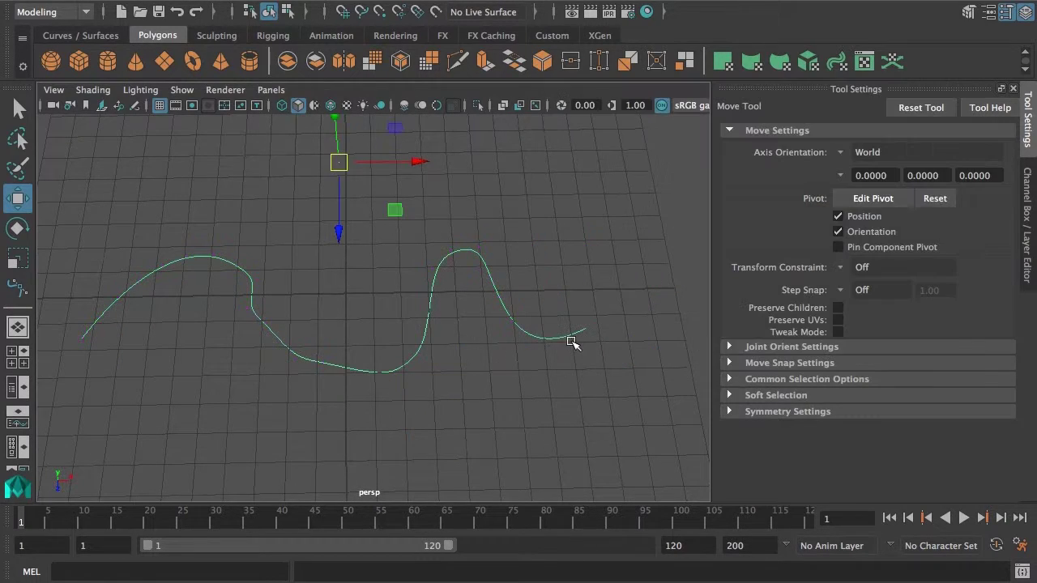
Step: Delete the curve and create a NURBS torus
{"action": "left_click_drag", "start_coordinate": [568, 381], "coordinate": [440, 359], "text": "alt"}
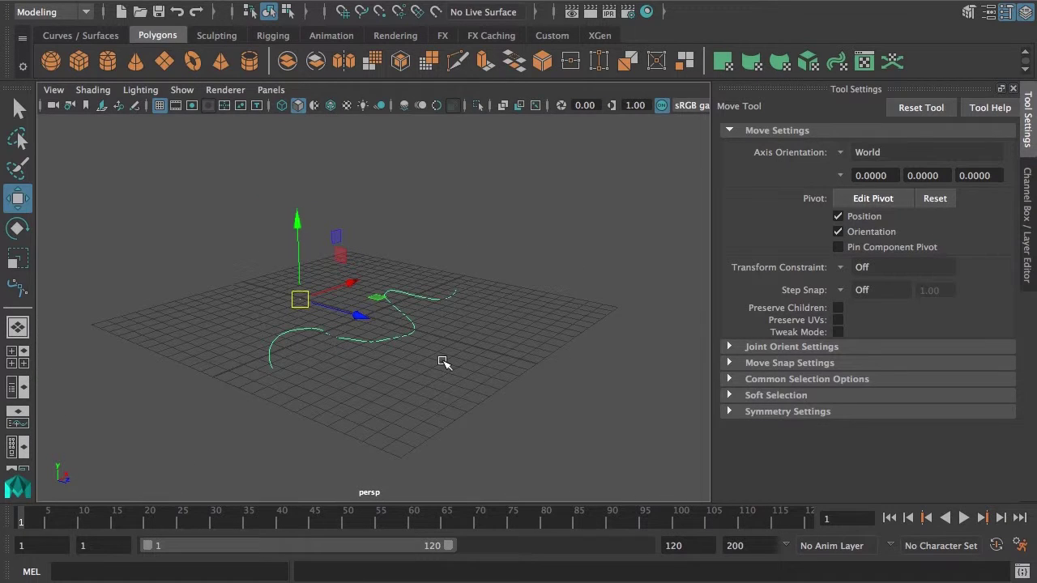
{"action": "key", "text": "Delete"}
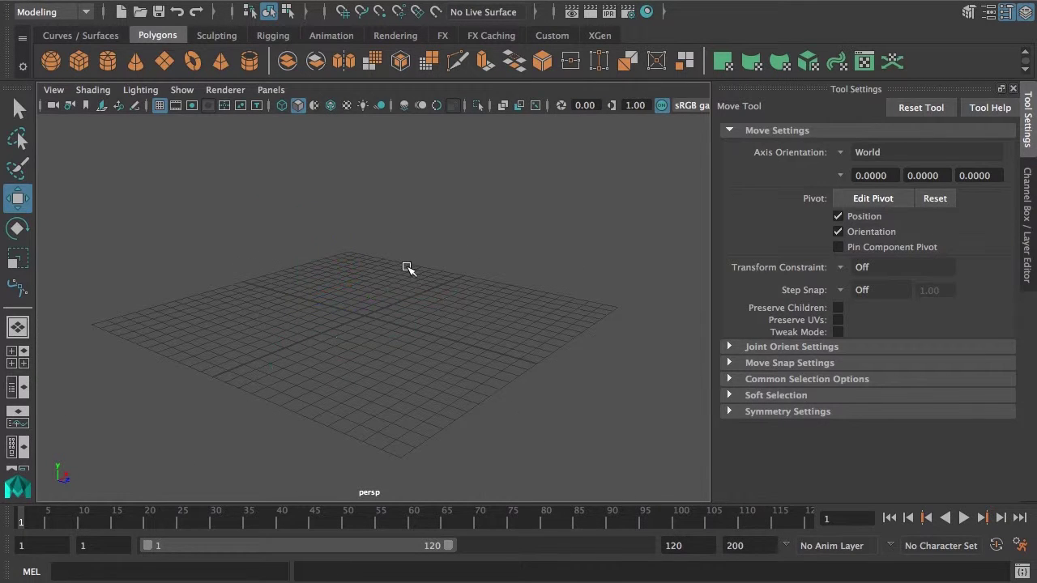
{"action": "key", "text": "space"}
{"action": "left_click", "coordinate": [276, 183]}
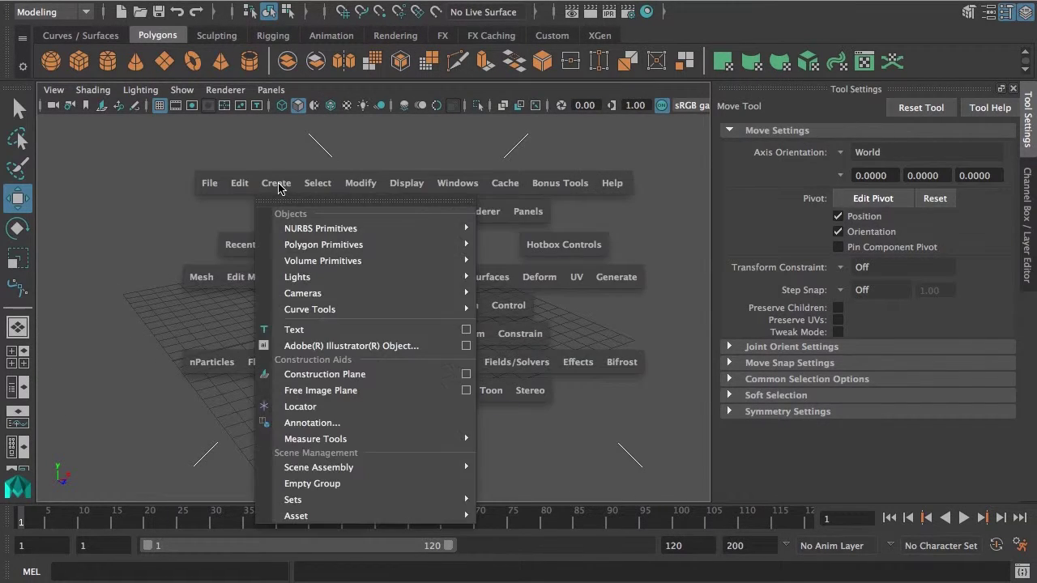
{"action": "mouse_move", "coordinate": [321, 248]}
{"action": "mouse_move", "coordinate": [359, 233]}
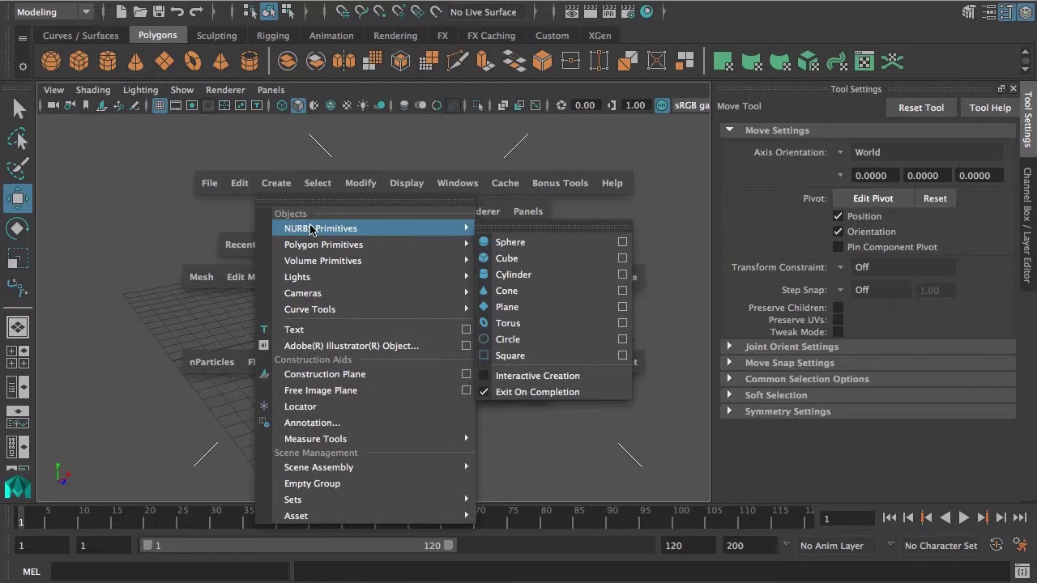
{"action": "left_click", "coordinate": [554, 326]}
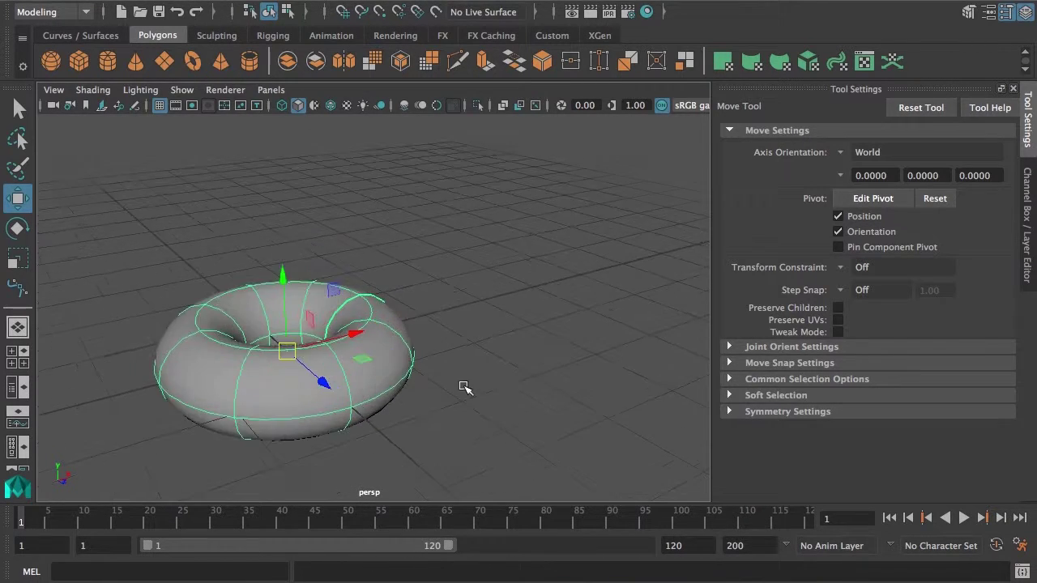
Step: Compare the torus at the rough, medium and smooth display levels, ending on smooth
{"action": "middle_click_drag", "start_coordinate": [464, 387], "coordinate": [526, 348], "text": "alt"}
{"action": "left_click_drag", "start_coordinate": [527, 349], "coordinate": [493, 356], "text": "alt"}
{"action": "right_click_drag", "start_coordinate": [493, 357], "coordinate": [539, 365], "text": "alt"}
{"action": "left_click_drag", "start_coordinate": [540, 365], "coordinate": [529, 370], "text": "alt"}
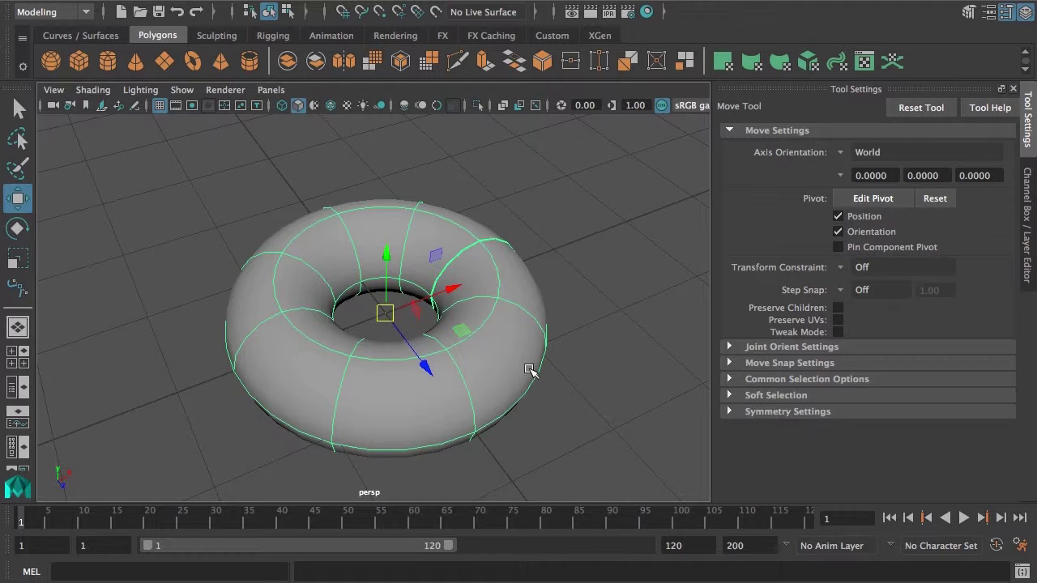
{"action": "key", "text": "1"}
{"action": "key", "text": "2"}
{"action": "key", "text": "3"}
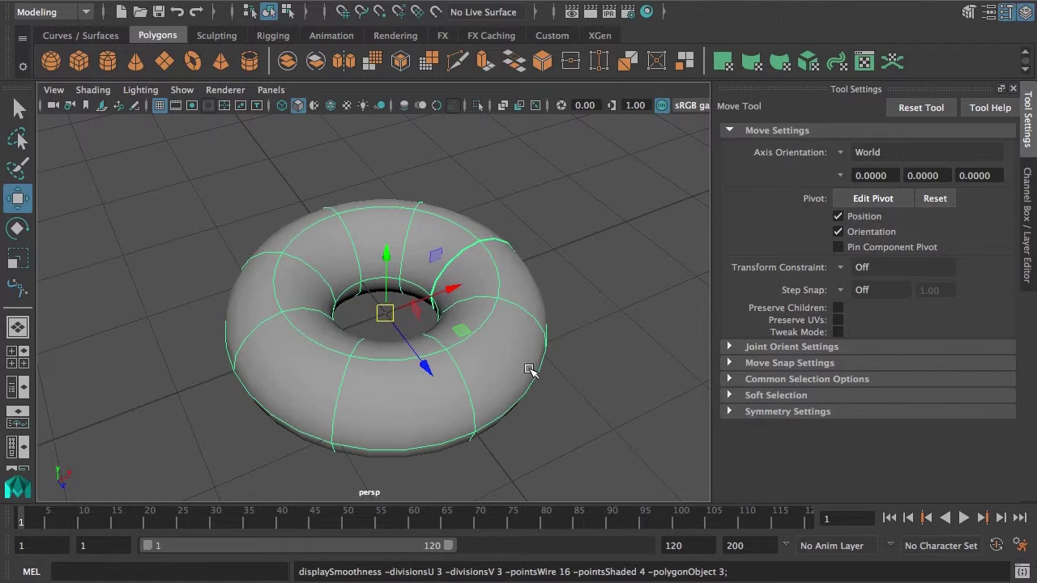
{"action": "key", "text": "1"}
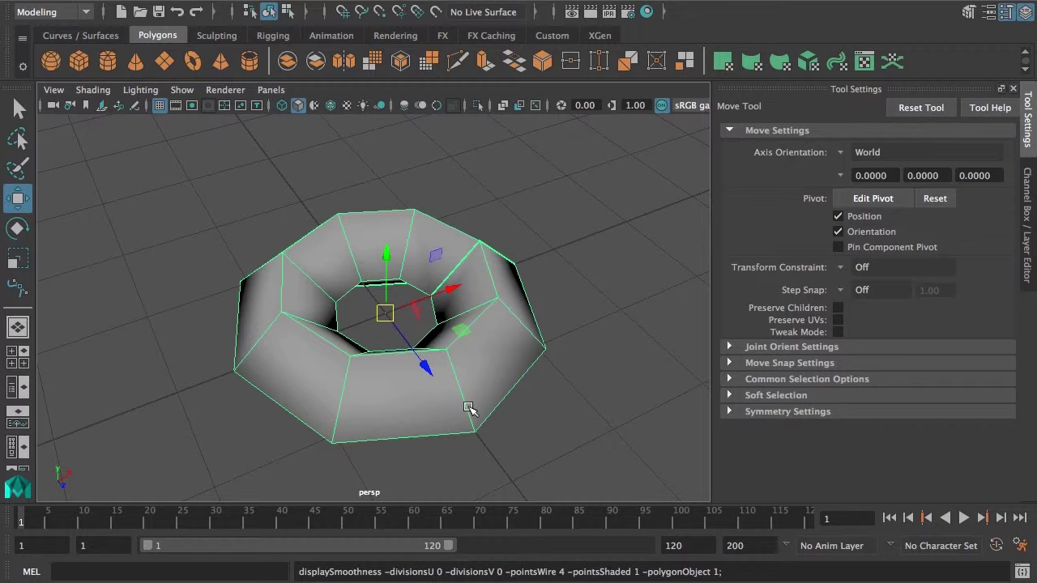
{"action": "left_click_drag", "start_coordinate": [468, 407], "coordinate": [484, 308], "text": "alt"}
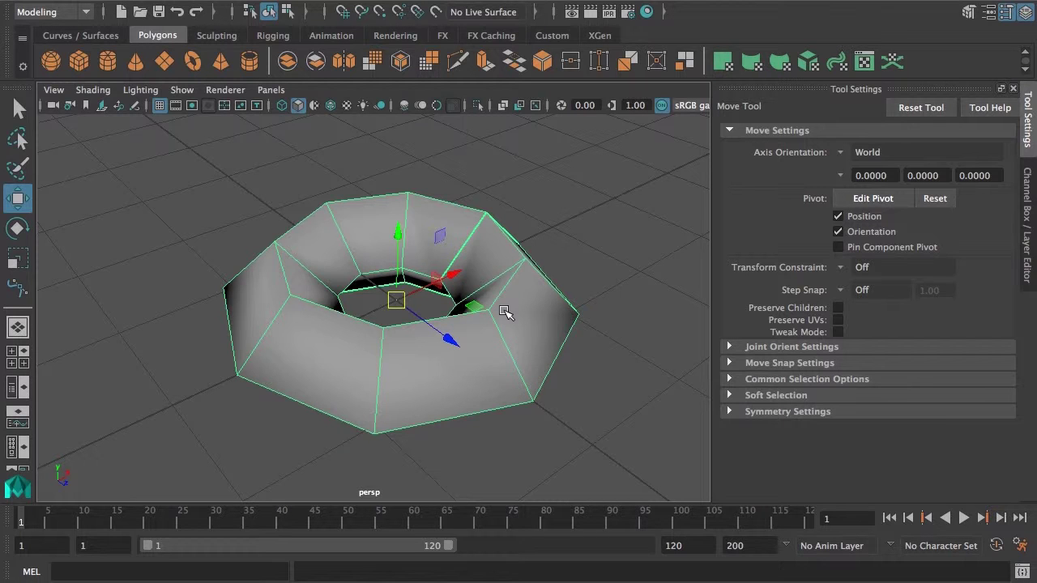
{"action": "key", "text": "2"}
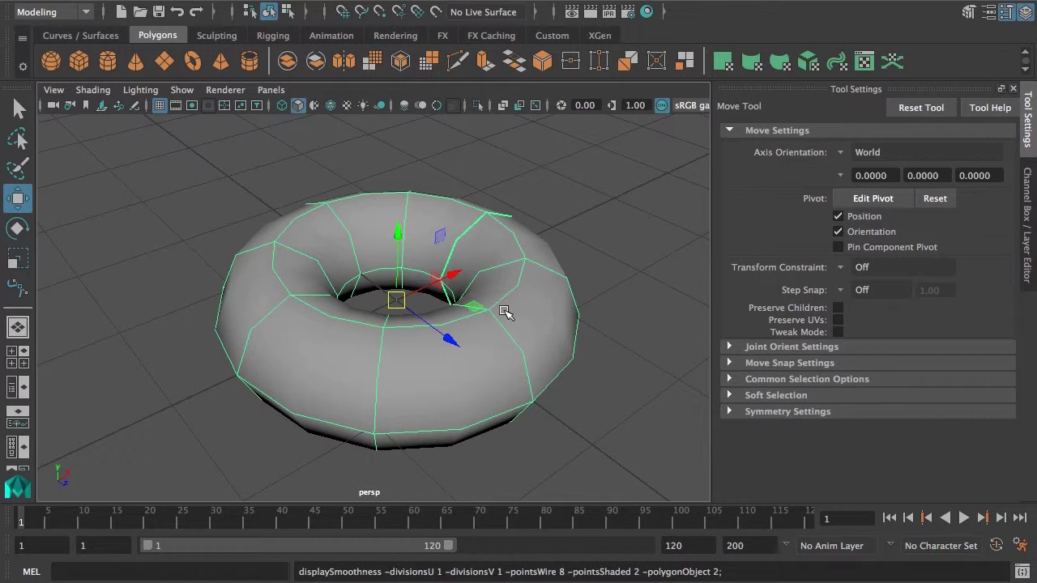
{"action": "key", "text": "3"}
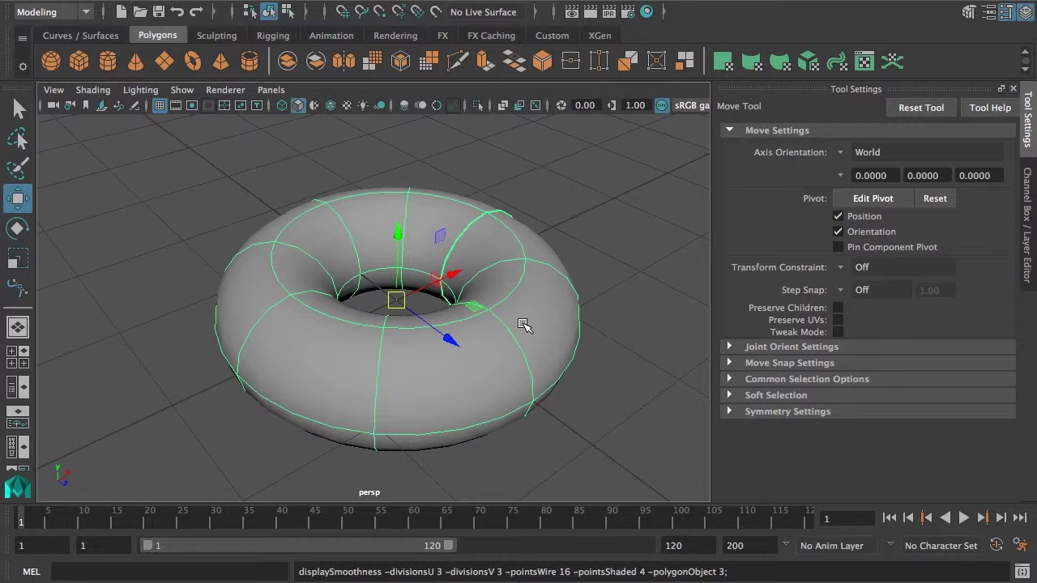
Step: Show the torus's channel attributes and examine its surface and isoparms from several angles and distances
{"action": "left_click_drag", "start_coordinate": [524, 325], "coordinate": [432, 347], "text": "alt"}
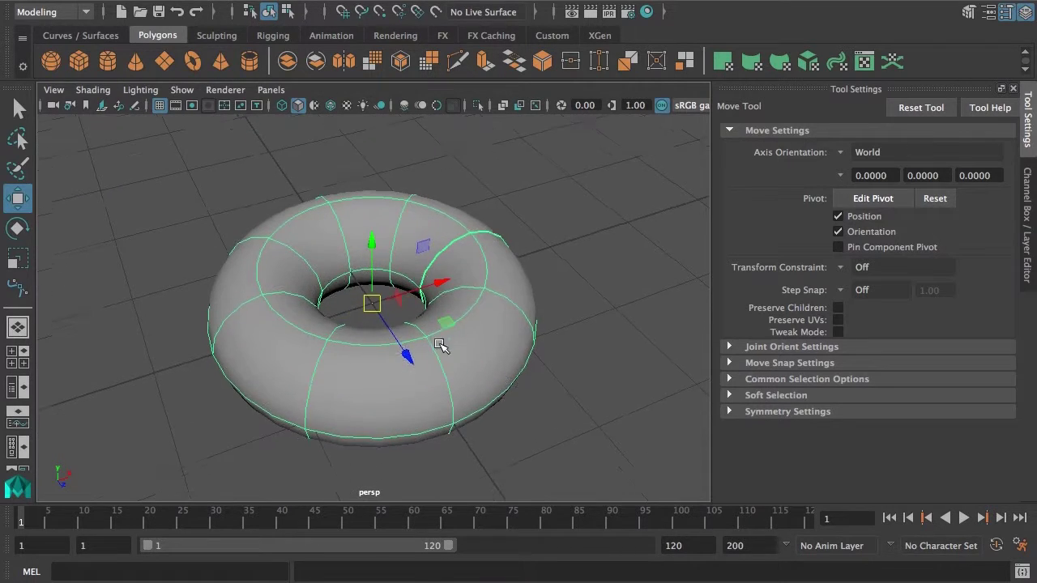
{"action": "right_click_drag", "start_coordinate": [380, 366], "coordinate": [464, 217], "text": "alt"}
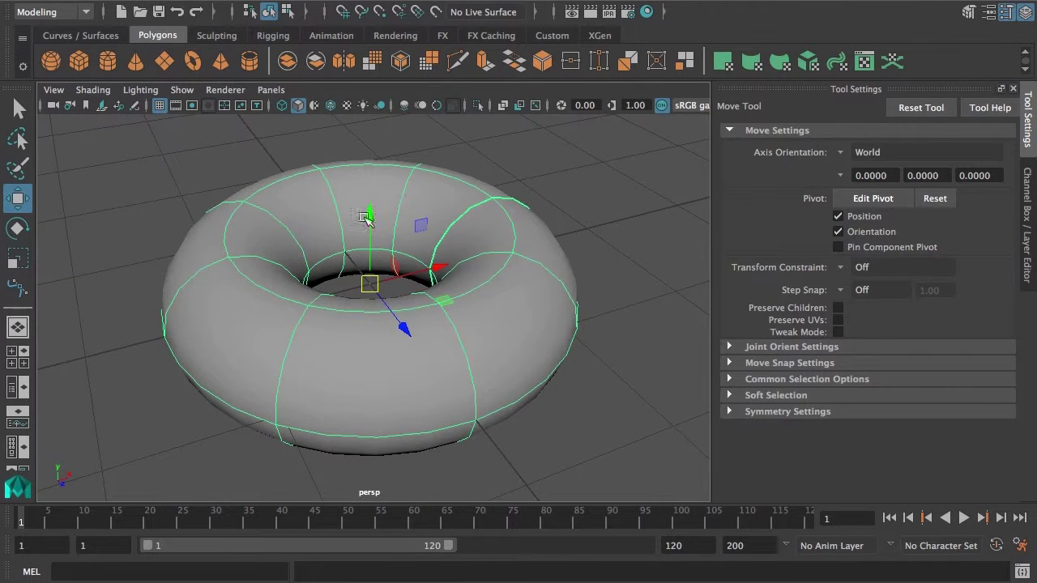
{"action": "left_click_drag", "start_coordinate": [509, 320], "coordinate": [544, 324], "text": "alt"}
{"action": "left_click", "coordinate": [1030, 226]}
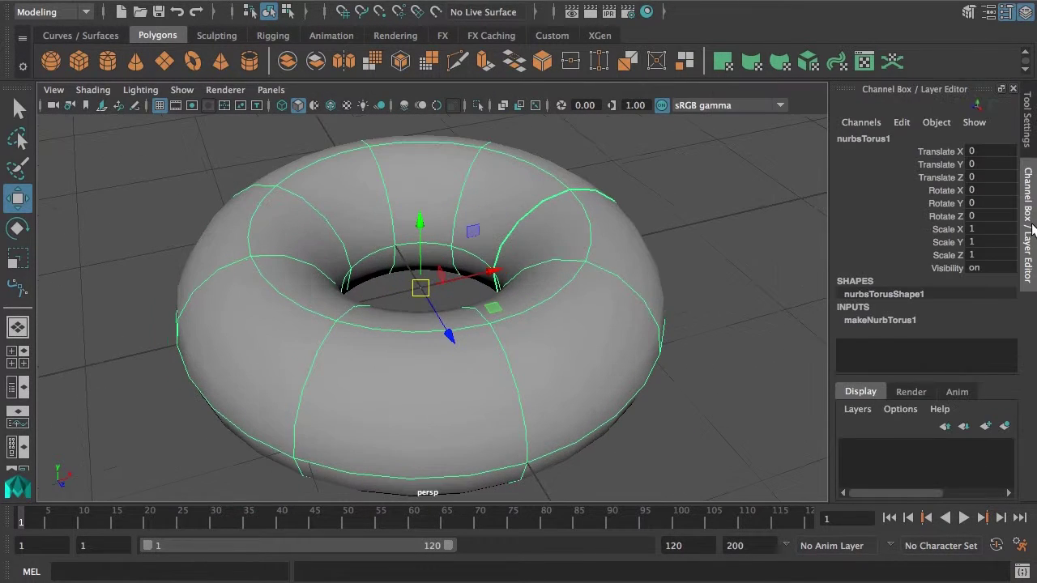
{"action": "right_click_drag", "start_coordinate": [575, 359], "coordinate": [546, 342], "text": "alt"}
{"action": "left_click_drag", "start_coordinate": [546, 343], "coordinate": [534, 308], "text": "alt"}
{"action": "right_click_drag", "start_coordinate": [533, 310], "coordinate": [565, 305], "text": "alt"}
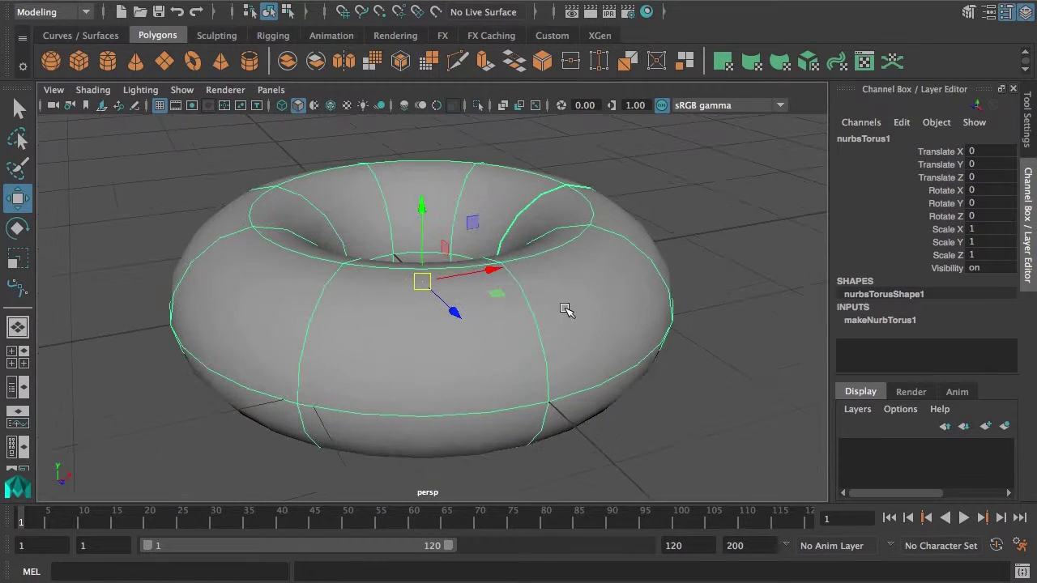
{"action": "middle_click_drag", "start_coordinate": [564, 305], "coordinate": [552, 324], "text": "alt"}
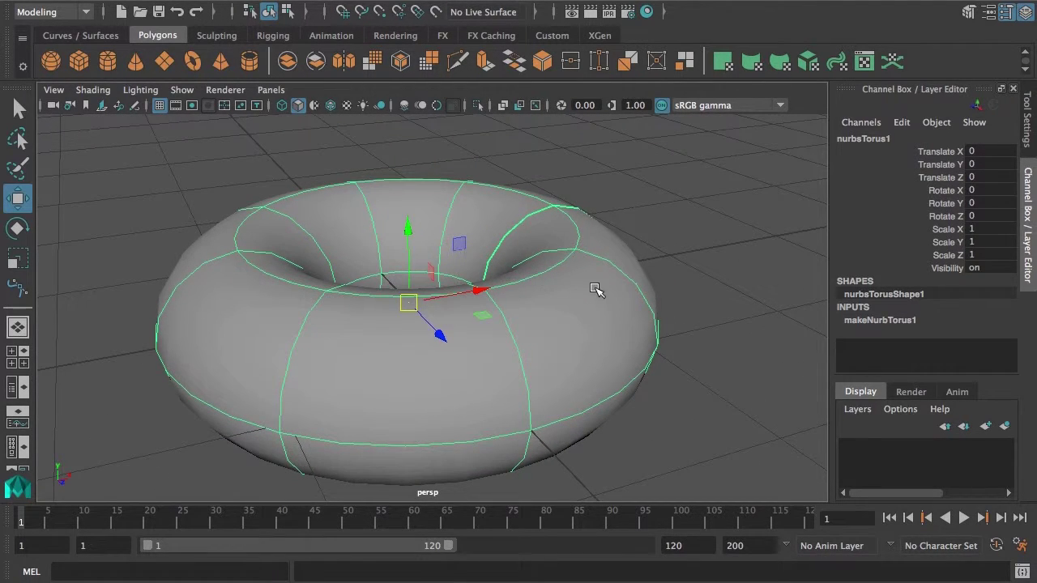
{"action": "mouse_move", "coordinate": [597, 290]}
{"action": "left_mouse_down", "text": "alt"}
{"action": "mouse_move", "coordinate": [589, 287]}
{"action": "mouse_move", "coordinate": [593, 297]}
{"action": "left_mouse_up", "text": "alt"}
{"action": "right_click_drag", "start_coordinate": [584, 294], "coordinate": [626, 316], "text": "alt"}
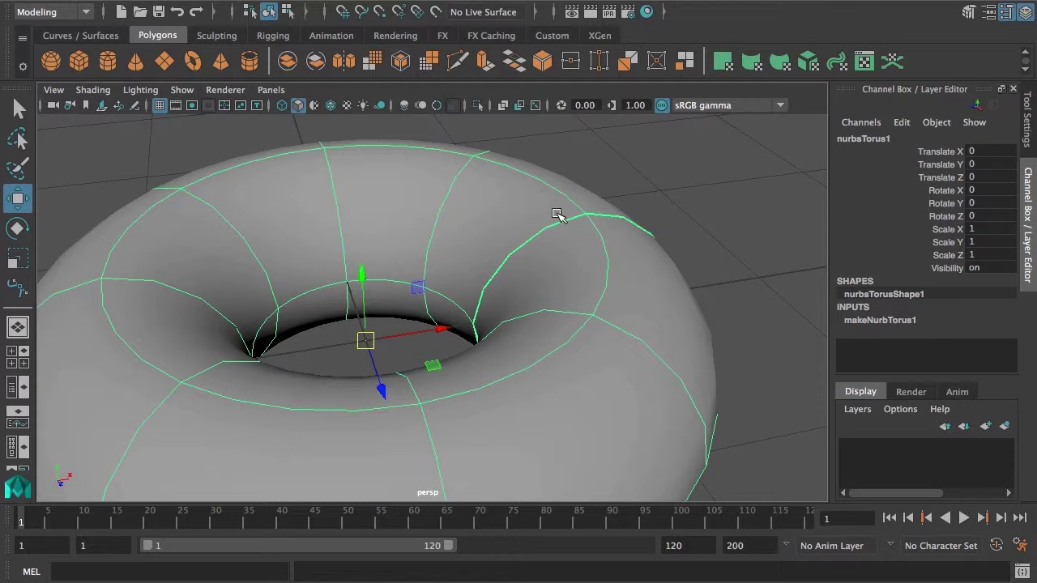
{"action": "right_click_drag", "start_coordinate": [624, 266], "coordinate": [565, 275], "text": "alt"}
{"action": "left_click_drag", "start_coordinate": [564, 276], "coordinate": [564, 271], "text": "alt"}
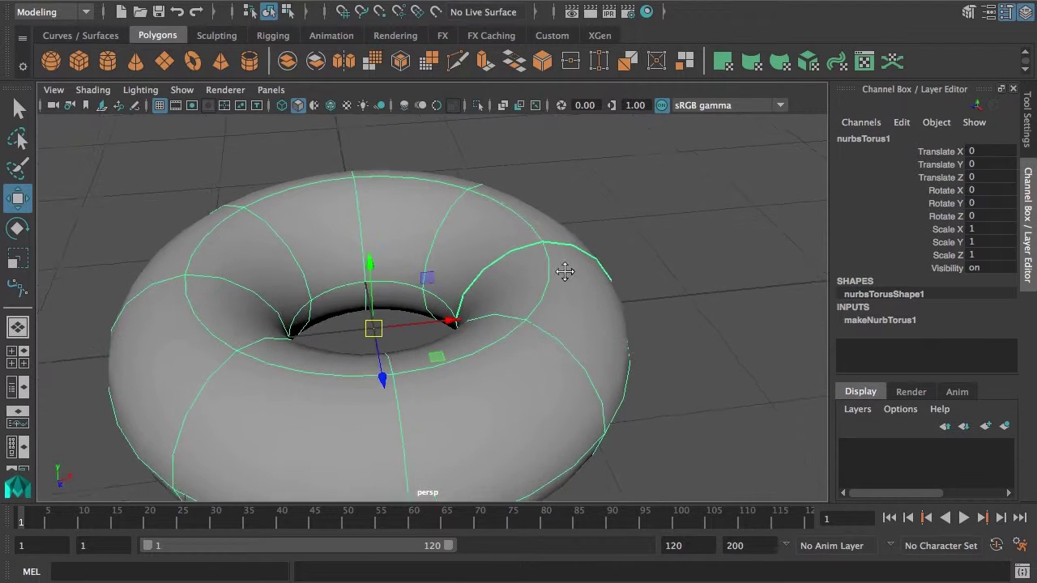
{"action": "right_click_drag", "start_coordinate": [565, 270], "coordinate": [512, 301], "text": "alt"}
{"action": "left_click_drag", "start_coordinate": [512, 301], "coordinate": [580, 309], "text": "alt"}
{"action": "right_click_drag", "start_coordinate": [579, 309], "coordinate": [559, 318], "text": "alt"}
{"action": "middle_click_drag", "start_coordinate": [536, 321], "coordinate": [525, 289], "text": "alt"}
{"action": "right_click_drag", "start_coordinate": [525, 289], "coordinate": [595, 307], "text": "alt"}
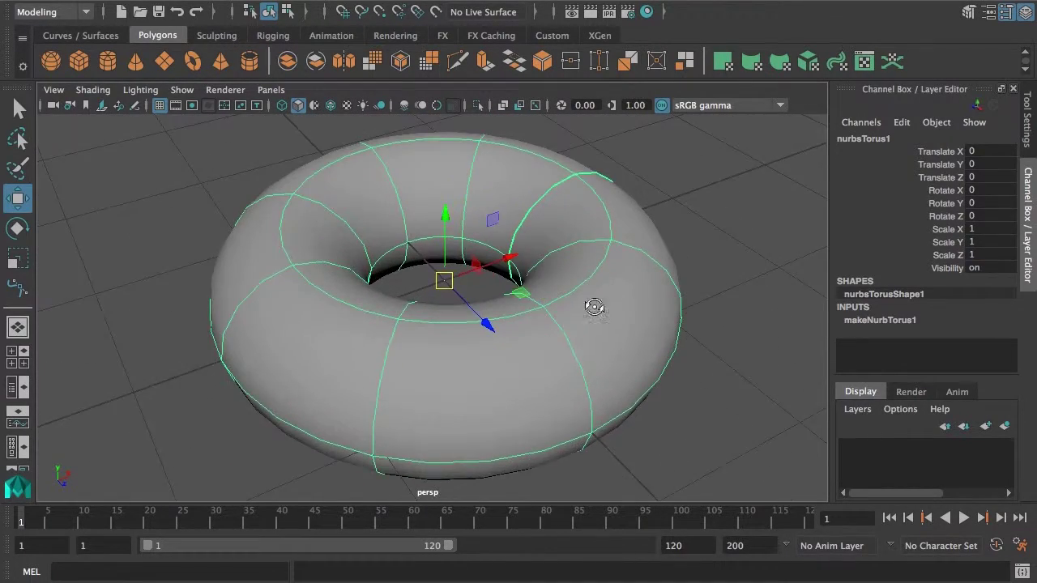
{"action": "left_click_drag", "start_coordinate": [595, 307], "coordinate": [599, 314], "text": "alt"}
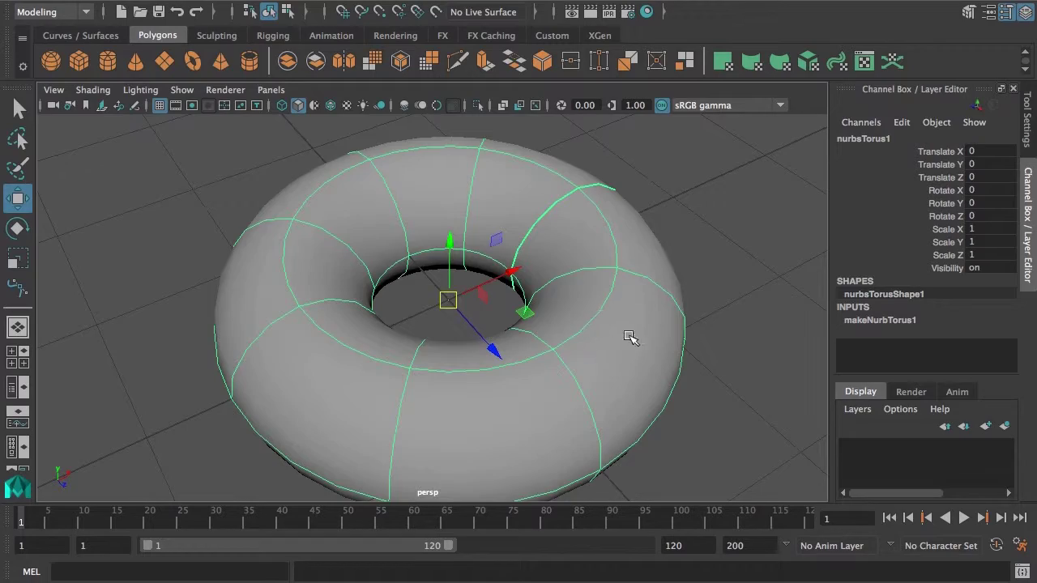
{"action": "right_click_drag", "start_coordinate": [629, 337], "coordinate": [602, 331], "text": "alt"}
{"action": "left_click_drag", "start_coordinate": [602, 332], "coordinate": [636, 323], "text": "alt"}
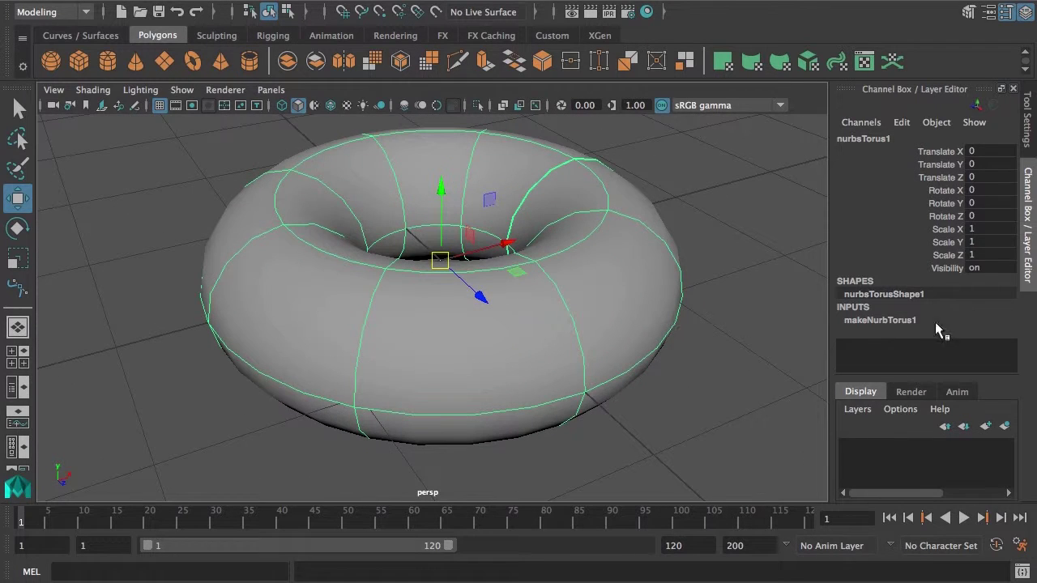
Step: Expand the torus's makeNurbTorus1 input attributes and reduce End Sweep to about 258
{"action": "left_click", "coordinate": [883, 320]}
{"action": "scroll", "coordinate": [1017, 239], "scroll_direction": "down", "scroll_amount": 3}
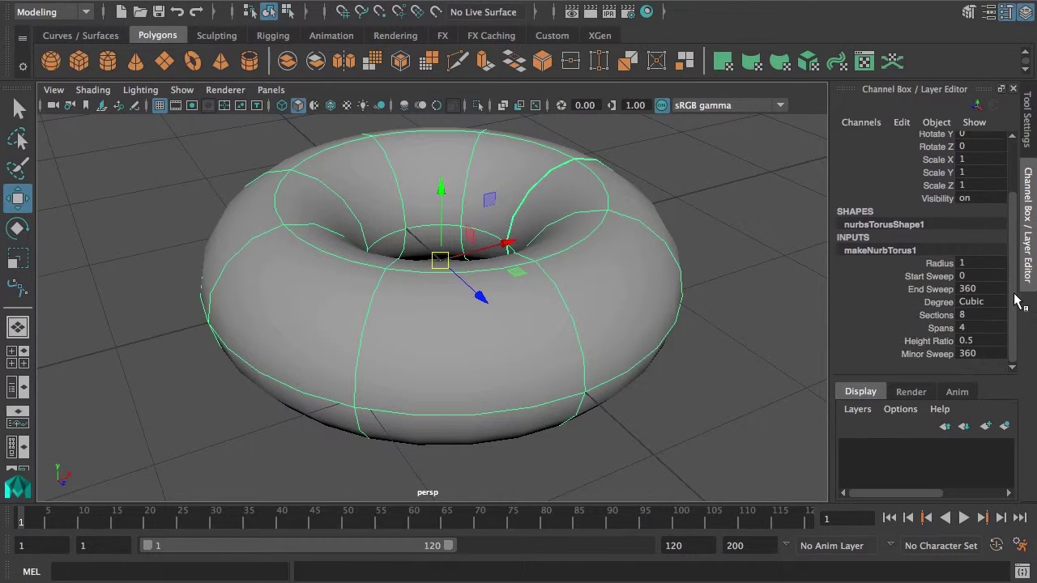
{"action": "left_click_drag", "start_coordinate": [629, 300], "coordinate": [590, 322], "text": "alt"}
{"action": "left_click", "coordinate": [940, 289]}
{"action": "middle_click_drag", "start_coordinate": [799, 343], "coordinate": [717, 365]}
{"action": "left_click_drag", "start_coordinate": [717, 365], "coordinate": [632, 380], "text": "alt"}
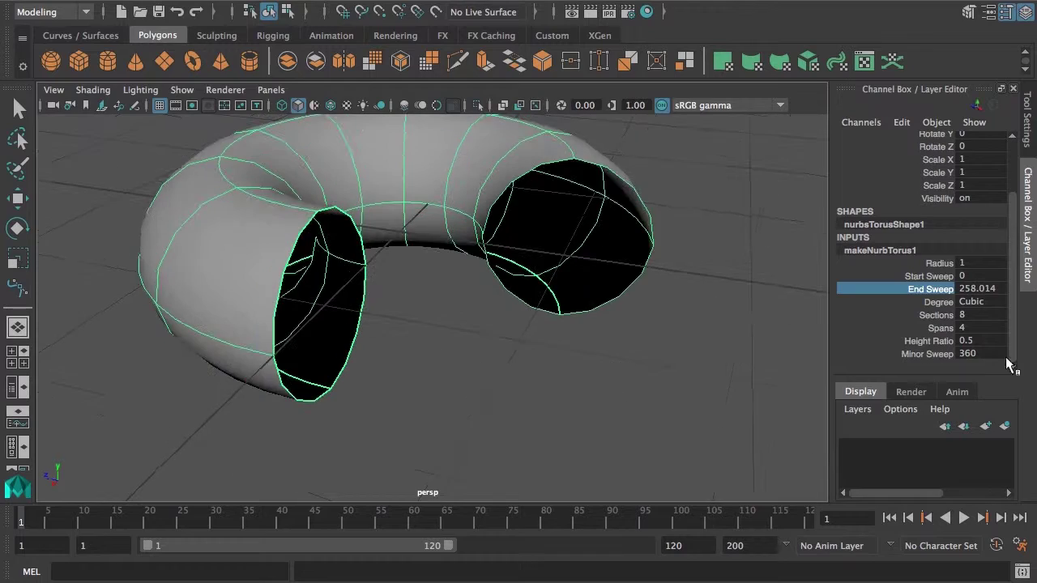
Step: Reduce the torus's Minor Sweep to about 156 and its End Sweep to about 127.4
{"action": "left_click", "coordinate": [940, 354]}
{"action": "middle_click_drag", "start_coordinate": [705, 343], "coordinate": [561, 364]}
{"action": "left_click_drag", "start_coordinate": [525, 336], "coordinate": [719, 308], "text": "alt"}
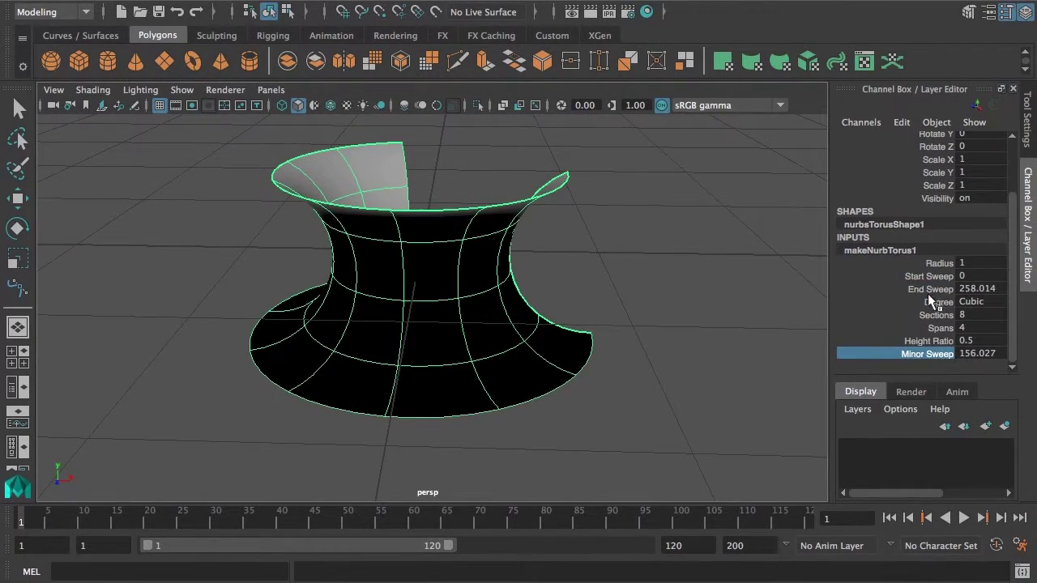
{"action": "left_click", "coordinate": [937, 291]}
{"action": "middle_click_drag", "start_coordinate": [623, 316], "coordinate": [524, 327]}
{"action": "left_click_drag", "start_coordinate": [524, 326], "coordinate": [388, 211], "text": "alt"}
{"action": "left_click_drag", "start_coordinate": [454, 244], "coordinate": [523, 202], "text": "alt"}
{"action": "left_click_drag", "start_coordinate": [550, 406], "coordinate": [328, 367], "text": "alt"}
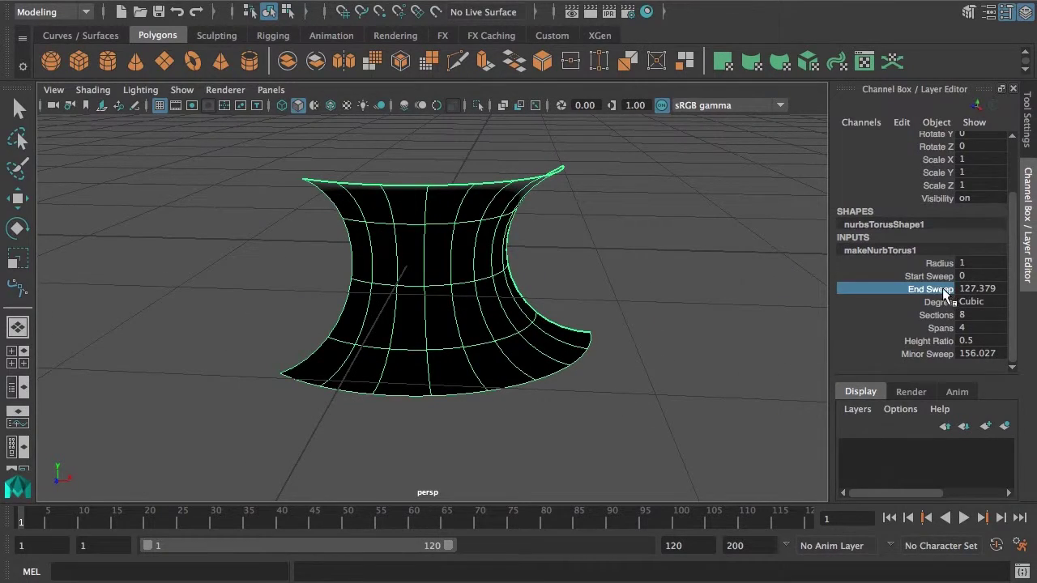
Step: Restore the torus's End Sweep and Minor Sweep to 360
{"action": "middle_click_drag", "start_coordinate": [671, 343], "coordinate": [837, 355]}
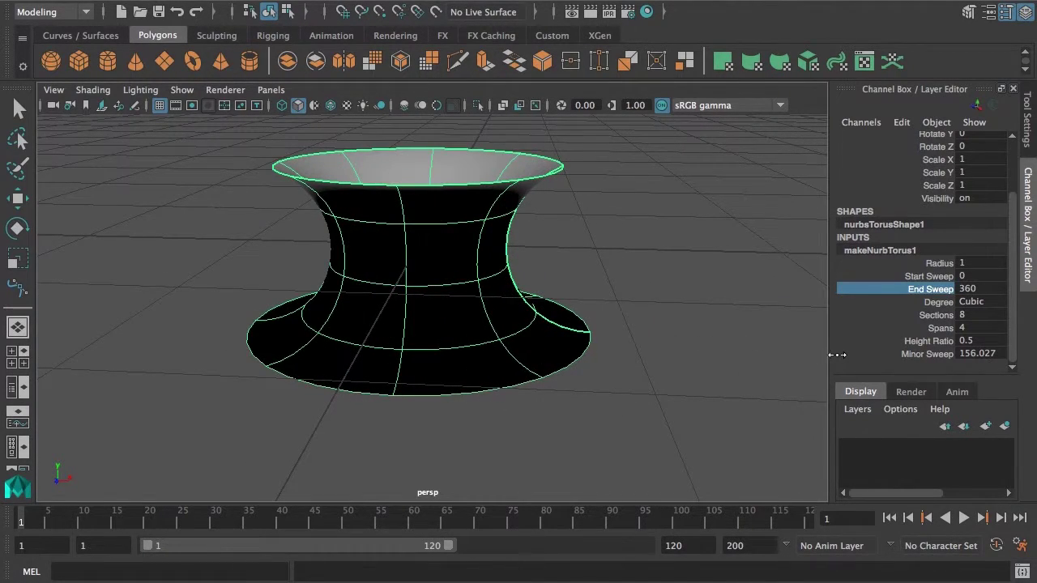
{"action": "left_click", "coordinate": [928, 354]}
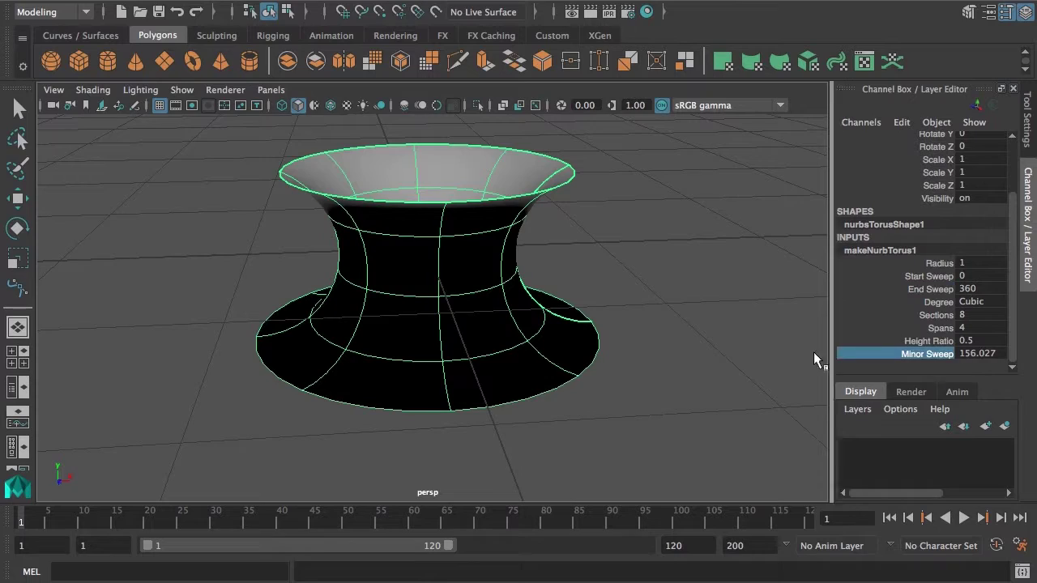
{"action": "middle_click_drag", "start_coordinate": [672, 306], "coordinate": [844, 385]}
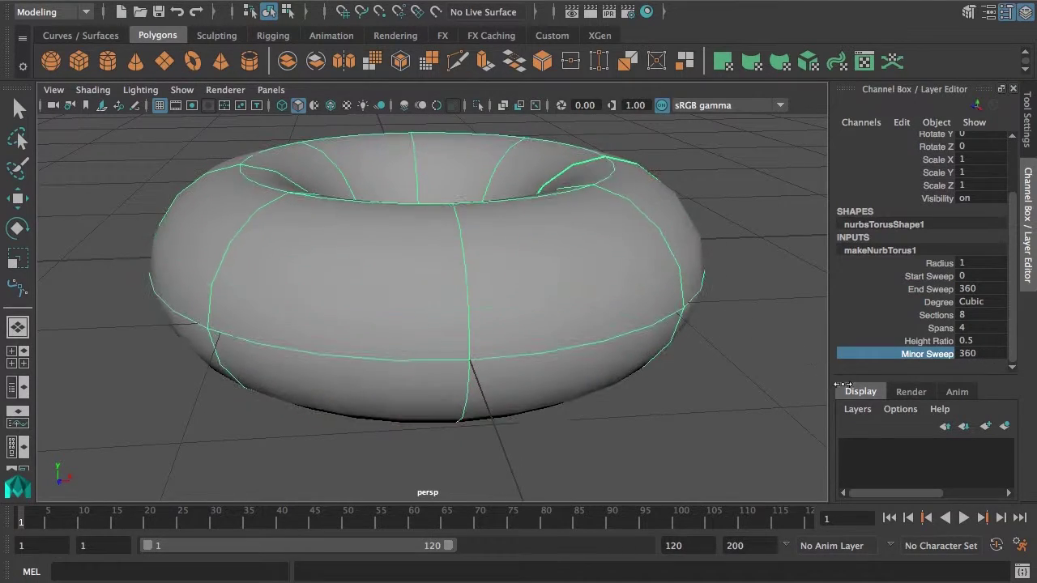
{"action": "left_click_drag", "start_coordinate": [582, 312], "coordinate": [603, 389], "text": "alt"}
{"action": "left_click_drag", "start_coordinate": [567, 328], "coordinate": [597, 284], "text": "alt"}
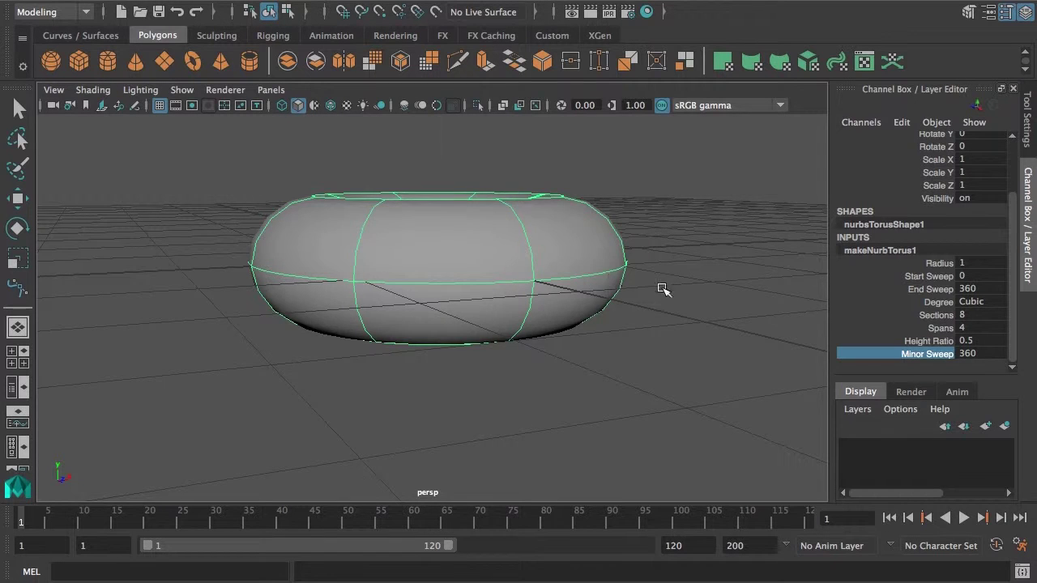
{"action": "left_click_drag", "start_coordinate": [663, 289], "coordinate": [1015, 328], "text": "alt"}
Step: Reduce the torus's End Sweep to about 305 and change its Degree to Linear
{"action": "left_click", "coordinate": [936, 289]}
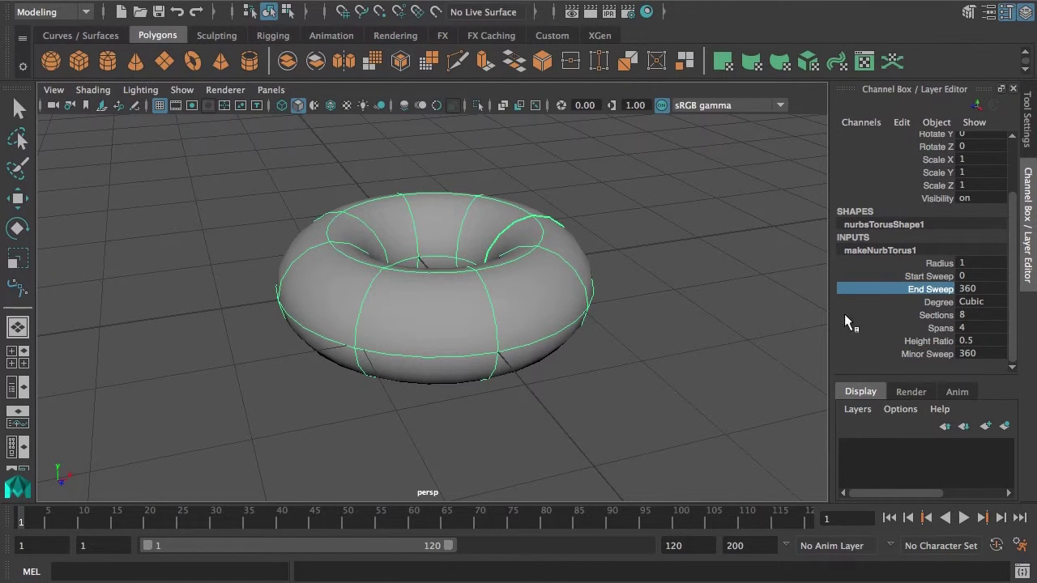
{"action": "middle_click_drag", "start_coordinate": [850, 323], "coordinate": [756, 324]}
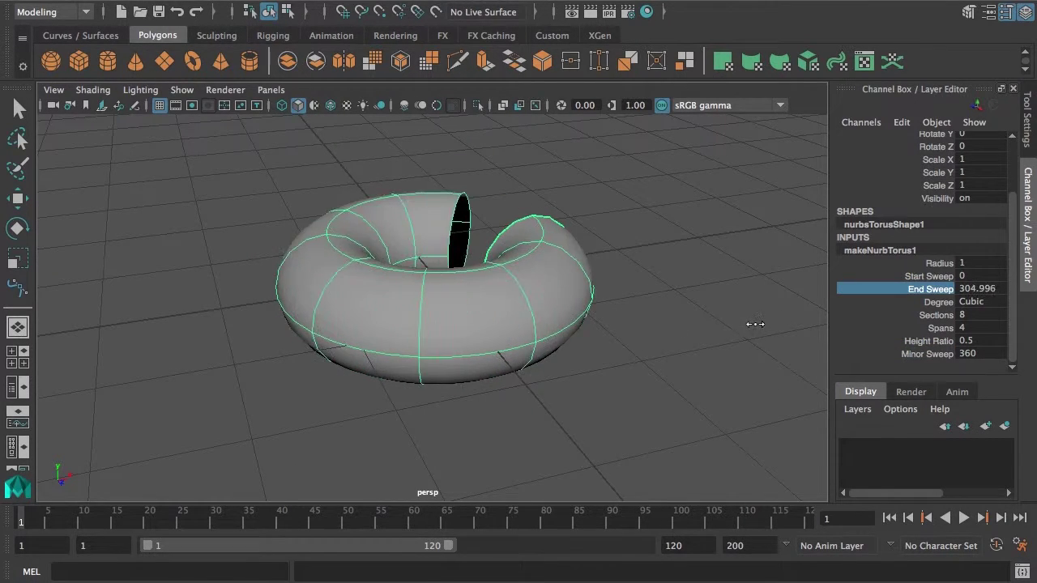
{"action": "left_click", "coordinate": [972, 302]}
{"action": "left_click", "coordinate": [993, 316]}
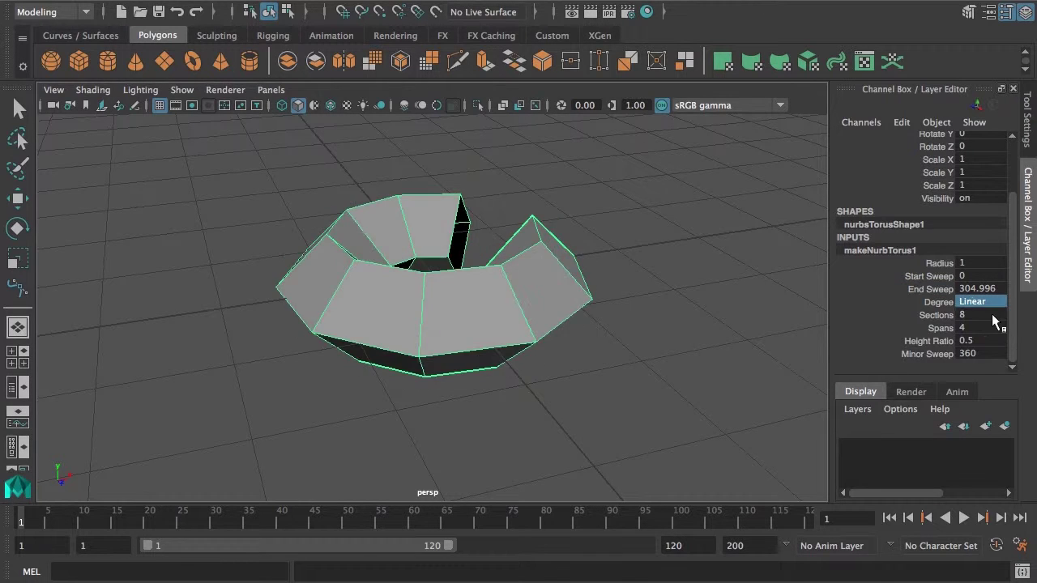
{"action": "left_click_drag", "start_coordinate": [590, 323], "coordinate": [534, 328], "text": "alt"}
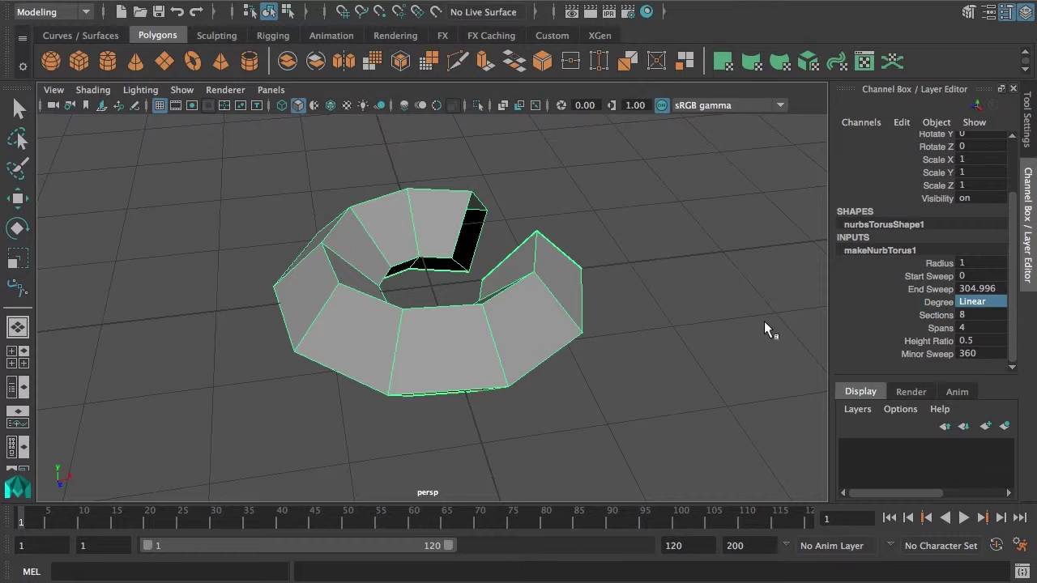
Step: Compare display smoothness levels 1, 2 and 3 on the linear torus, ending on the smoothest level
{"action": "left_click_drag", "start_coordinate": [603, 337], "coordinate": [568, 336], "text": "alt"}
{"action": "key", "text": "3"}
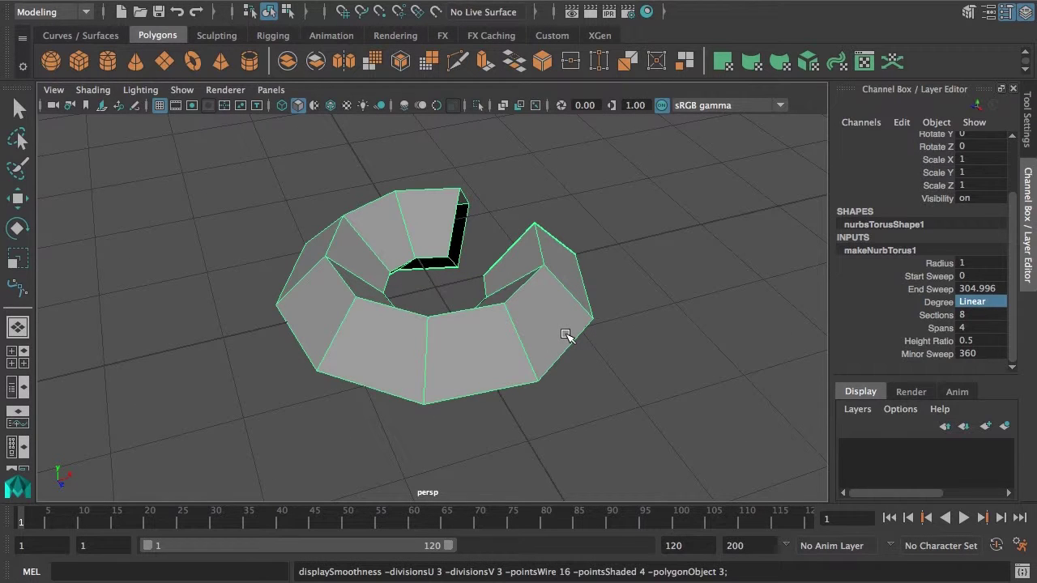
{"action": "key", "text": "2"}
{"action": "key", "text": "3"}
{"action": "key", "text": "1"}
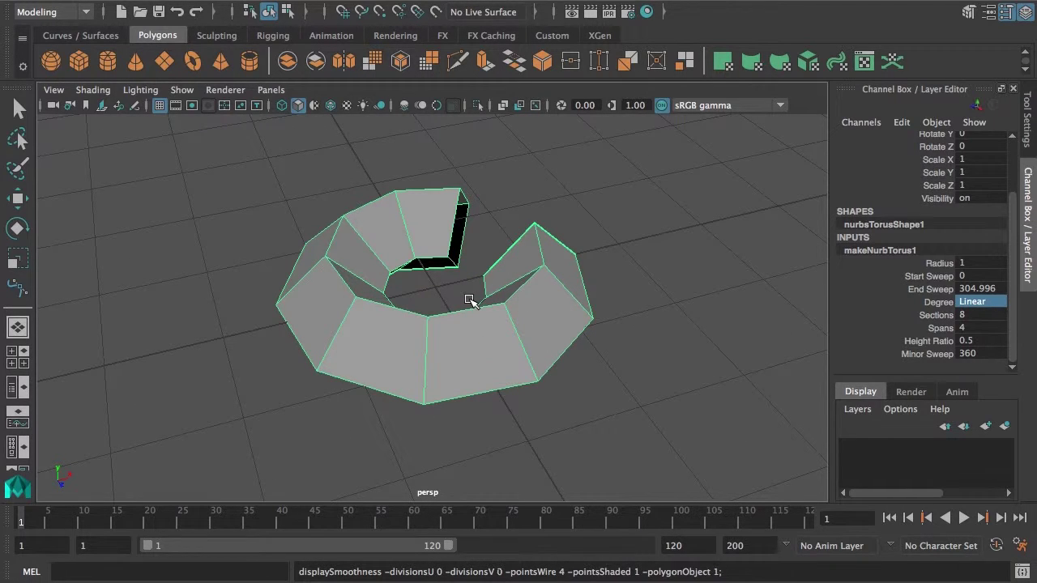
{"action": "key", "text": "3"}
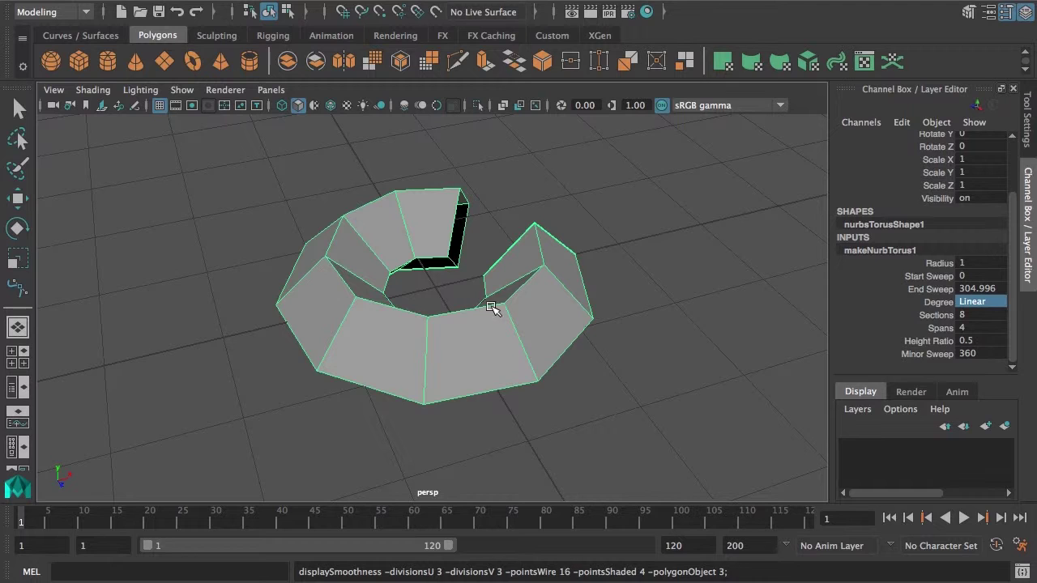
Step: Change the torus's Degree to Cubic, leave Minor Sweep unedited, and activate the Move tool at the highest display smoothness
{"action": "left_click", "coordinate": [1002, 304]}
{"action": "left_click", "coordinate": [989, 330]}
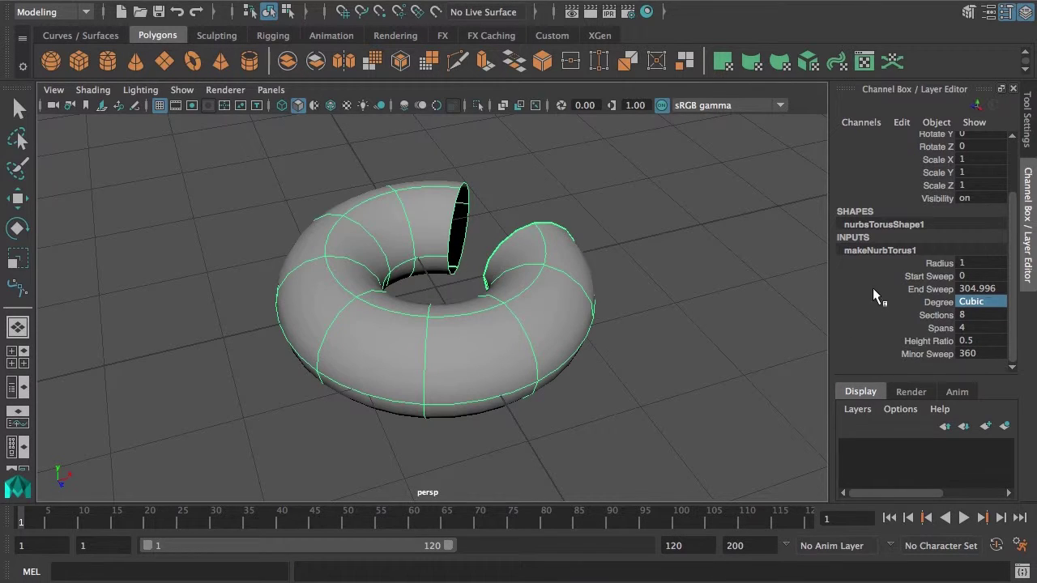
{"action": "type", "text": "33"}
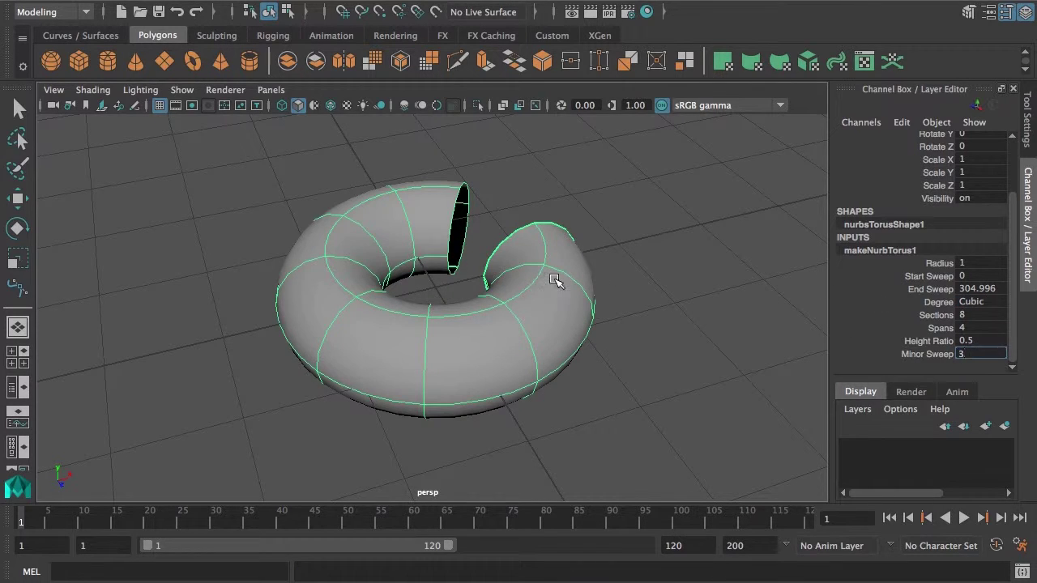
{"action": "key", "text": "Escape"}
{"action": "key", "text": "w"}
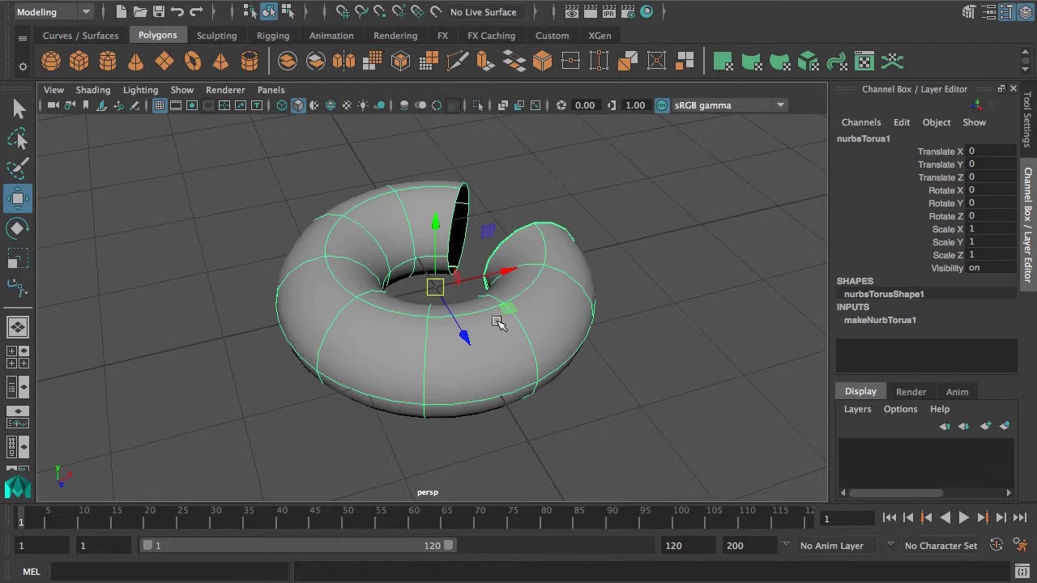
{"action": "key", "text": "3"}
Step: Switch the torus to Control Vertex editing
{"action": "left_click_drag", "start_coordinate": [548, 338], "coordinate": [467, 234], "text": "alt"}
{"action": "right_click", "coordinate": [467, 234]}
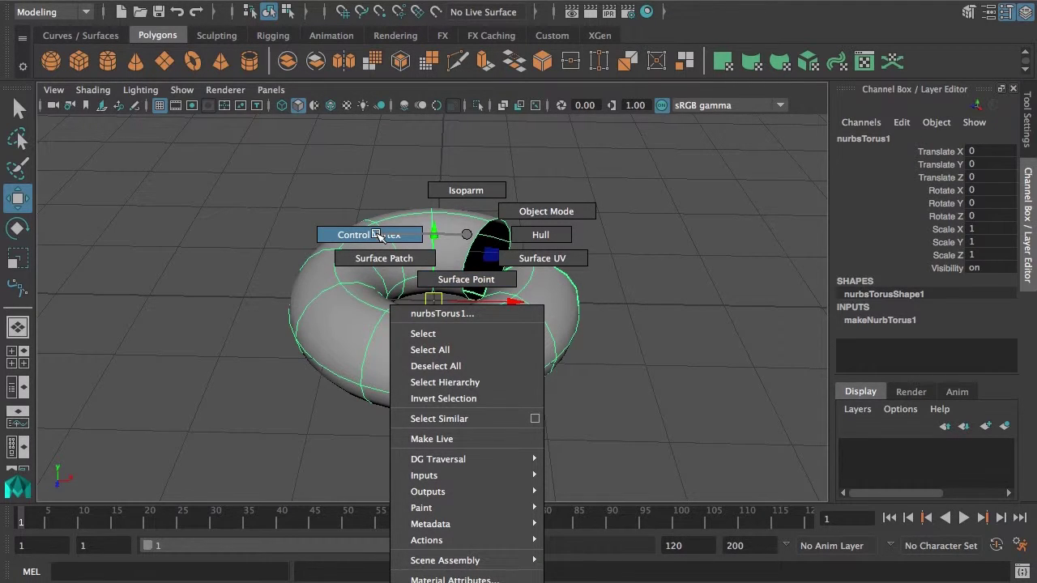
{"action": "left_click", "coordinate": [398, 234]}
Step: Move the control vertices on the torus's outer side inward along X, and pull a second group of control vertices outward
{"action": "left_click_drag", "start_coordinate": [549, 329], "coordinate": [328, 306], "text": "alt"}
{"action": "left_click_drag", "start_coordinate": [246, 275], "coordinate": [322, 329]}
{"action": "left_click_drag", "start_coordinate": [414, 334], "coordinate": [320, 286], "text": "alt"}
{"action": "left_click_drag", "start_coordinate": [247, 199], "coordinate": [351, 334]}
{"action": "left_click_drag", "start_coordinate": [351, 335], "coordinate": [303, 315], "text": "alt"}
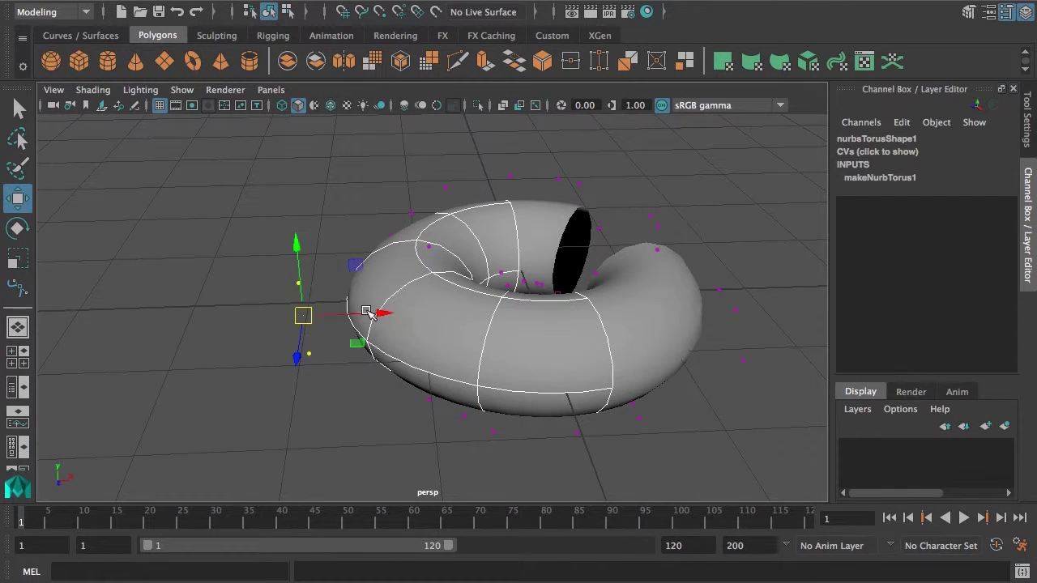
{"action": "mouse_move", "coordinate": [368, 315]}
{"action": "left_mouse_down"}
{"action": "mouse_move", "coordinate": [490, 310]}
{"action": "mouse_move", "coordinate": [368, 318]}
{"action": "left_mouse_up"}
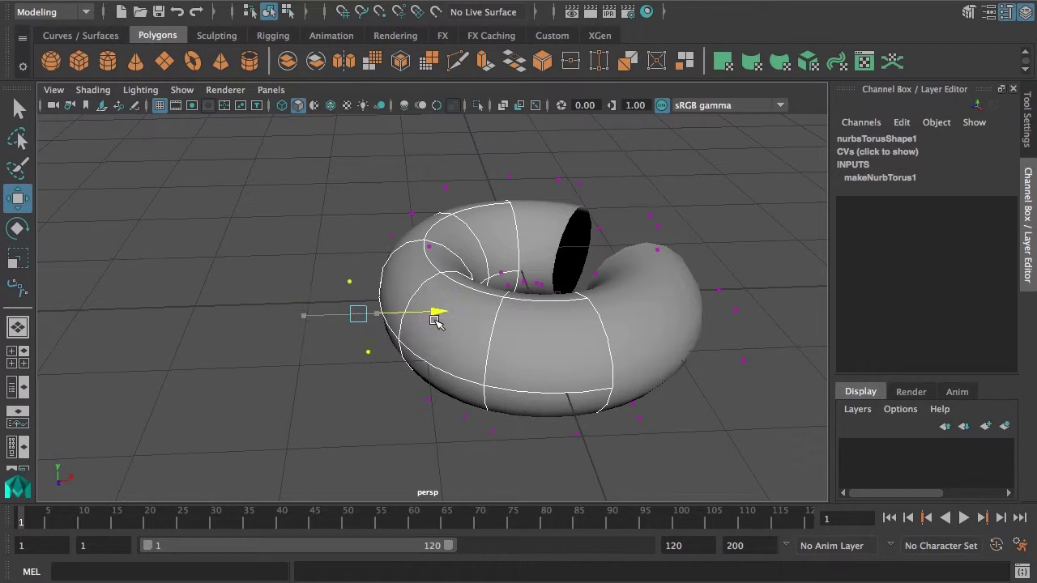
{"action": "left_click_drag", "start_coordinate": [336, 183], "coordinate": [503, 249]}
{"action": "left_click_drag", "start_coordinate": [452, 227], "coordinate": [373, 176]}
Step: Switch the torus to Hull editing and select the hull around one of its open ends
{"action": "left_click_drag", "start_coordinate": [713, 303], "coordinate": [461, 314], "text": "alt"}
{"action": "right_click_drag", "start_coordinate": [526, 285], "coordinate": [629, 289]}
{"action": "left_click_drag", "start_coordinate": [584, 332], "coordinate": [522, 357], "text": "alt"}
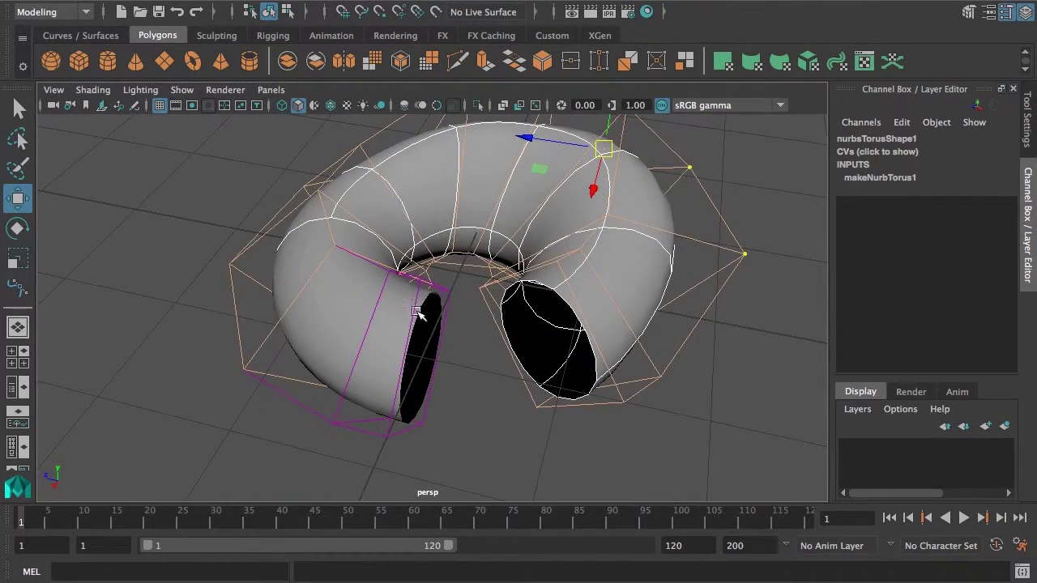
{"action": "left_click", "coordinate": [422, 310]}
{"action": "right_click_drag", "start_coordinate": [500, 341], "coordinate": [482, 343], "text": "alt"}
{"action": "left_click_drag", "start_coordinate": [482, 343], "coordinate": [450, 341], "text": "alt"}
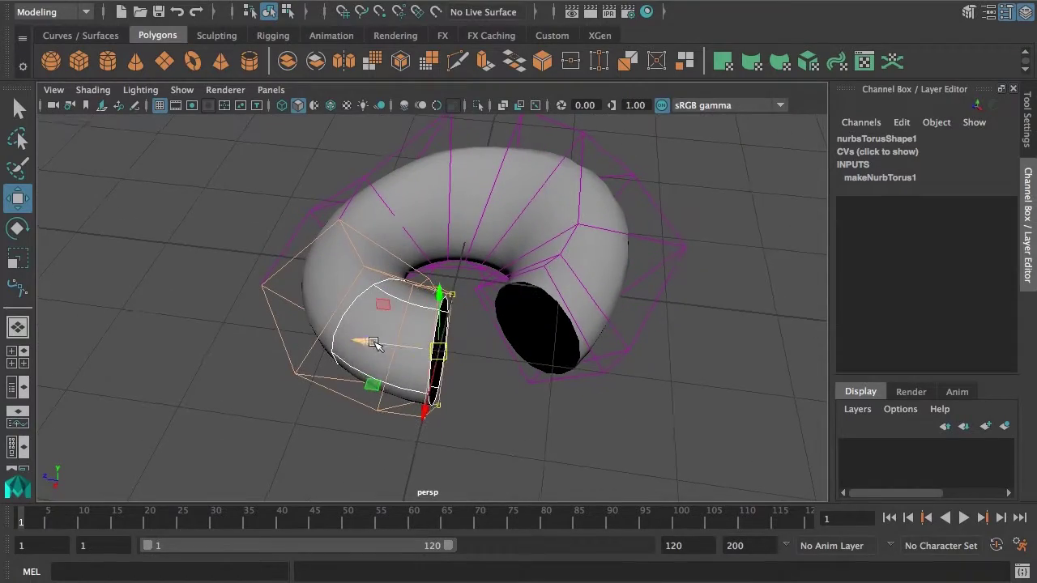
Step: Select the lengthwise hull running around the torus's outer side and scale it uniformly
{"action": "left_click", "coordinate": [572, 236], "text": "shift"}
{"action": "left_click_drag", "start_coordinate": [572, 235], "coordinate": [527, 225], "text": "alt"}
{"action": "left_click_drag", "start_coordinate": [350, 178], "coordinate": [504, 199], "text": "alt"}
{"action": "key", "text": "r"}
{"action": "left_click_drag", "start_coordinate": [504, 198], "coordinate": [562, 256], "text": "alt"}
{"action": "right_click_drag", "start_coordinate": [562, 256], "coordinate": [462, 279], "text": "alt"}
{"action": "left_click_drag", "start_coordinate": [721, 320], "coordinate": [663, 308], "text": "alt"}
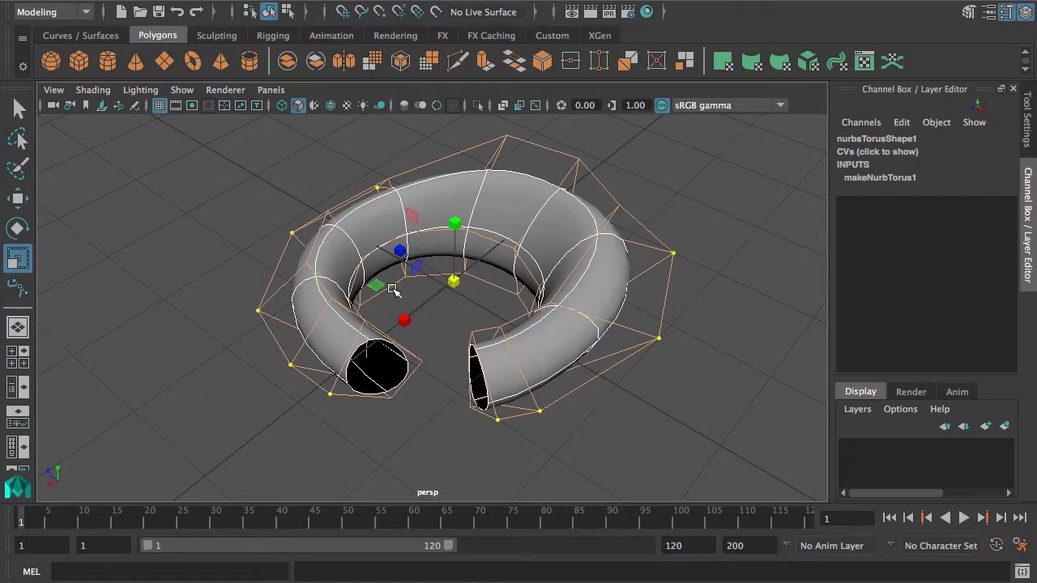
{"action": "left_click_drag", "start_coordinate": [453, 281], "coordinate": [538, 322]}
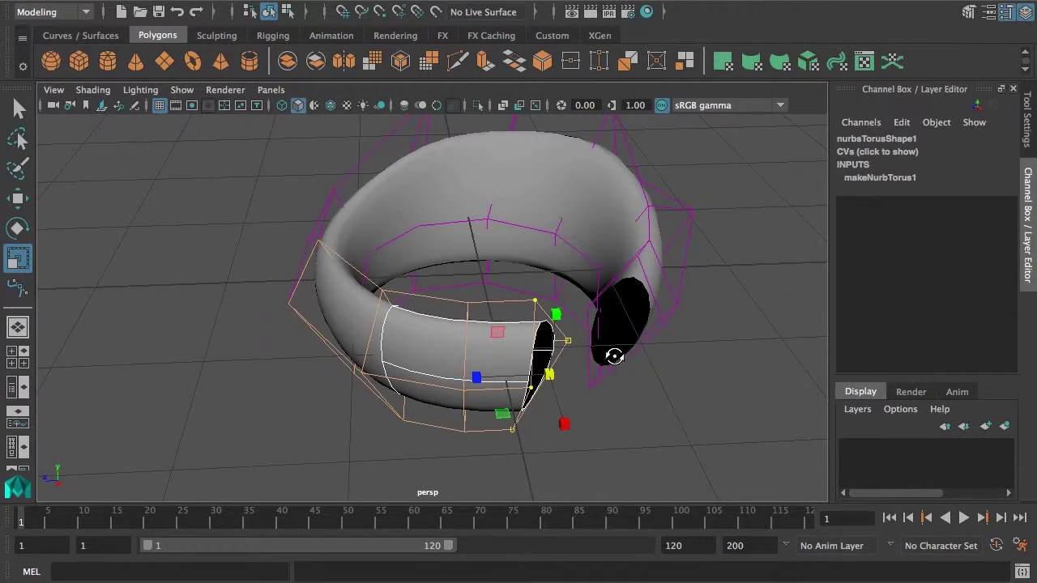
Step: Walk the selection from hull to hull around the torus, stopping at the second hull from the open end
{"action": "left_click_drag", "start_coordinate": [613, 352], "coordinate": [560, 369], "text": "alt"}
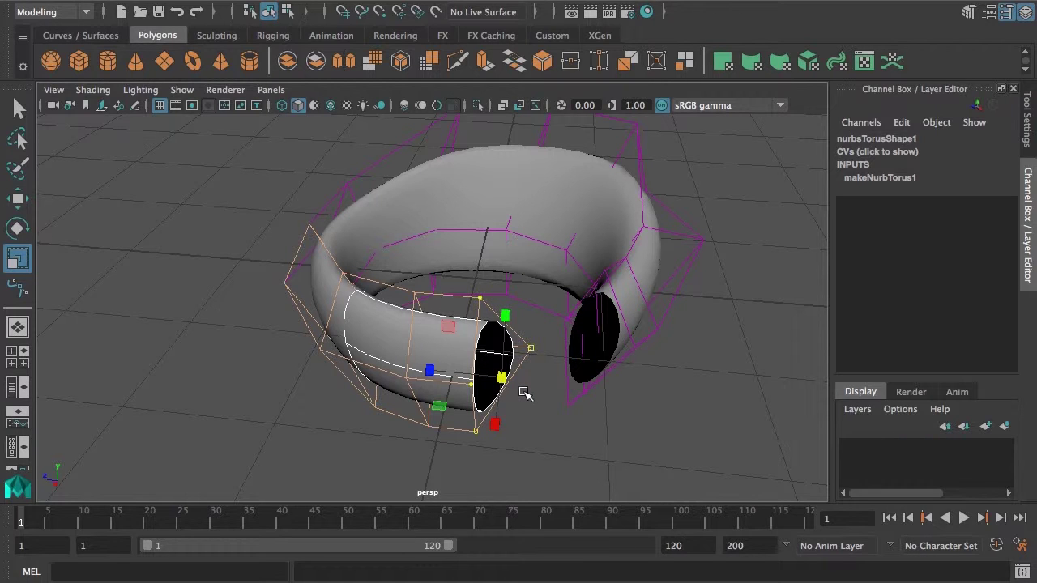
{"action": "left_click_drag", "start_coordinate": [495, 407], "coordinate": [575, 394], "text": "alt"}
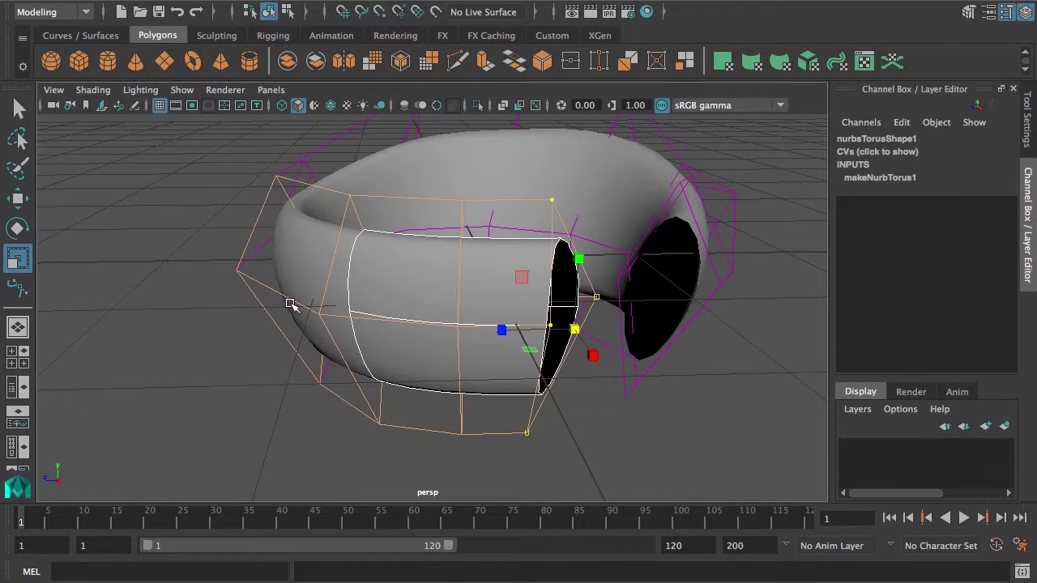
{"action": "left_click_drag", "start_coordinate": [585, 344], "coordinate": [583, 345]}
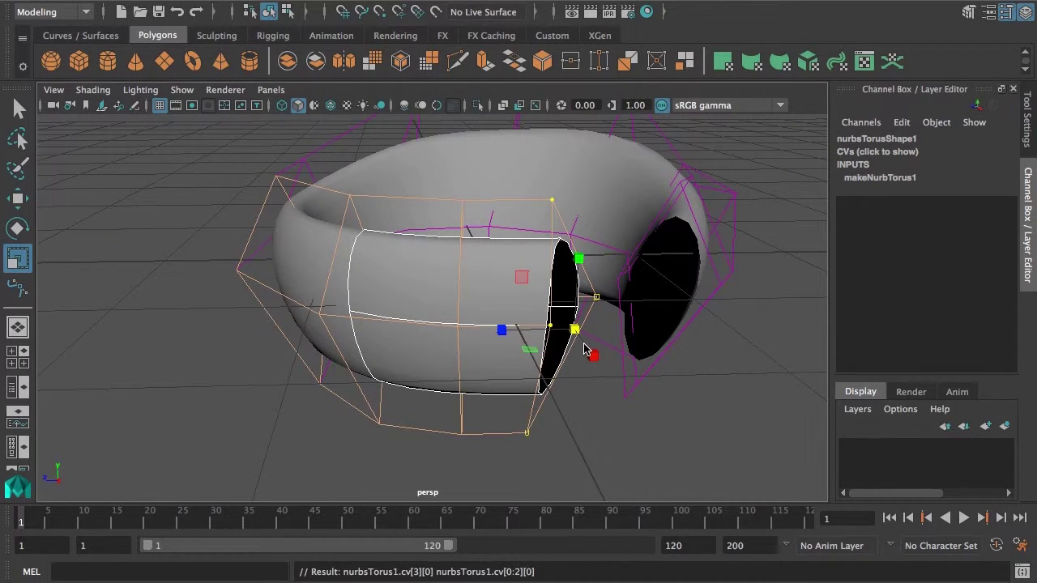
{"action": "key", "text": "Left"}
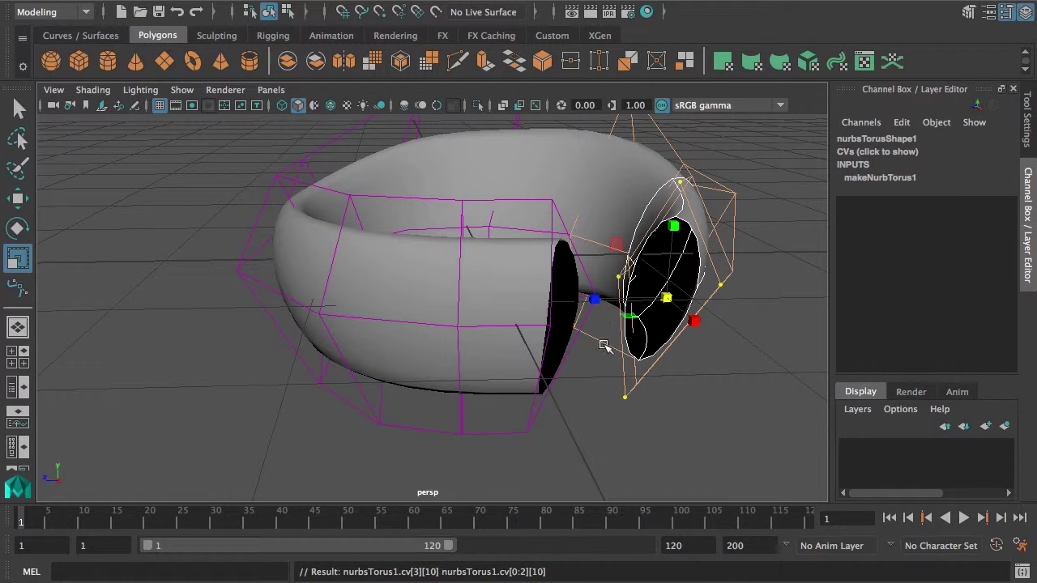
{"action": "key", "text": "Left"}
{"action": "key", "text": "Left"}
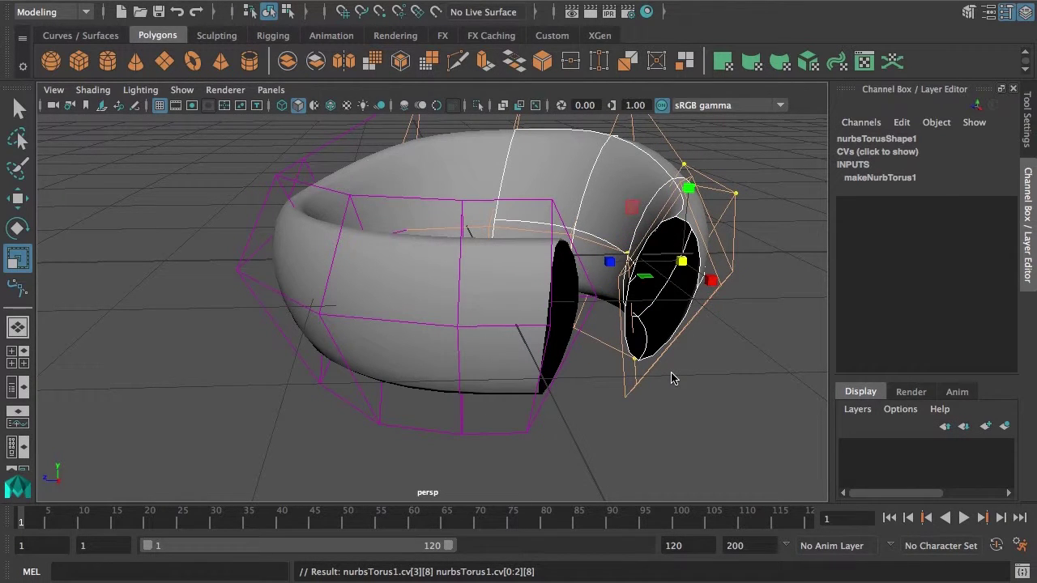
{"action": "mouse_move", "coordinate": [673, 374]}
{"action": "left_mouse_down", "text": "alt"}
{"action": "mouse_move", "coordinate": [648, 376]}
{"action": "mouse_move", "coordinate": [657, 388]}
{"action": "left_mouse_up", "text": "alt"}
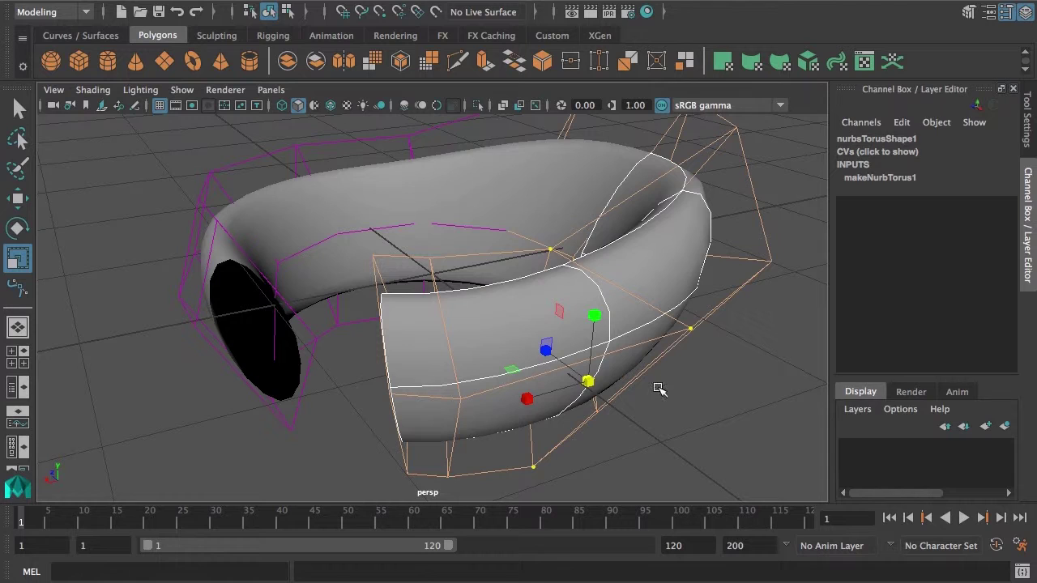
{"action": "key", "text": "Left"}
{"action": "key", "text": "Left"}
{"action": "right_click_drag", "start_coordinate": [693, 292], "coordinate": [570, 308], "text": "alt"}
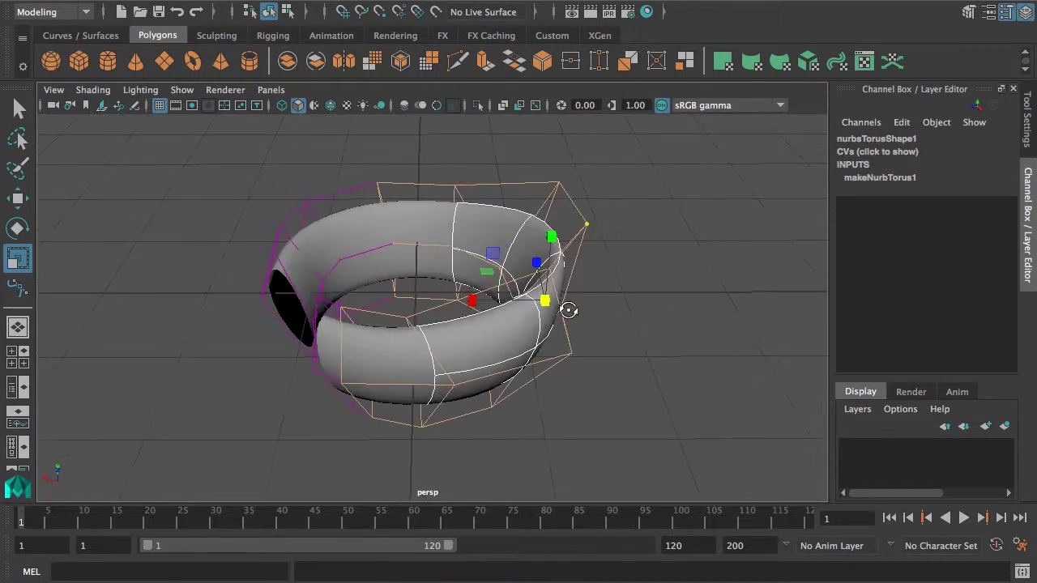
{"action": "left_click_drag", "start_coordinate": [569, 308], "coordinate": [511, 319], "text": "alt"}
{"action": "key", "text": "Left"}
{"action": "key", "text": "Left"}
{"action": "key", "text": "Left"}
{"action": "key", "text": "Left"}
{"action": "key", "text": "Left"}
{"action": "key", "text": "Left"}
{"action": "key", "text": "Left"}
{"action": "key", "text": "Left"}
{"action": "key", "text": "Left"}
{"action": "key", "text": "Left"}
{"action": "key", "text": "Left"}
{"action": "key", "text": "Left"}
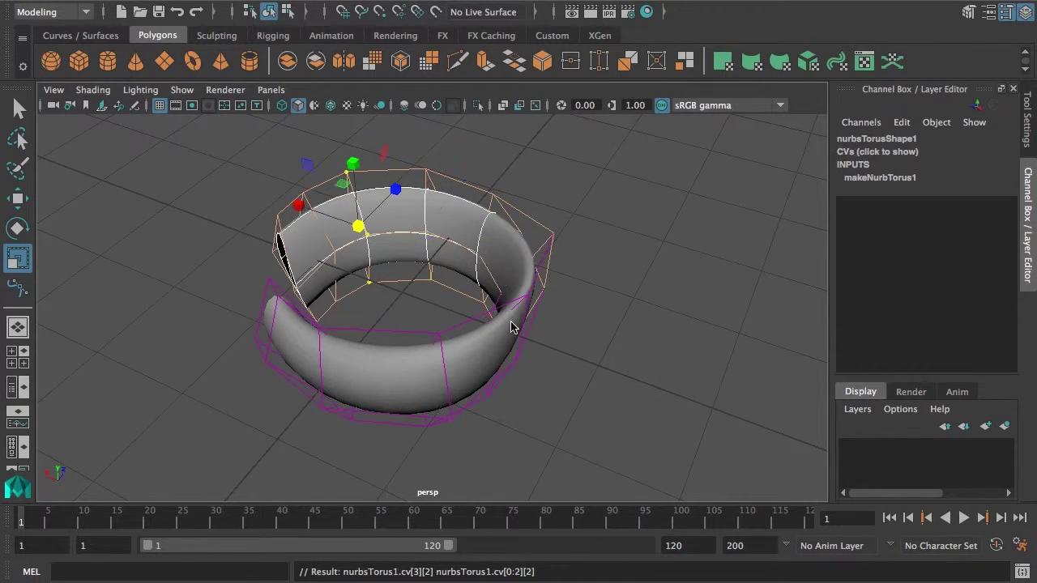
{"action": "key", "text": "Left"}
{"action": "key", "text": "Left"}
{"action": "key", "text": "Left"}
{"action": "key", "text": "Left"}
{"action": "key", "text": "Left"}
{"action": "key", "text": "Left"}
{"action": "key", "text": "Left"}
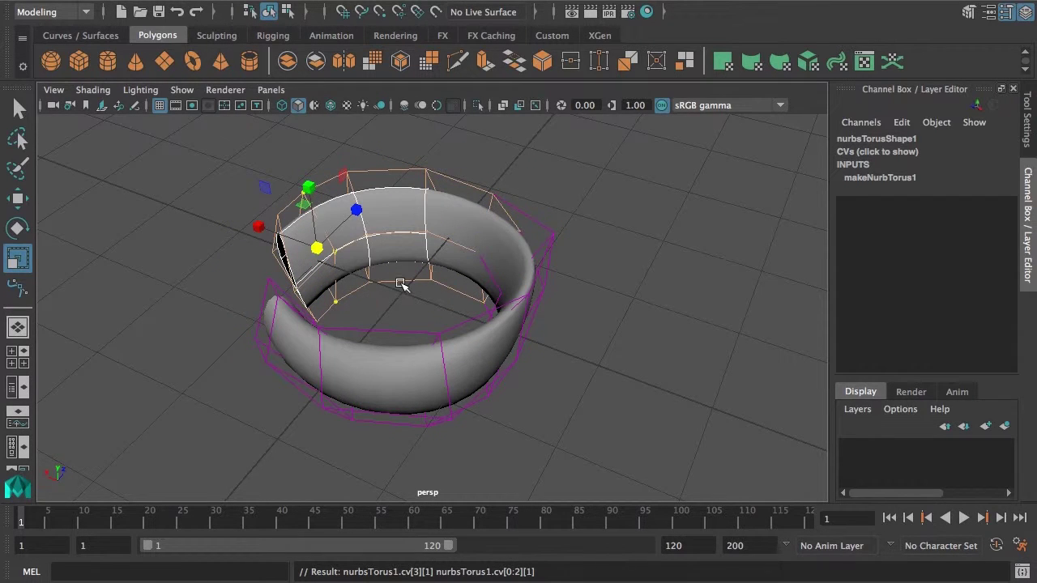
Step: Scale up the torus's second and fourth cross-section hulls, and scale the fifth one down slightly
{"action": "left_click_drag", "start_coordinate": [317, 248], "coordinate": [349, 244]}
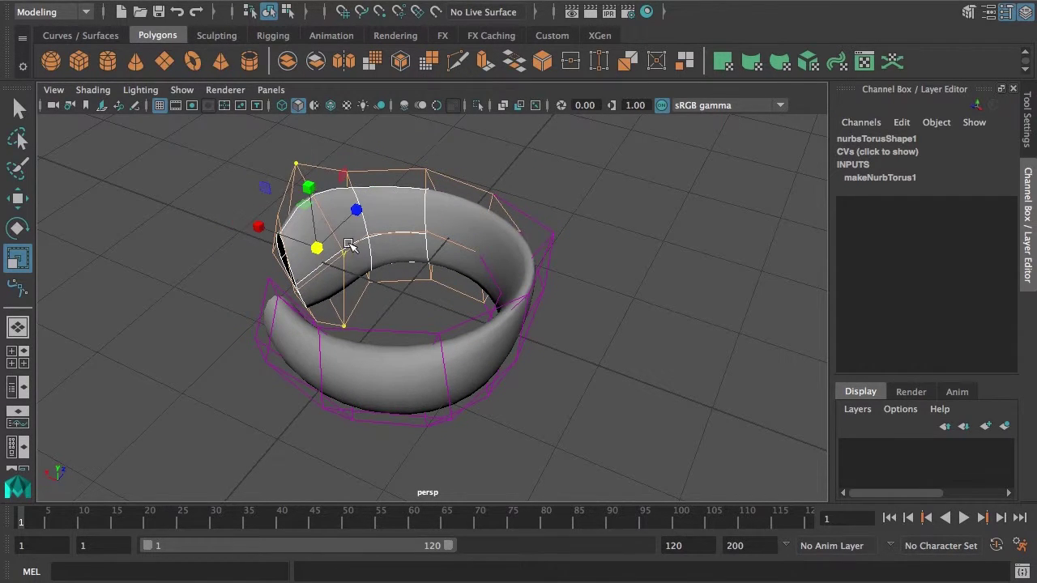
{"action": "key", "text": "Left"}
{"action": "key", "text": "Left"}
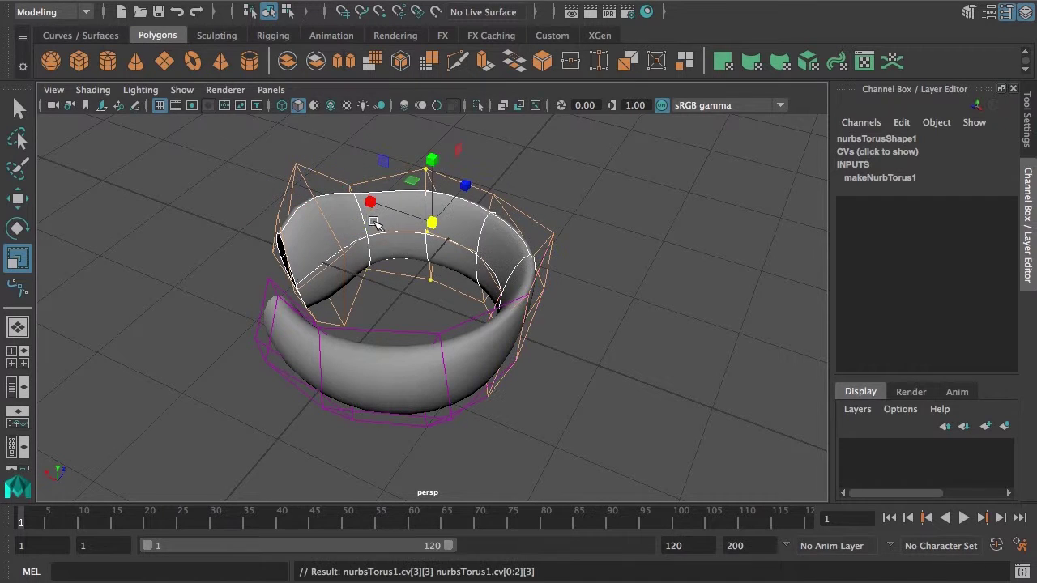
{"action": "left_click_drag", "start_coordinate": [432, 218], "coordinate": [481, 212]}
{"action": "key", "text": "Left"}
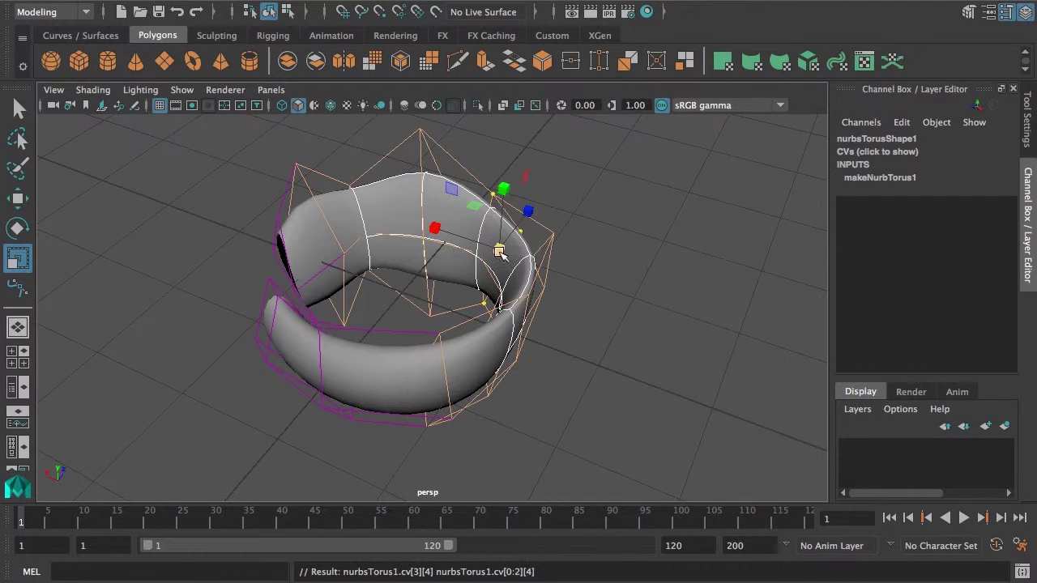
{"action": "left_click_drag", "start_coordinate": [498, 248], "coordinate": [473, 256]}
Step: Continue around the torus, enlarging the sixth, eighth and ninth cross-section hulls and slightly shrinking the seventh
{"action": "key", "text": "Left"}
{"action": "left_click_drag", "start_coordinate": [526, 286], "coordinate": [615, 264]}
{"action": "key", "text": "Left"}
{"action": "left_click_drag", "start_coordinate": [502, 347], "coordinate": [473, 356]}
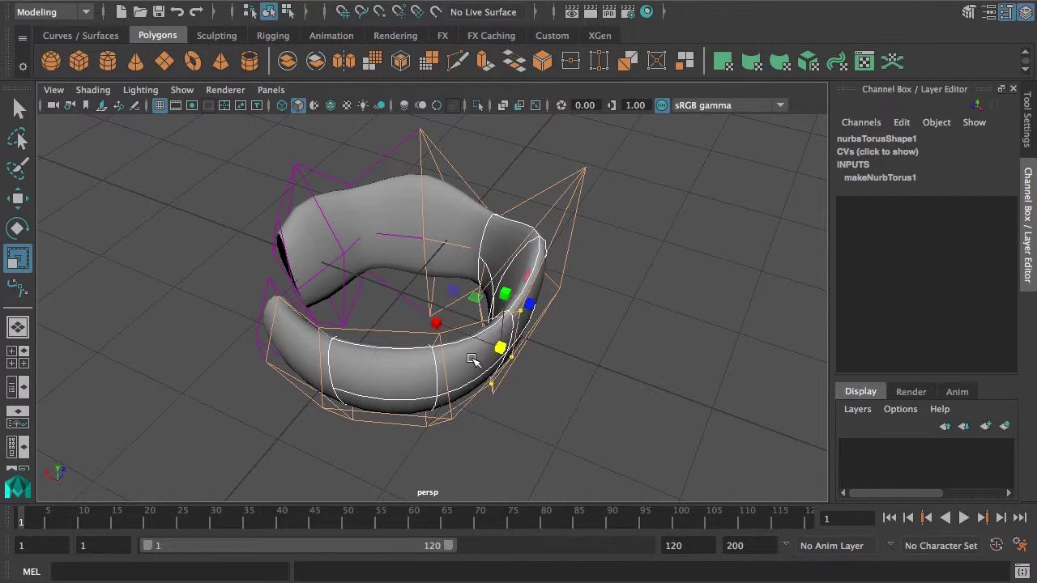
{"action": "key", "text": "Left"}
{"action": "left_click_drag", "start_coordinate": [435, 391], "coordinate": [517, 363]}
{"action": "key", "text": "Left"}
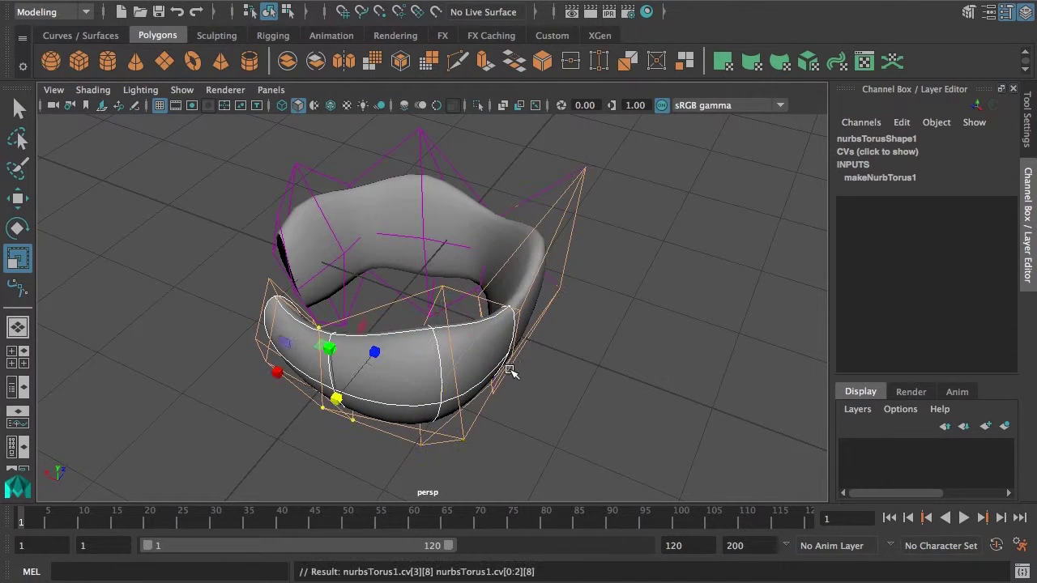
{"action": "left_click_drag", "start_coordinate": [334, 399], "coordinate": [509, 399]}
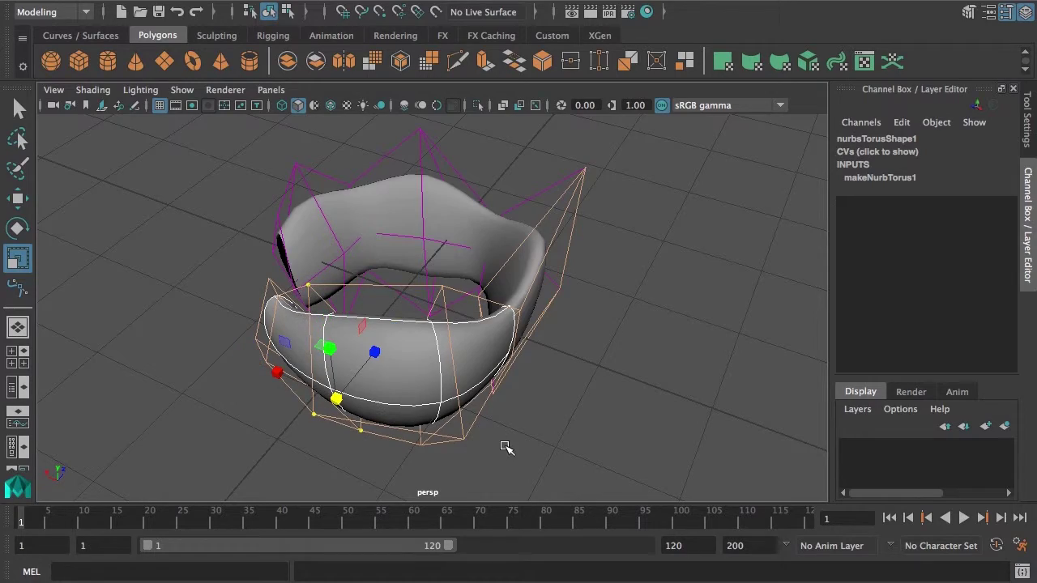
Step: Select the lengthwise hull along the torus's outer side and examine the reshaped ring from several angles
{"action": "left_click_drag", "start_coordinate": [506, 448], "coordinate": [295, 338], "text": "alt"}
{"action": "left_click", "coordinate": [416, 322]}
{"action": "left_click_drag", "start_coordinate": [258, 272], "coordinate": [426, 257], "text": "alt"}
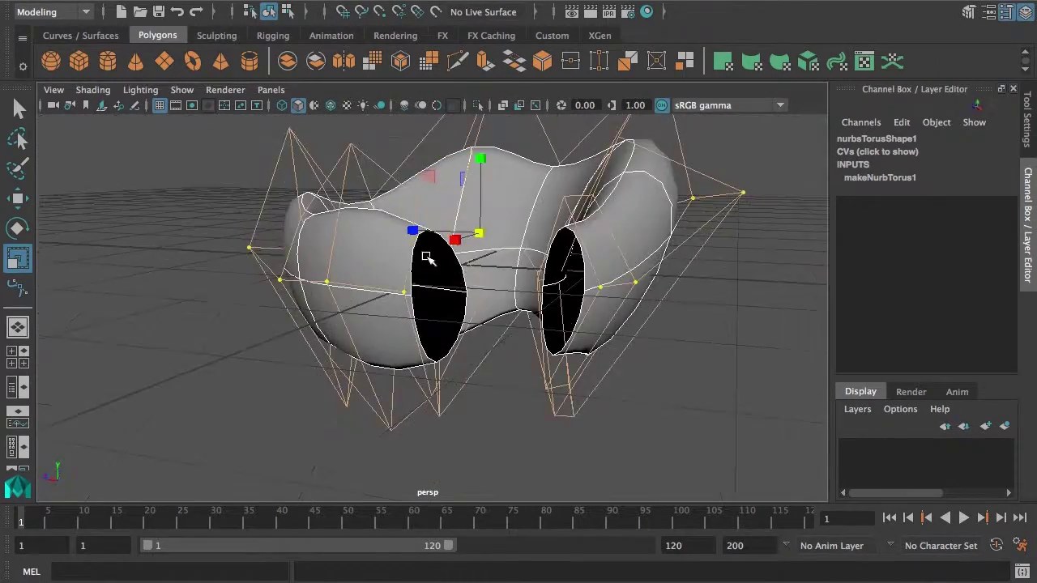
{"action": "left_click_drag", "start_coordinate": [475, 294], "coordinate": [337, 385], "text": "alt"}
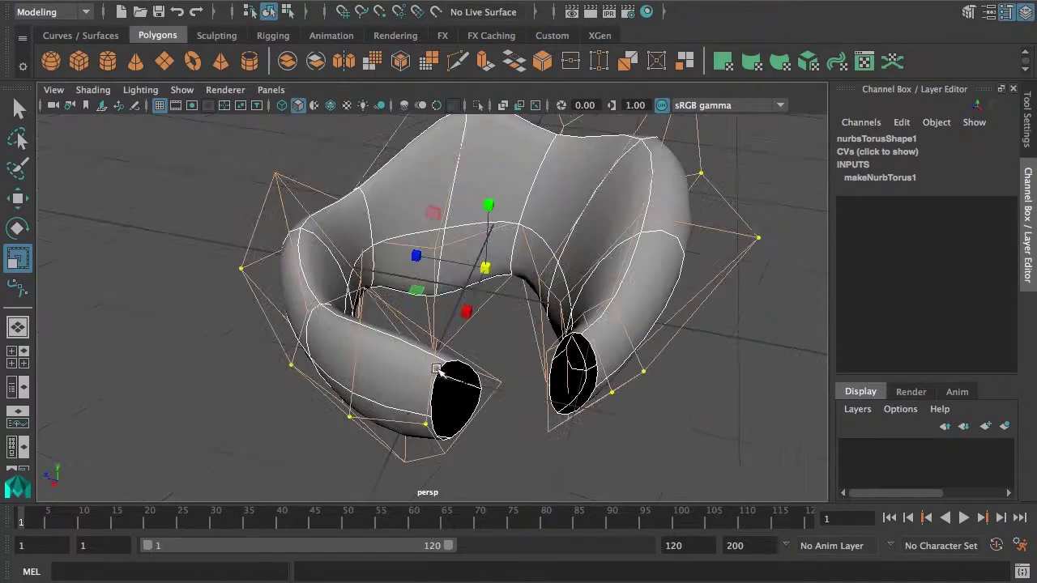
{"action": "left_click_drag", "start_coordinate": [660, 400], "coordinate": [645, 360], "text": "alt"}
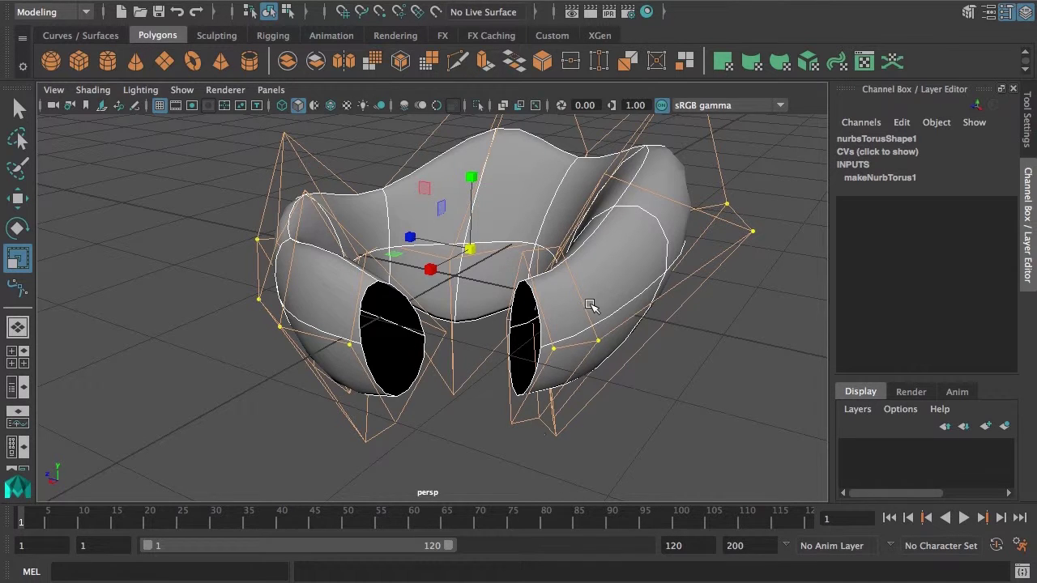
{"action": "left_click_drag", "start_coordinate": [590, 305], "coordinate": [562, 353], "text": "alt"}
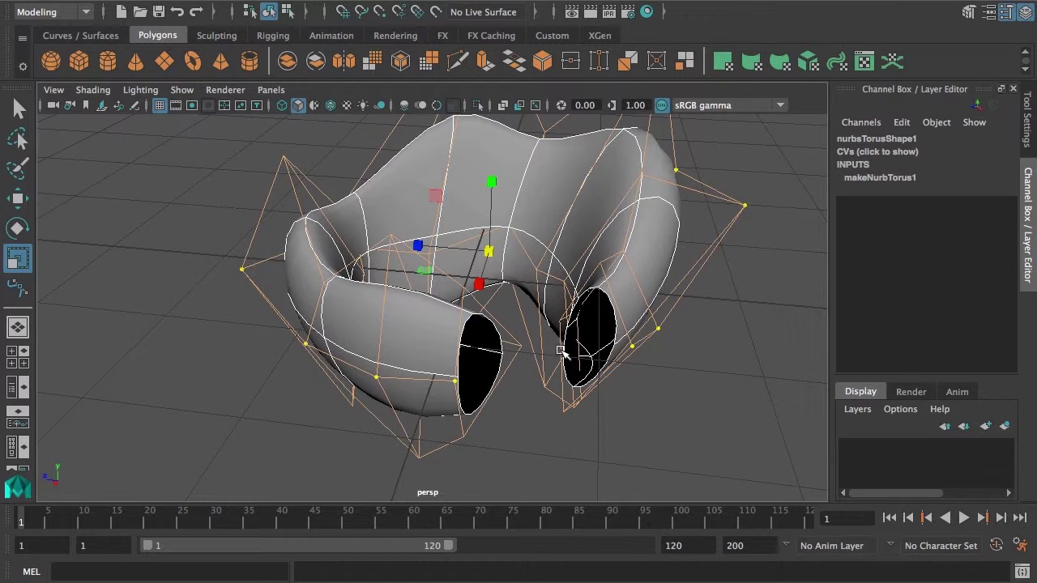
Step: Walk the selection through the torus's lengthwise hulls until the one along its underside is selected
{"action": "double_click", "coordinate": [561, 350]}
{"action": "key", "text": "Left"}
{"action": "key", "text": "Left"}
{"action": "key", "text": "Left"}
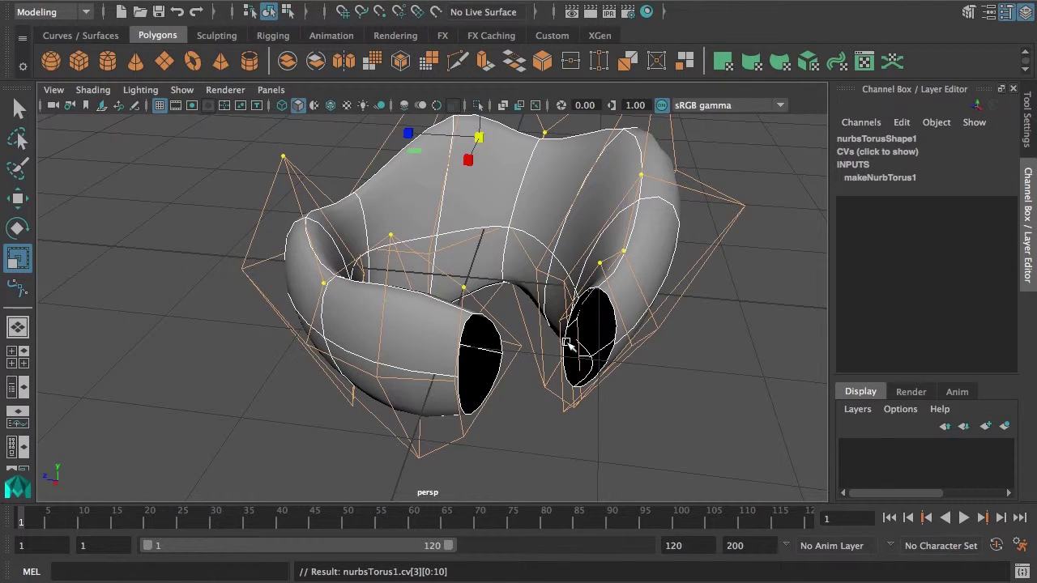
{"action": "key", "text": "Left"}
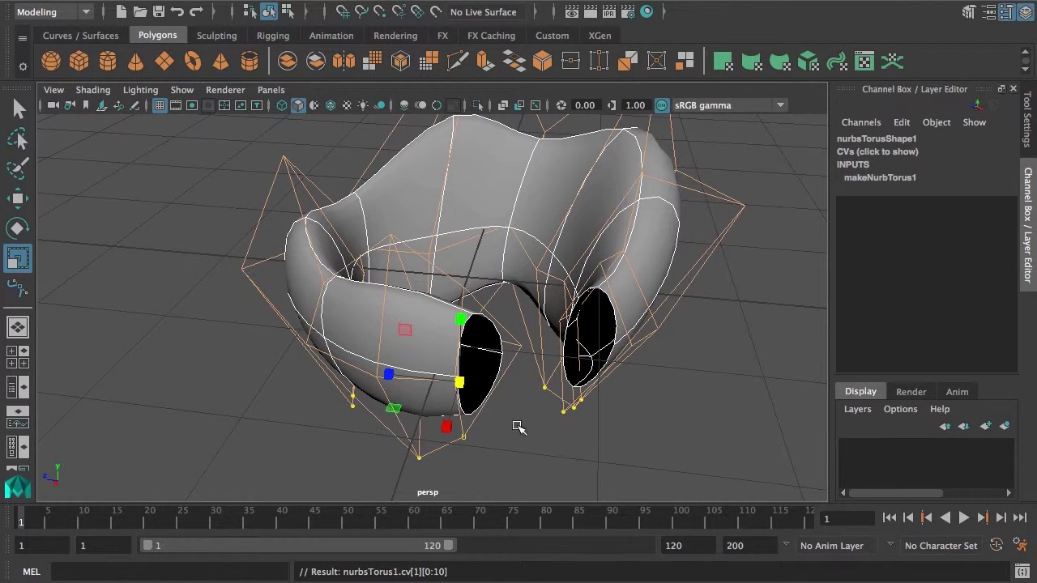
{"action": "left_click_drag", "start_coordinate": [518, 428], "coordinate": [306, 435], "text": "alt"}
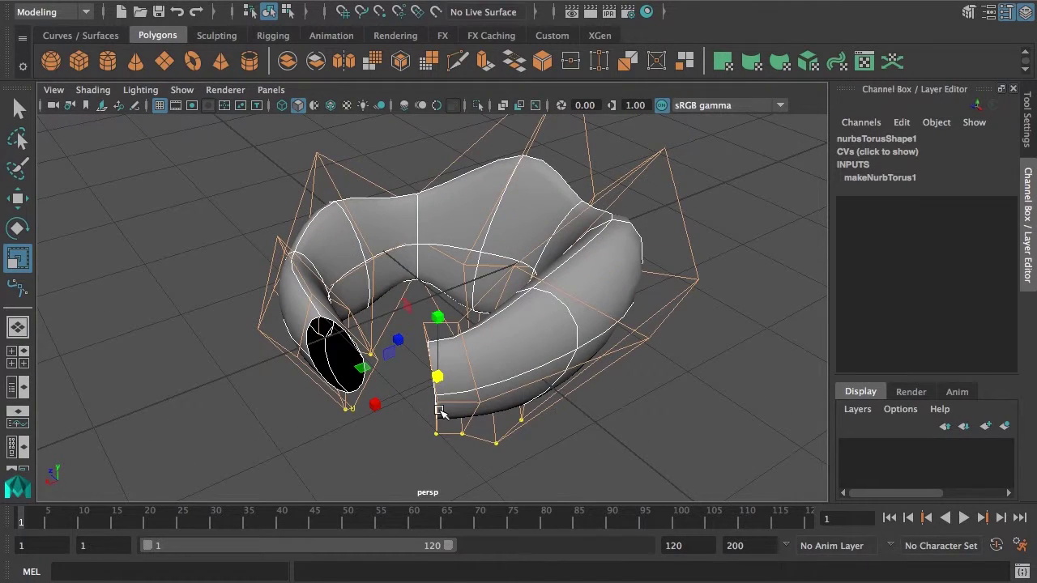
Step: Continue cycling the selection through the lengthwise hulls until the one along the torus's lower inner side is selected, viewed from the open ends
{"action": "key", "text": "Left"}
{"action": "key", "text": "Left"}
{"action": "key", "text": "Left"}
{"action": "key", "text": "Left"}
{"action": "key", "text": "Left"}
{"action": "key", "text": "Left"}
{"action": "key", "text": "Left"}
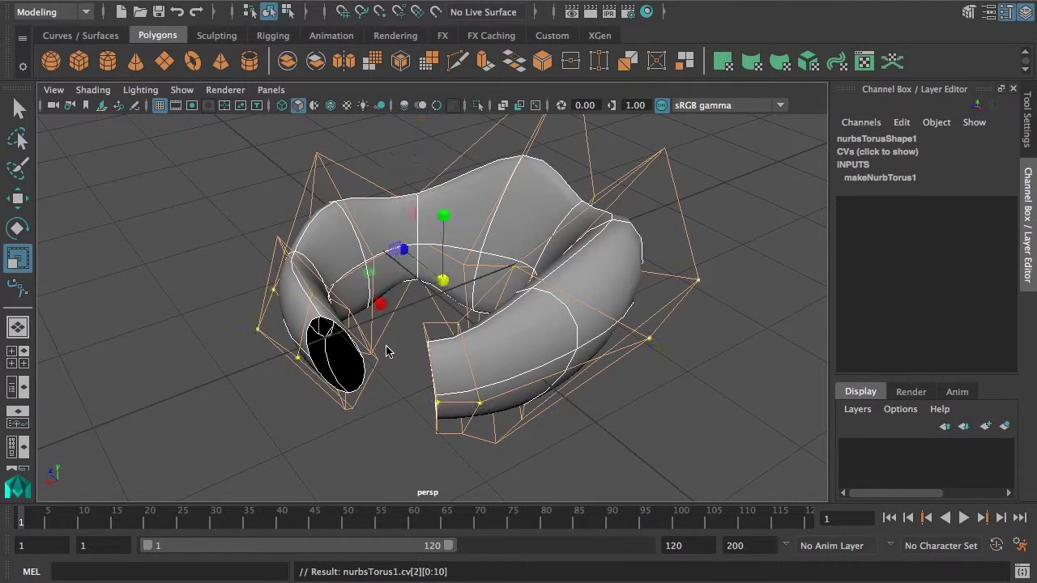
{"action": "key", "text": "Left"}
{"action": "key", "text": "Left"}
{"action": "key", "text": "Left"}
{"action": "key", "text": "Left"}
{"action": "key", "text": "Left"}
{"action": "key", "text": "Left"}
{"action": "key", "text": "Left"}
{"action": "key", "text": "Left"}
{"action": "key", "text": "Left"}
{"action": "key", "text": "Left"}
{"action": "left_click_drag", "start_coordinate": [395, 378], "coordinate": [497, 353], "text": "alt"}
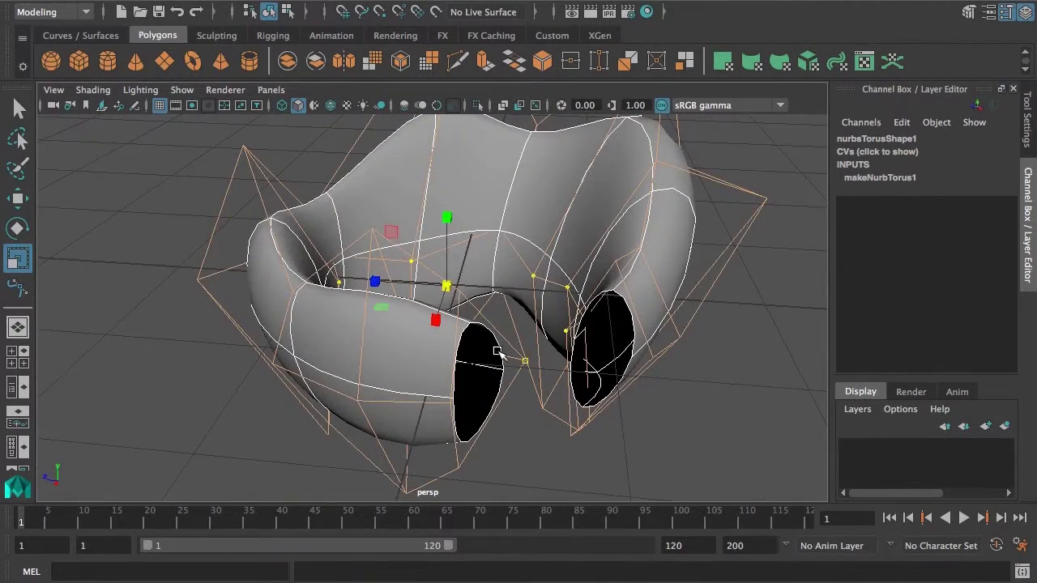
Step: Step the hull selection from the inner side to the torus's upper edge and back again
{"action": "key", "text": "Right"}
{"action": "key", "text": "Right"}
{"action": "key", "text": "Right"}
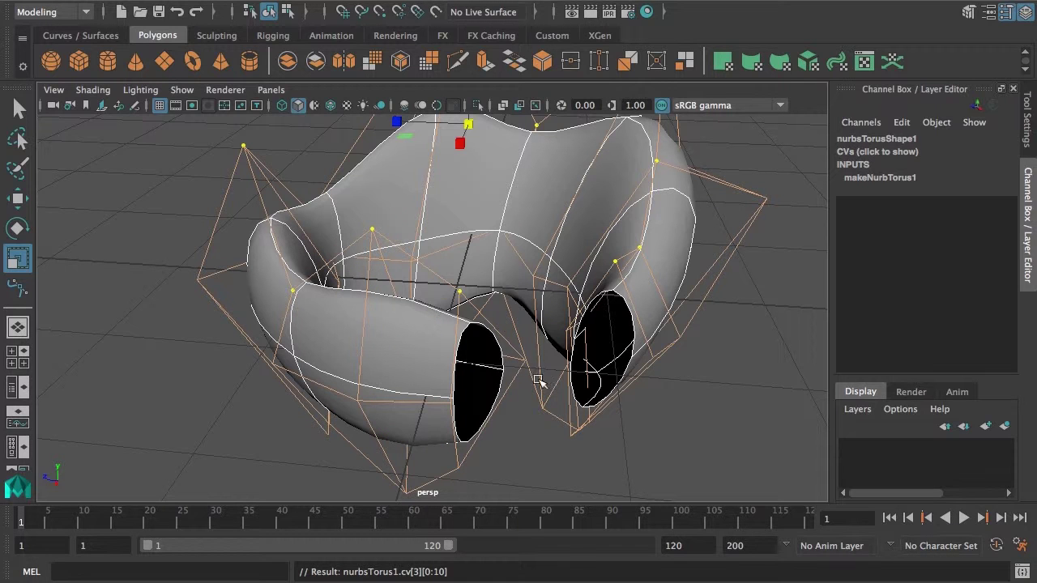
{"action": "key", "text": "Left"}
{"action": "key", "text": "Left"}
{"action": "key", "text": "Left"}
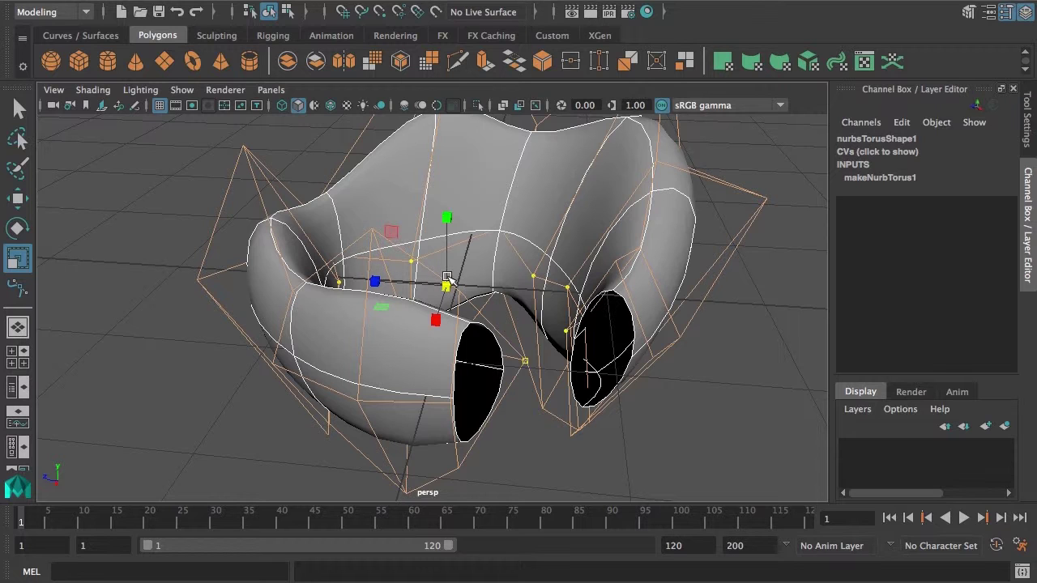
Step: Leave hull selection, switch the torus to isoparm selection, and pick isoparms on its outer wall
{"action": "key", "text": "q"}
{"action": "right_click_drag", "start_coordinate": [486, 375], "coordinate": [502, 369]}
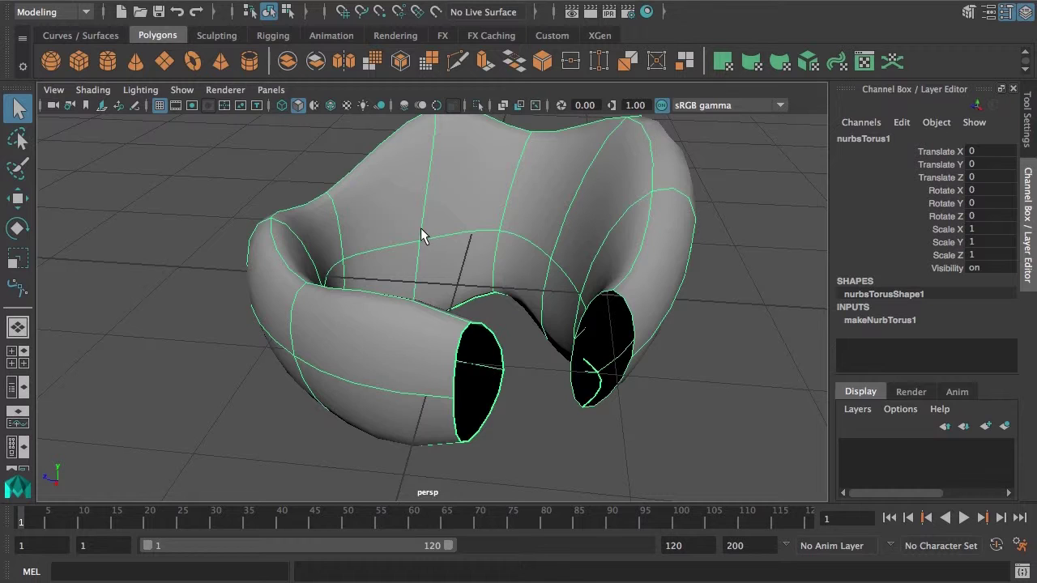
{"action": "right_click_drag", "start_coordinate": [422, 231], "coordinate": [422, 188]}
{"action": "left_click_drag", "start_coordinate": [342, 243], "coordinate": [538, 323], "text": "alt"}
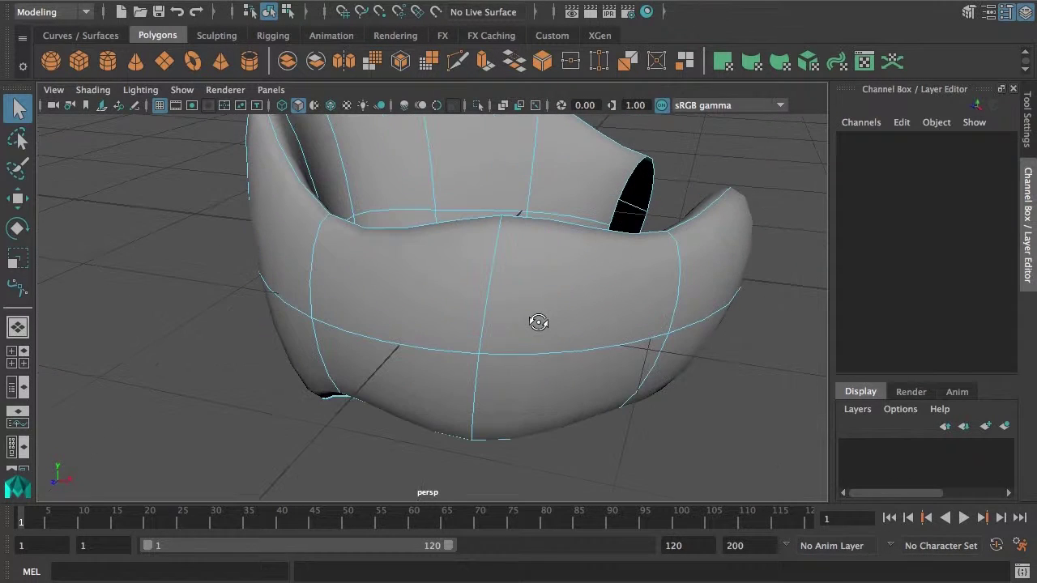
{"action": "left_click", "coordinate": [493, 264]}
{"action": "left_click_drag", "start_coordinate": [494, 264], "coordinate": [498, 347], "text": "alt"}
{"action": "left_click", "coordinate": [479, 335]}
{"action": "key", "text": "w"}
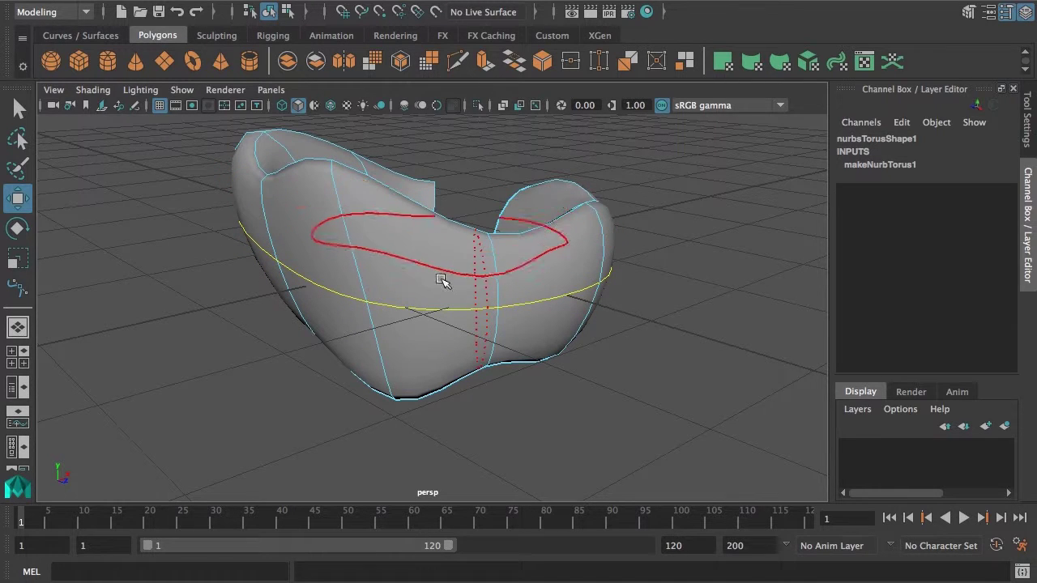
Step: Try out positions for new isoparms, both lengthwise and across the torus's outer wall
{"action": "left_click_drag", "start_coordinate": [504, 296], "coordinate": [473, 308], "text": "alt"}
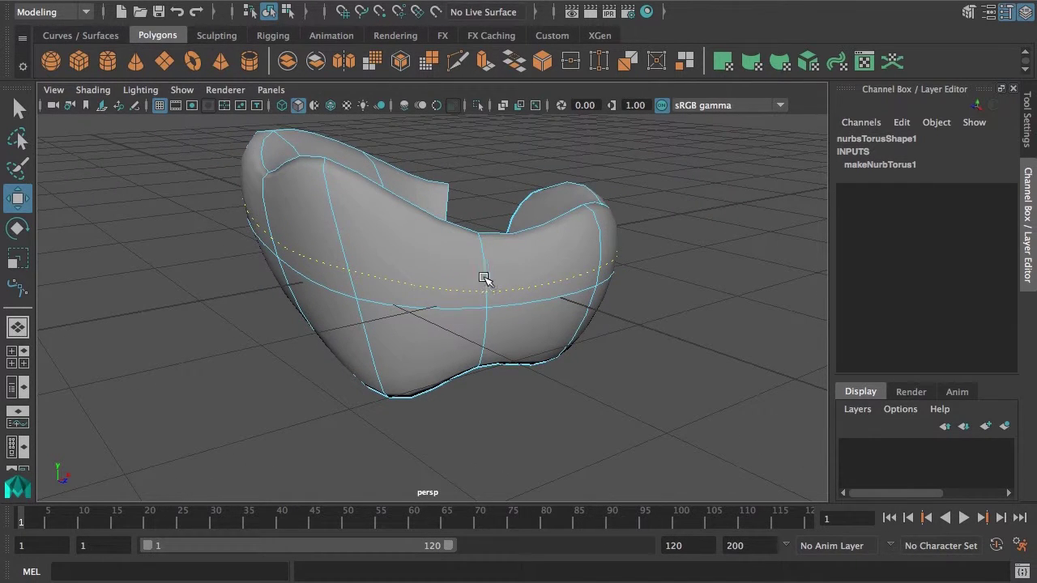
{"action": "left_click_drag", "start_coordinate": [572, 290], "coordinate": [592, 302], "text": "alt"}
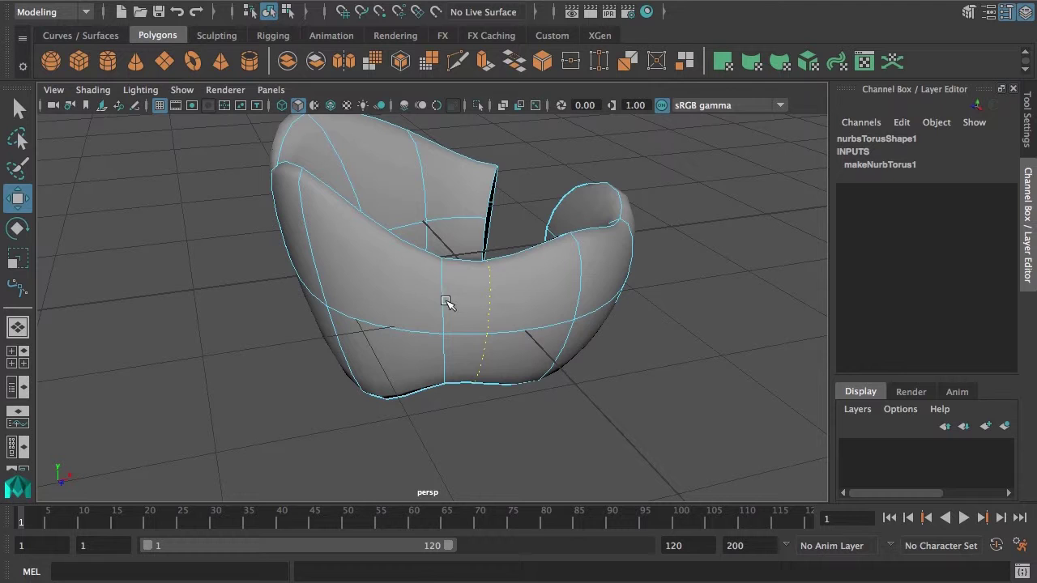
{"action": "left_click_drag", "start_coordinate": [453, 321], "coordinate": [469, 324], "text": "alt"}
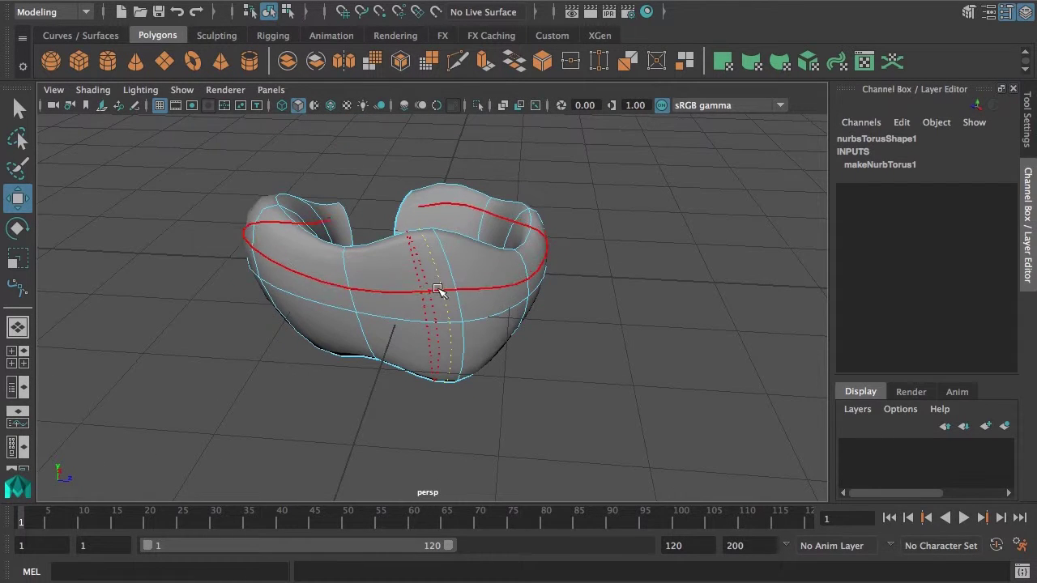
{"action": "left_click_drag", "start_coordinate": [438, 289], "coordinate": [438, 289]}
{"action": "left_click_drag", "start_coordinate": [425, 324], "coordinate": [348, 342], "text": "alt"}
{"action": "right_click_drag", "start_coordinate": [347, 342], "coordinate": [474, 340], "text": "alt"}
{"action": "left_click", "coordinate": [513, 326]}
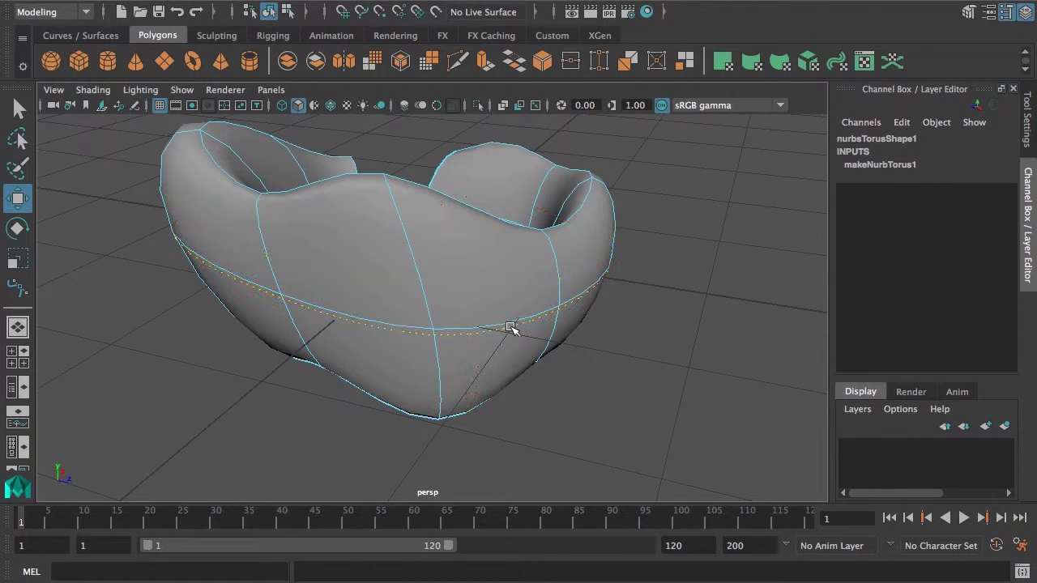
{"action": "left_click_drag", "start_coordinate": [497, 323], "coordinate": [493, 320]}
{"action": "left_click_drag", "start_coordinate": [422, 290], "coordinate": [460, 293]}
Step: Mark three cross-section and two lengthwise positions on the torus's outer wall and insert isoparms there
{"action": "left_click_drag", "start_coordinate": [538, 295], "coordinate": [562, 284], "text": "alt"}
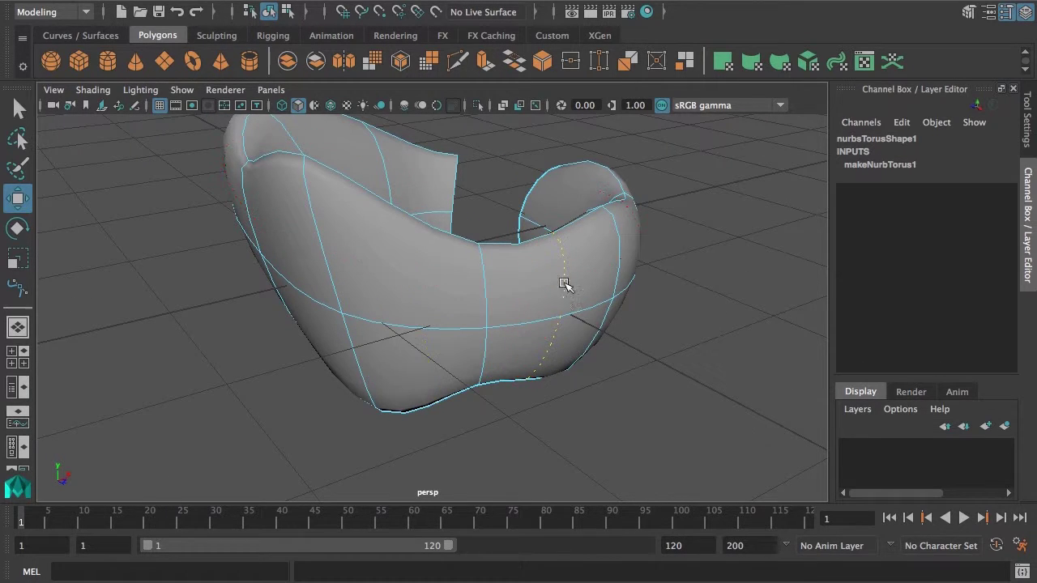
{"action": "mouse_move", "coordinate": [484, 291]}
{"action": "left_mouse_down", "text": "shift"}
{"action": "mouse_move", "coordinate": [505, 292]}
{"action": "mouse_move", "coordinate": [450, 292]}
{"action": "mouse_move", "coordinate": [528, 287]}
{"action": "mouse_move", "coordinate": [497, 321]}
{"action": "mouse_move", "coordinate": [507, 377]}
{"action": "mouse_move", "coordinate": [522, 273]}
{"action": "mouse_move", "coordinate": [468, 305]}
{"action": "left_mouse_up", "text": "shift"}
{"action": "scroll", "coordinate": [599, 314], "scroll_direction": "up", "scroll_amount": 3}
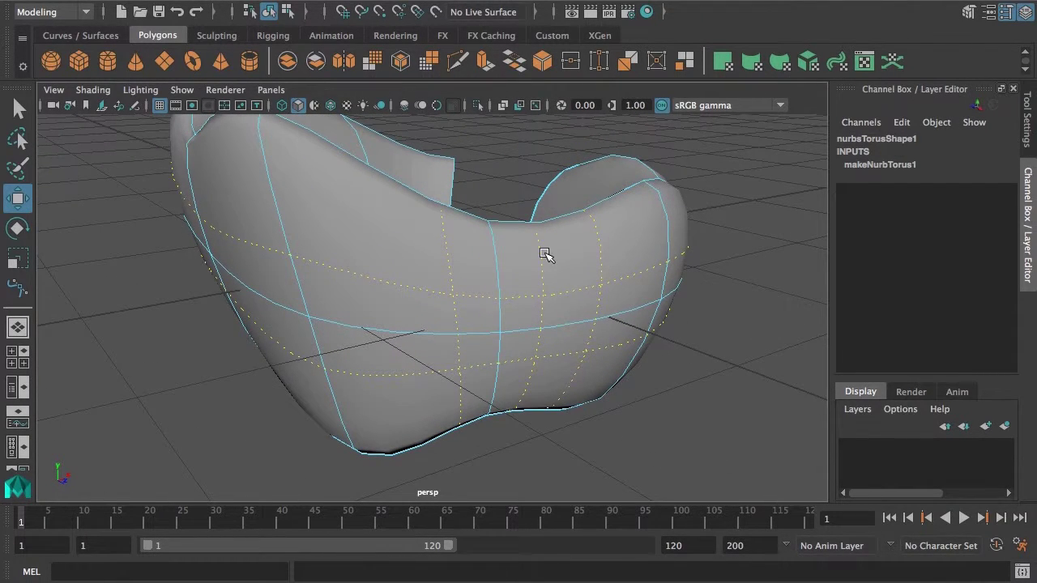
{"action": "right_click", "coordinate": [580, 284], "text": "shift"}
{"action": "key", "text": "space"}
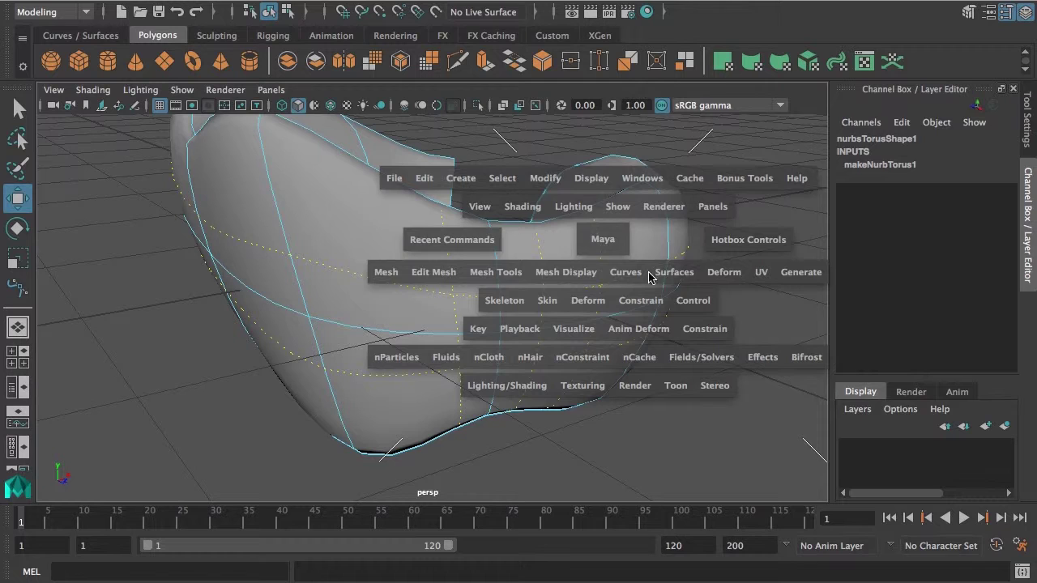
{"action": "key", "text": "space"}
{"action": "left_click", "coordinate": [622, 102]}
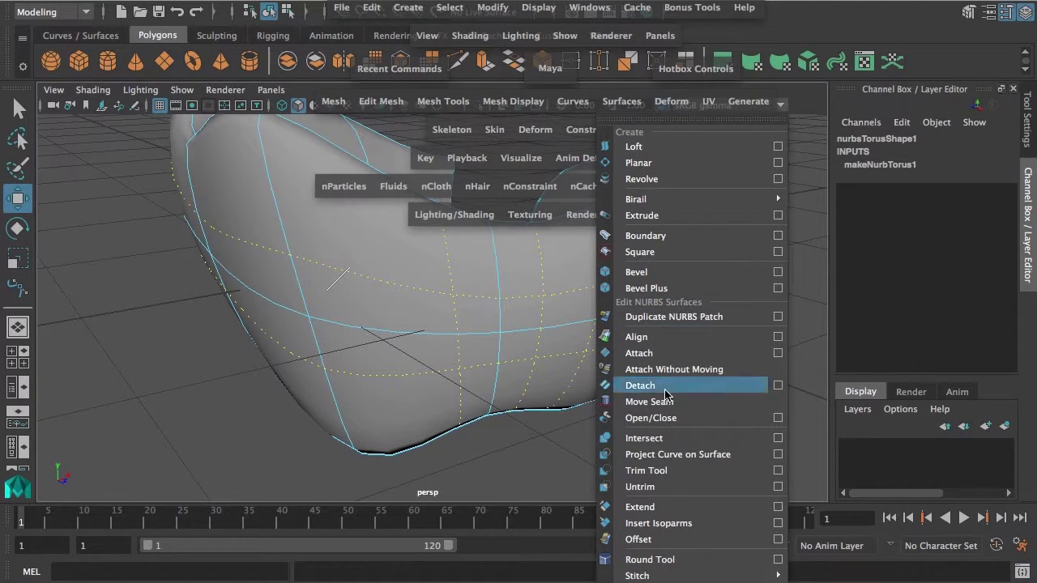
{"action": "left_click", "coordinate": [669, 523]}
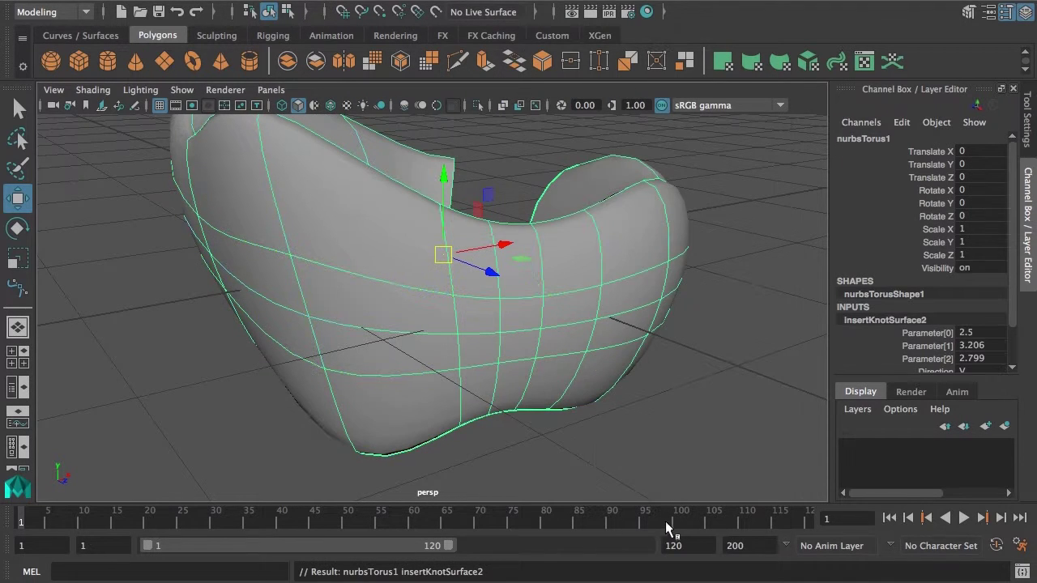
Step: Display the torus's control vertices and examine the area around the inserted isoparms from several angles
{"action": "left_click_drag", "start_coordinate": [580, 407], "coordinate": [491, 327], "text": "alt"}
{"action": "left_click_drag", "start_coordinate": [406, 411], "coordinate": [556, 289], "text": "alt"}
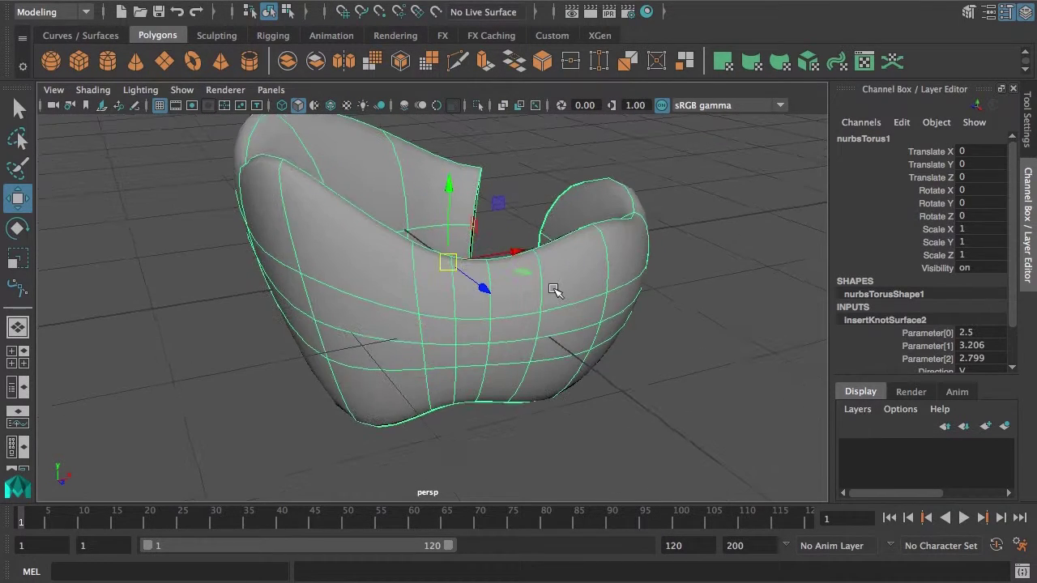
{"action": "right_click_drag", "start_coordinate": [556, 290], "coordinate": [475, 286]}
{"action": "left_click_drag", "start_coordinate": [474, 287], "coordinate": [445, 267], "text": "alt"}
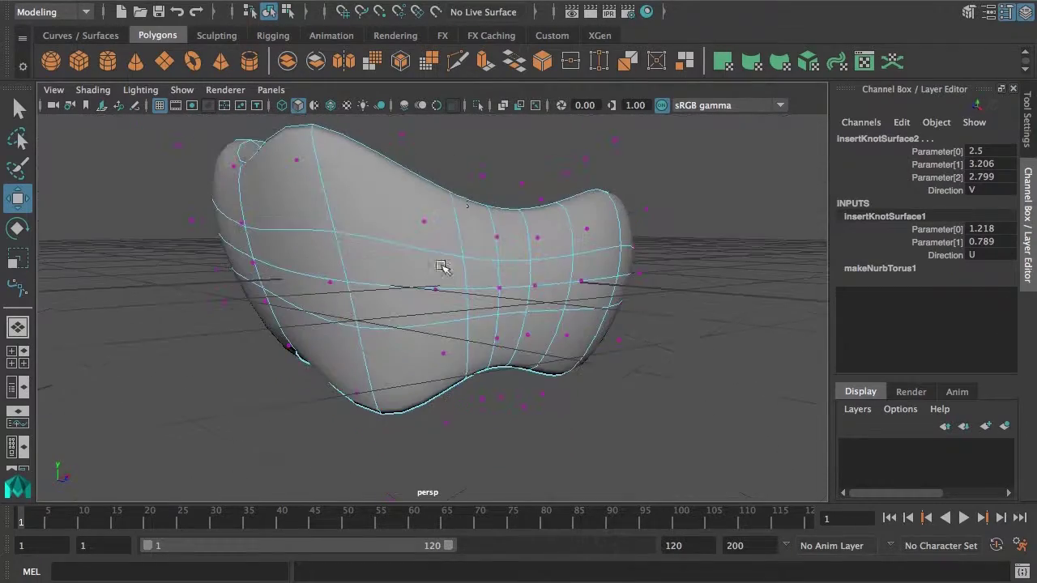
{"action": "left_click_drag", "start_coordinate": [523, 340], "coordinate": [512, 187], "text": "alt"}
{"action": "left_click_drag", "start_coordinate": [510, 260], "coordinate": [464, 324], "text": "alt"}
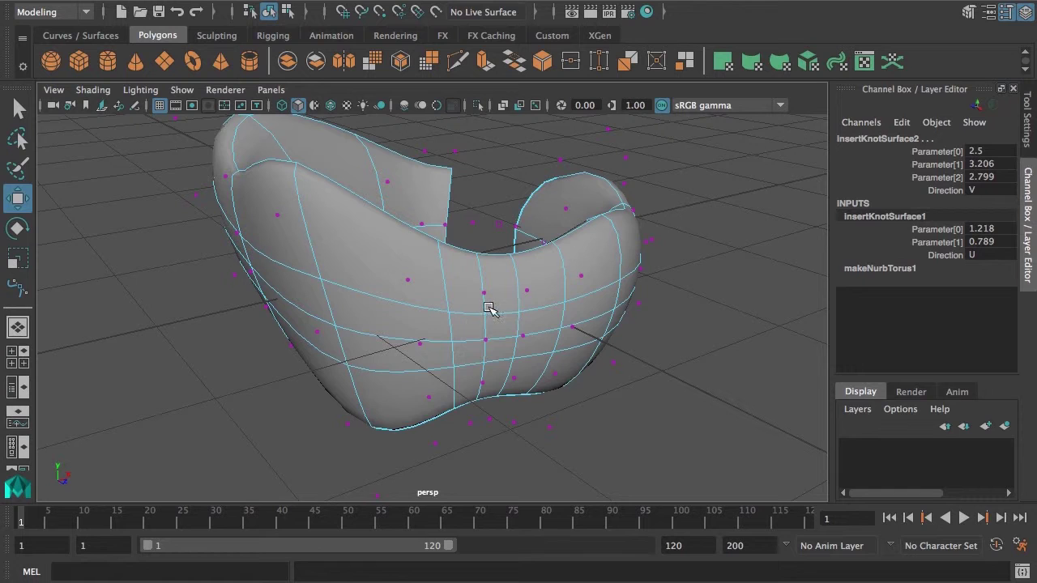
Step: Switch to hull selection, select the cross-section hull amid the inserted isoparms, and scale it down to pinch the tube
{"action": "right_click_drag", "start_coordinate": [491, 306], "coordinate": [559, 302]}
{"action": "left_click", "coordinate": [485, 305]}
{"action": "left_click", "coordinate": [488, 316]}
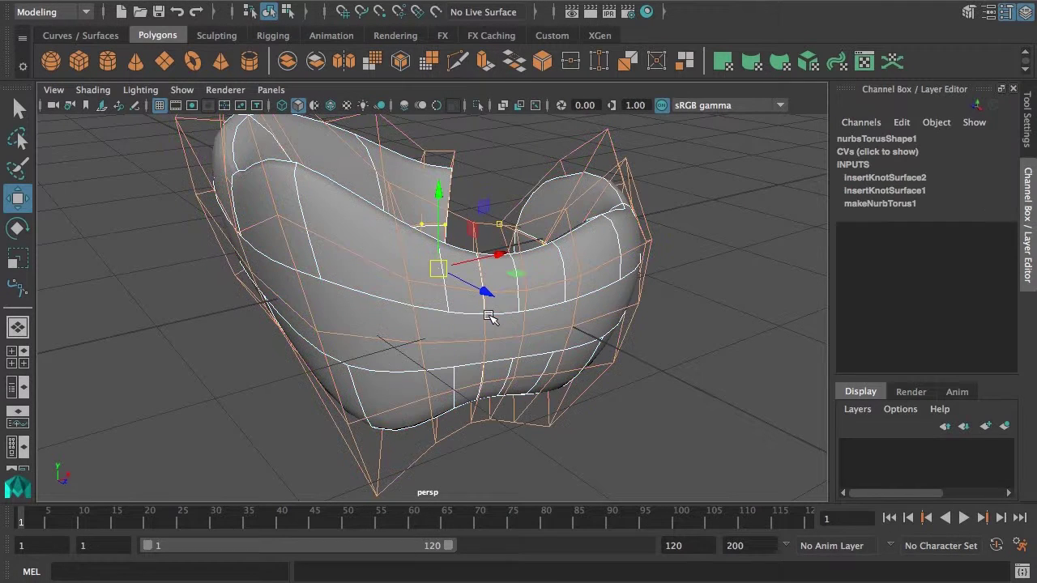
{"action": "left_click", "coordinate": [488, 330]}
{"action": "key", "text": "r"}
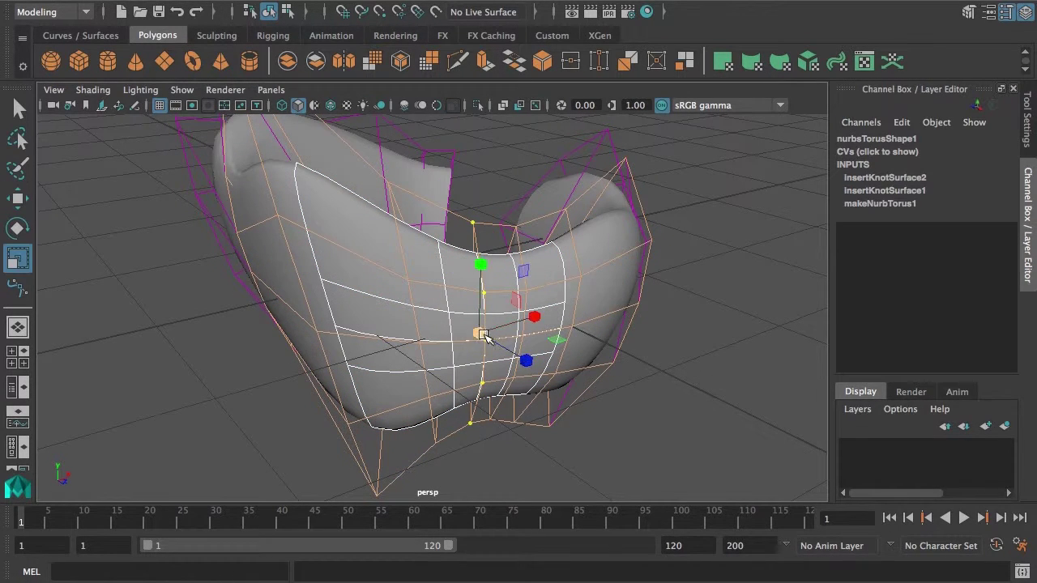
{"action": "left_click_drag", "start_coordinate": [480, 333], "coordinate": [449, 334]}
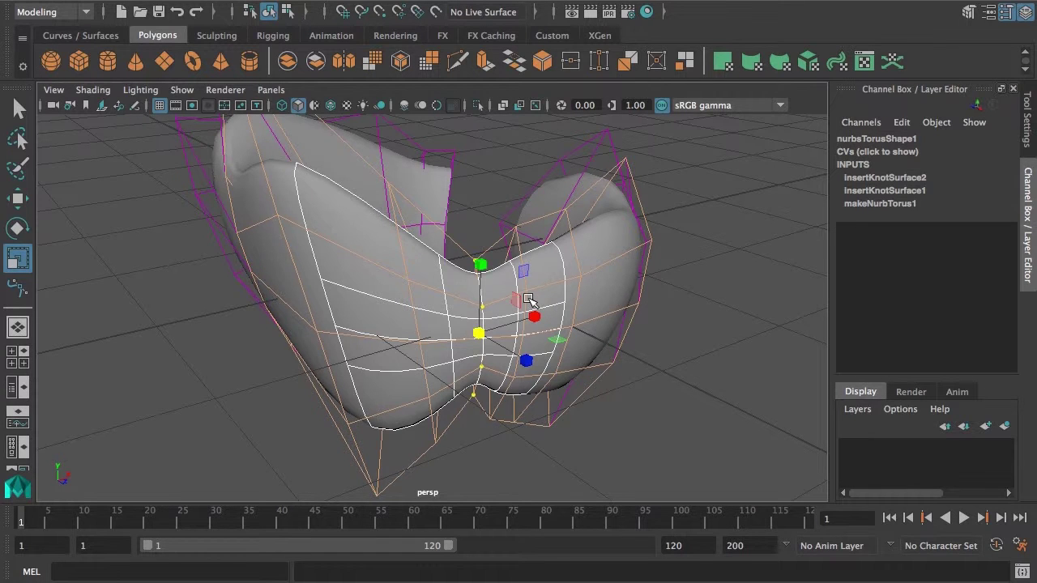
Step: Select another cross-section hull near the pinched area and ready it for scaling
{"action": "left_click", "coordinate": [528, 298]}
{"action": "left_click", "coordinate": [523, 286]}
{"action": "left_click", "coordinate": [516, 276]}
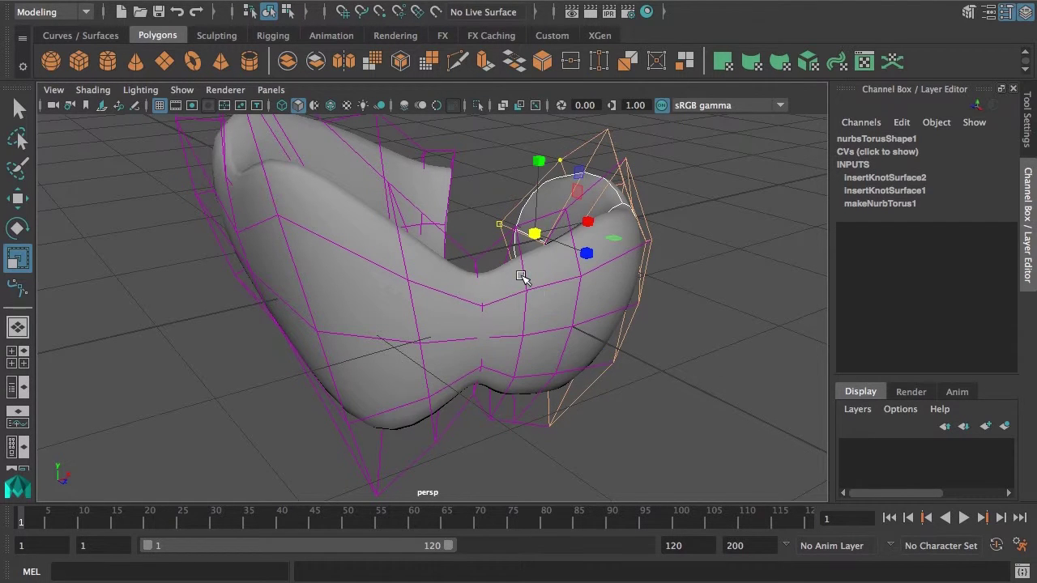
{"action": "key", "text": "q"}
{"action": "left_click", "coordinate": [525, 274]}
{"action": "left_click_drag", "start_coordinate": [525, 274], "coordinate": [512, 333], "text": "alt"}
{"action": "left_click", "coordinate": [477, 300]}
{"action": "key", "text": "r"}
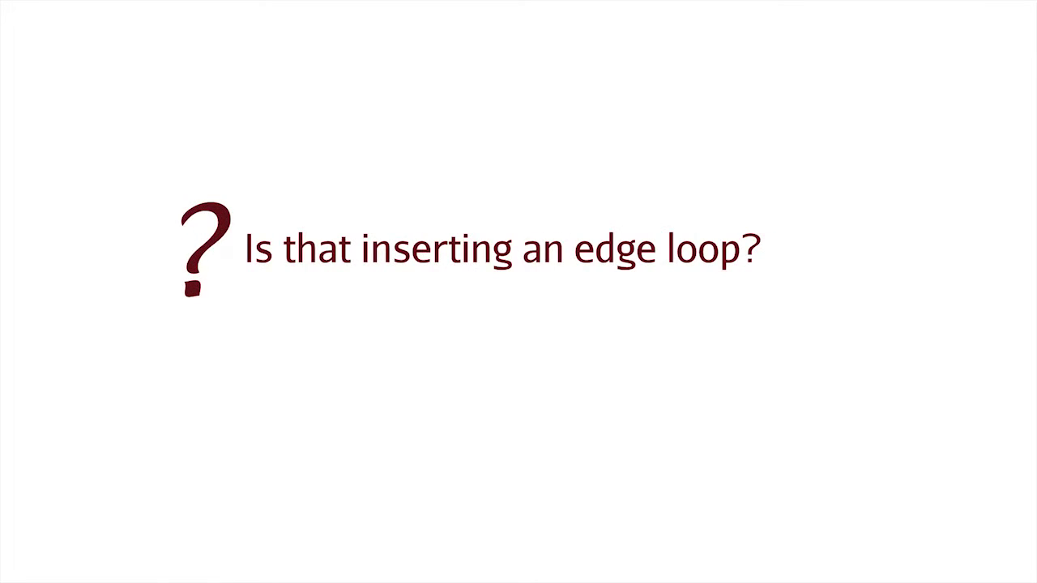
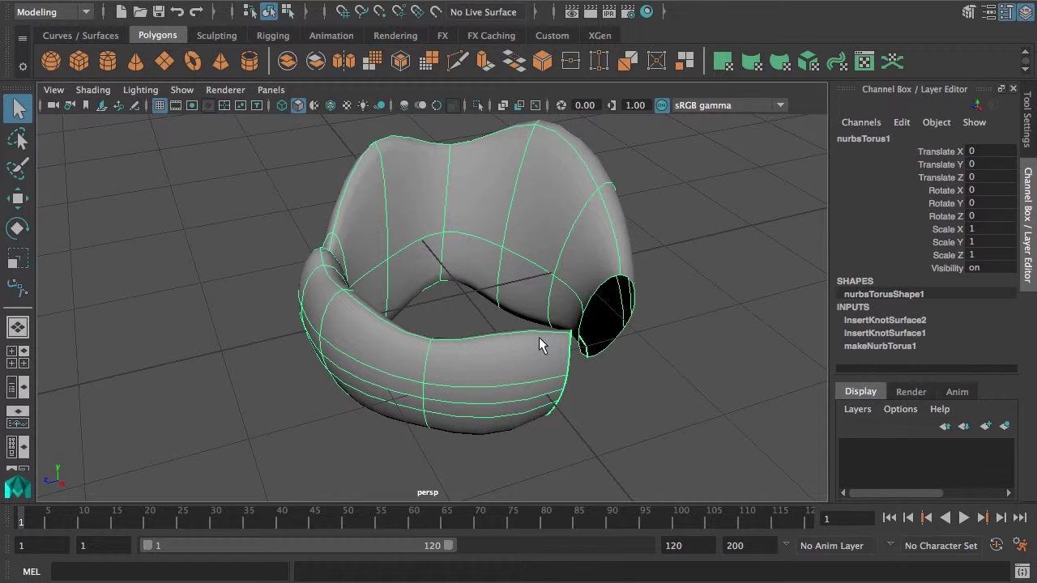
Step: Examine the reshaped torus and its open ends from several angles, then deselect it
{"action": "left_click_drag", "start_coordinate": [470, 347], "coordinate": [473, 318], "text": "alt"}
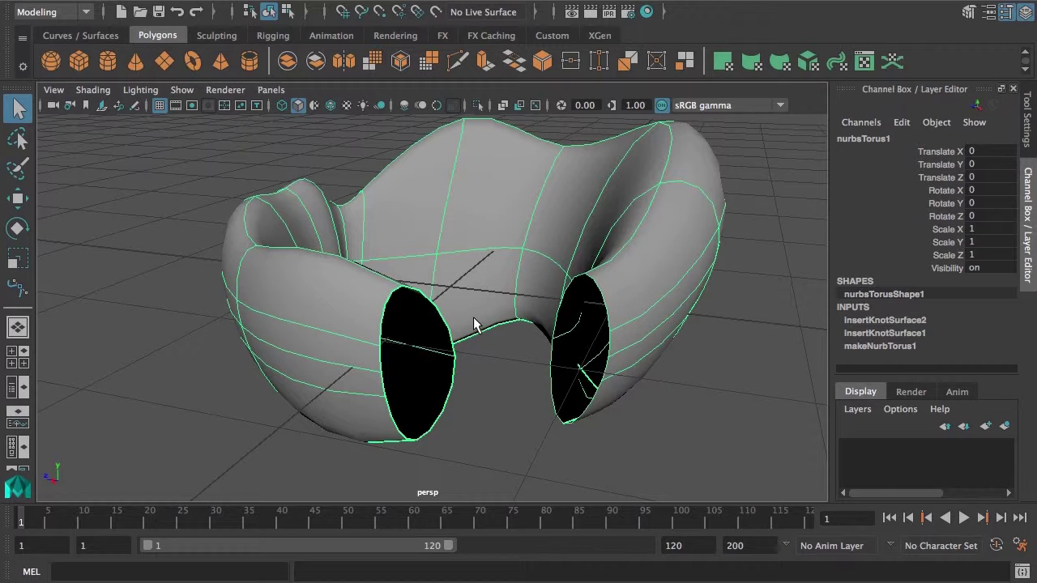
{"action": "left_click_drag", "start_coordinate": [474, 324], "coordinate": [505, 366], "text": "alt"}
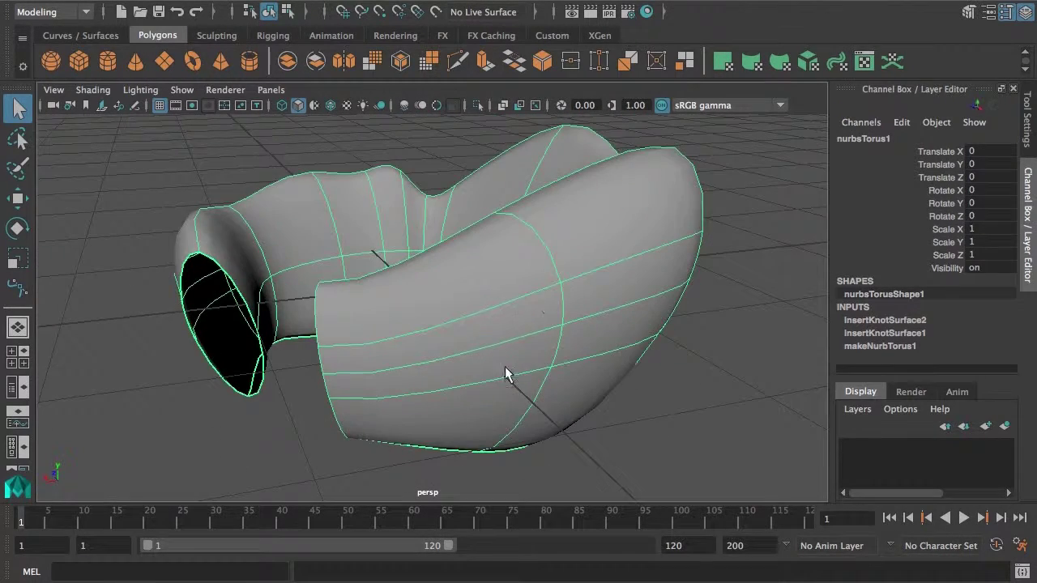
{"action": "left_click_drag", "start_coordinate": [571, 201], "coordinate": [621, 317], "text": "alt"}
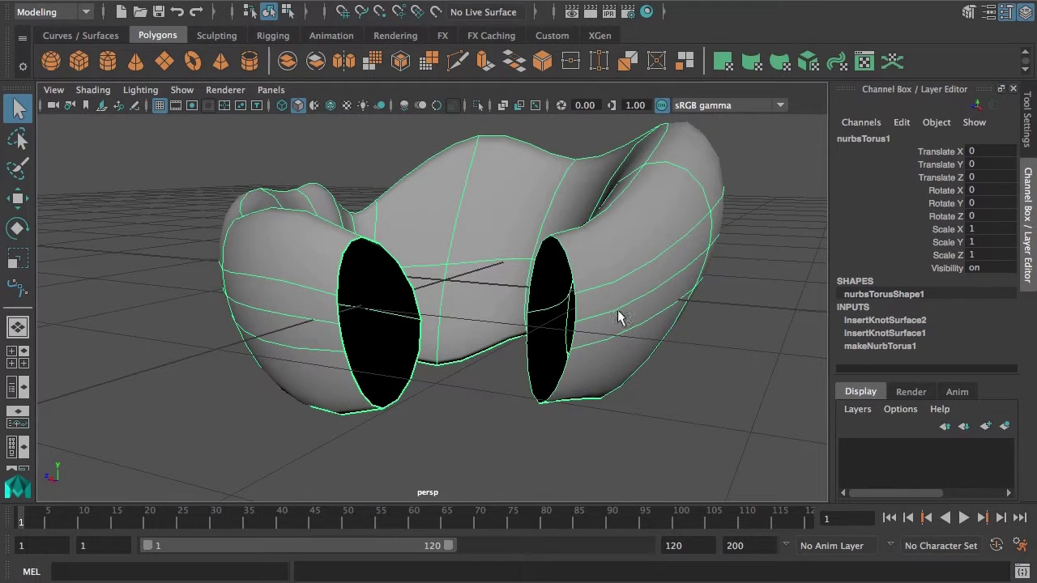
{"action": "left_click", "coordinate": [901, 346]}
{"action": "left_click", "coordinate": [626, 348]}
{"action": "right_click_drag", "start_coordinate": [640, 386], "coordinate": [462, 316], "text": "alt"}
{"action": "left_click_drag", "start_coordinate": [462, 316], "coordinate": [504, 384], "text": "alt"}
{"action": "left_click", "coordinate": [504, 382]}
{"action": "key", "text": "space"}
{"action": "left_click", "coordinate": [393, 239]}
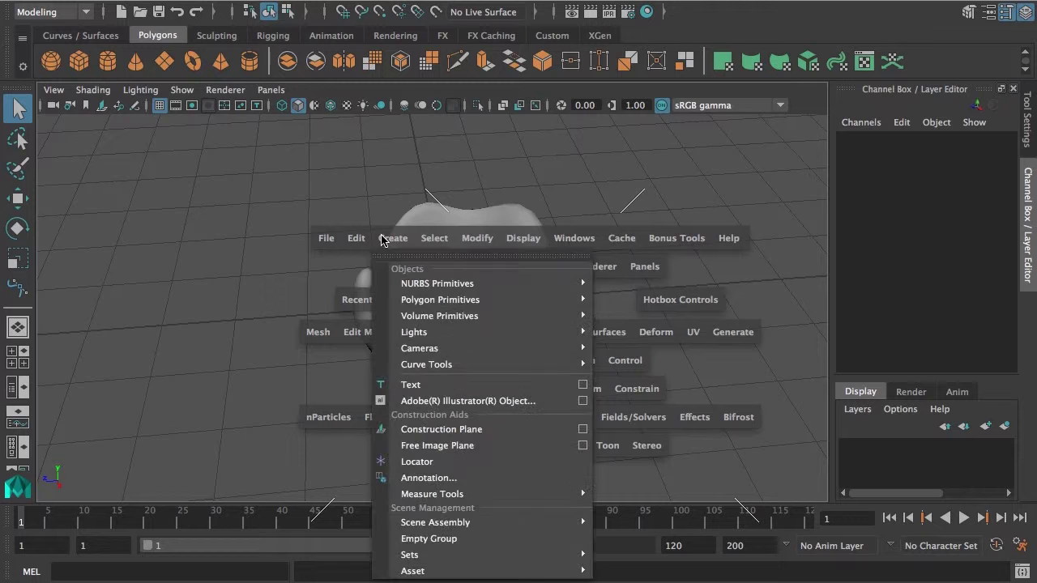
{"action": "mouse_move", "coordinate": [589, 316]}
{"action": "mouse_move", "coordinate": [548, 301]}
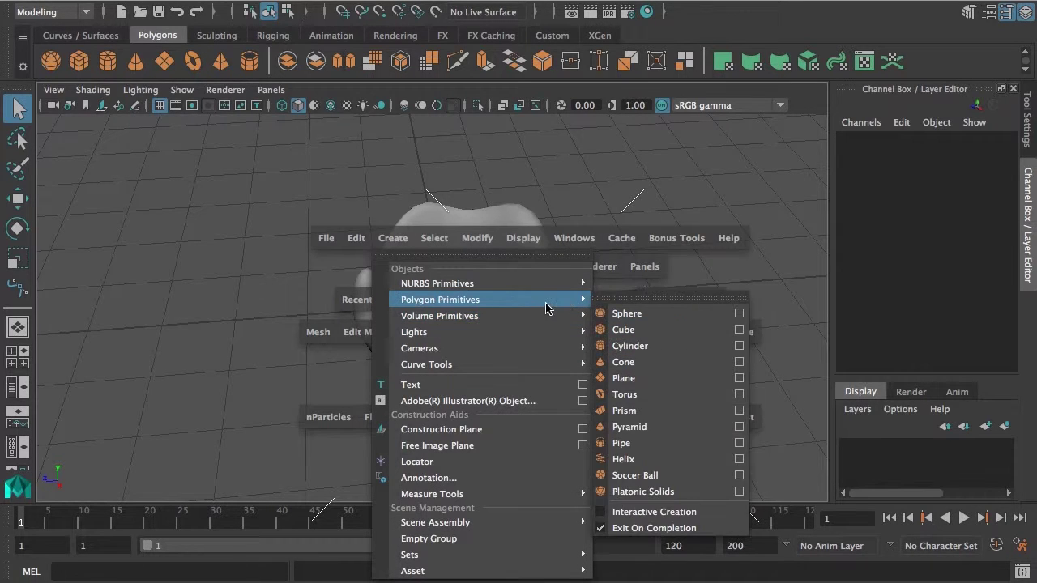
{"action": "left_click", "coordinate": [652, 346]}
{"action": "right_click_drag", "start_coordinate": [567, 348], "coordinate": [549, 349], "text": "alt"}
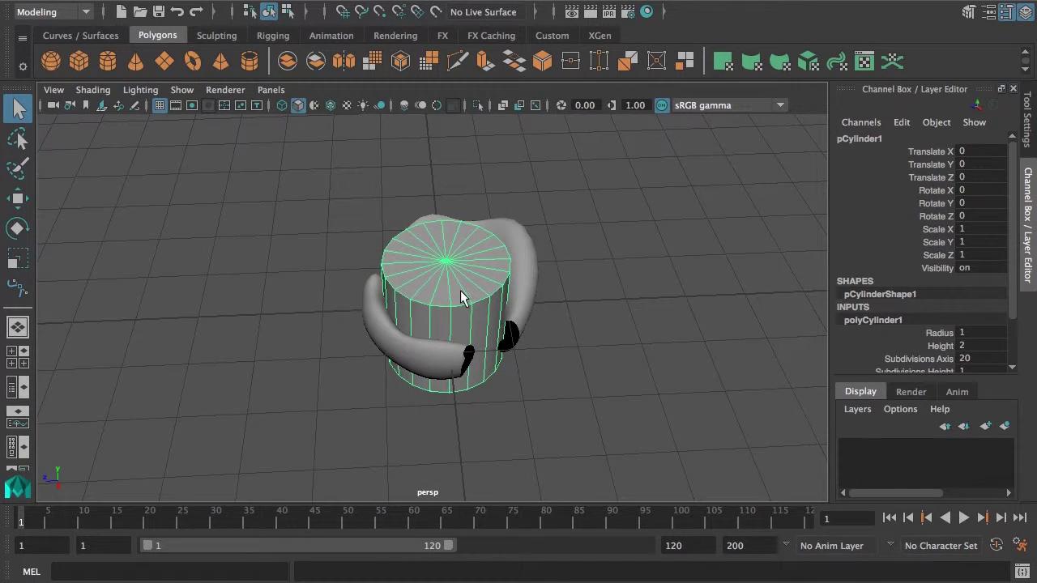
{"action": "key", "text": "Delete"}
Step: Create a NURBS cylinder and move it along Z to about 2.95, beside the torus
{"action": "key", "text": "space"}
{"action": "left_click", "coordinate": [328, 195]}
{"action": "mouse_move", "coordinate": [375, 248]}
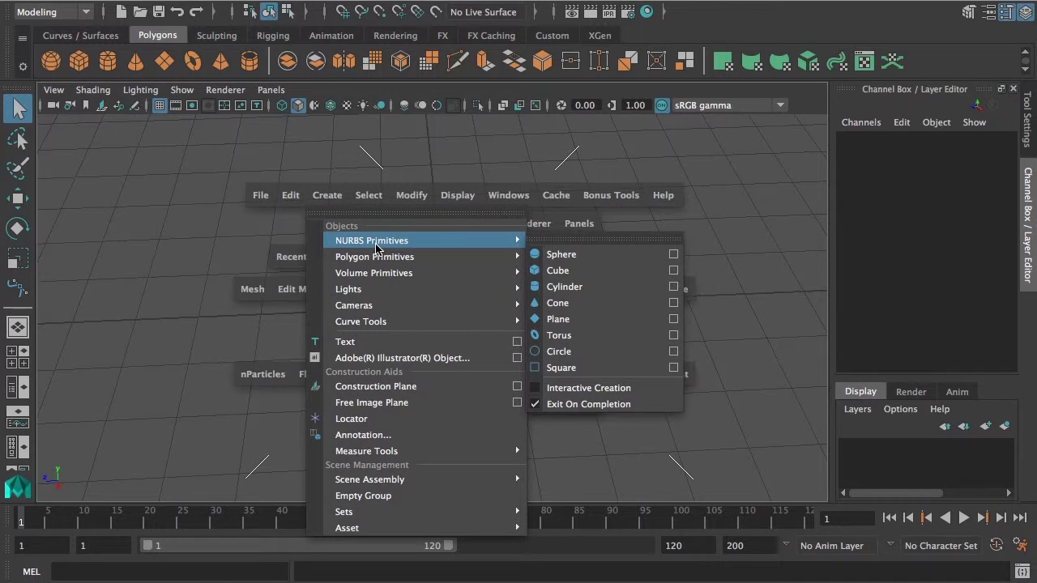
{"action": "left_click", "coordinate": [602, 287]}
{"action": "key", "text": "w"}
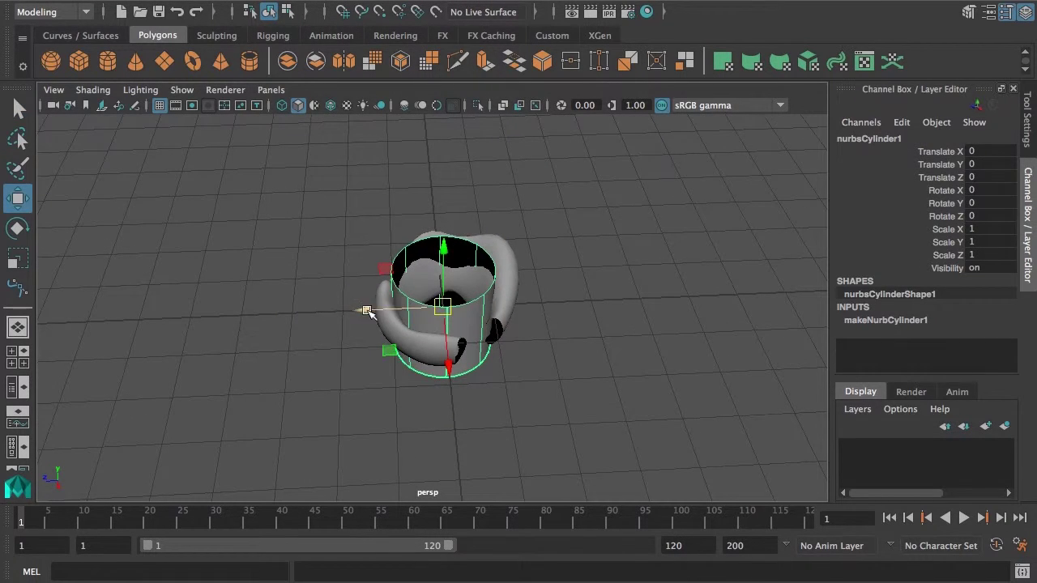
{"action": "left_click_drag", "start_coordinate": [367, 311], "coordinate": [213, 315]}
Step: Expand the NURBS cylinder's creation attributes and reduce its End Sweep to about 240.8 to open up the wall
{"action": "middle_click_drag", "start_coordinate": [300, 318], "coordinate": [477, 324], "text": "alt"}
{"action": "right_click_drag", "start_coordinate": [494, 329], "coordinate": [591, 331], "text": "alt"}
{"action": "left_click_drag", "start_coordinate": [519, 314], "coordinate": [544, 336], "text": "alt"}
{"action": "right_click_drag", "start_coordinate": [727, 213], "coordinate": [348, 219], "text": "alt"}
{"action": "left_click_drag", "start_coordinate": [584, 376], "coordinate": [493, 356], "text": "alt"}
{"action": "left_click", "coordinate": [910, 322]}
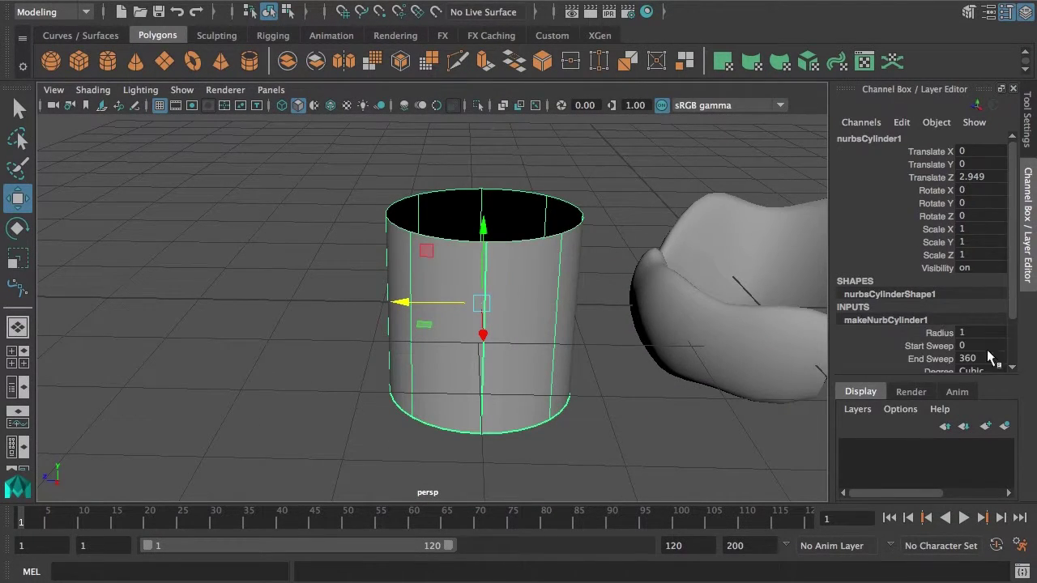
{"action": "scroll", "coordinate": [1012, 301], "scroll_direction": "down", "scroll_amount": 2}
{"action": "left_click", "coordinate": [930, 327]}
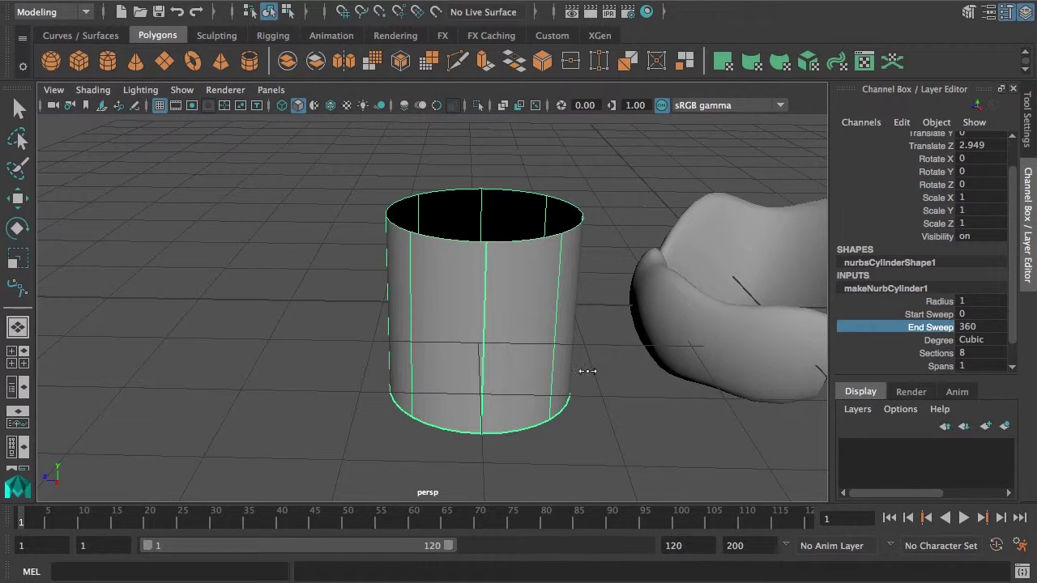
{"action": "middle_click_drag", "start_coordinate": [656, 371], "coordinate": [584, 369]}
Step: Turn two-sided lighting on and off again to compare how the cylinder's inner faces are shaded
{"action": "left_click_drag", "start_coordinate": [584, 369], "coordinate": [424, 319], "text": "alt"}
{"action": "scroll", "coordinate": [399, 272], "scroll_direction": "up", "scroll_amount": 3}
{"action": "left_click_drag", "start_coordinate": [618, 332], "coordinate": [454, 239], "text": "alt"}
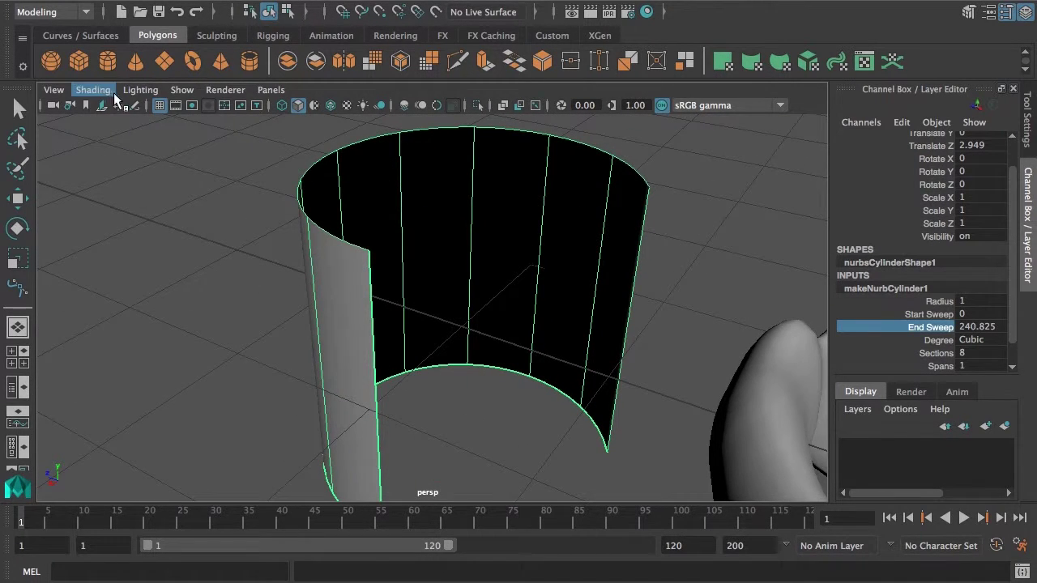
{"action": "left_click", "coordinate": [140, 90]}
{"action": "left_click", "coordinate": [178, 205]}
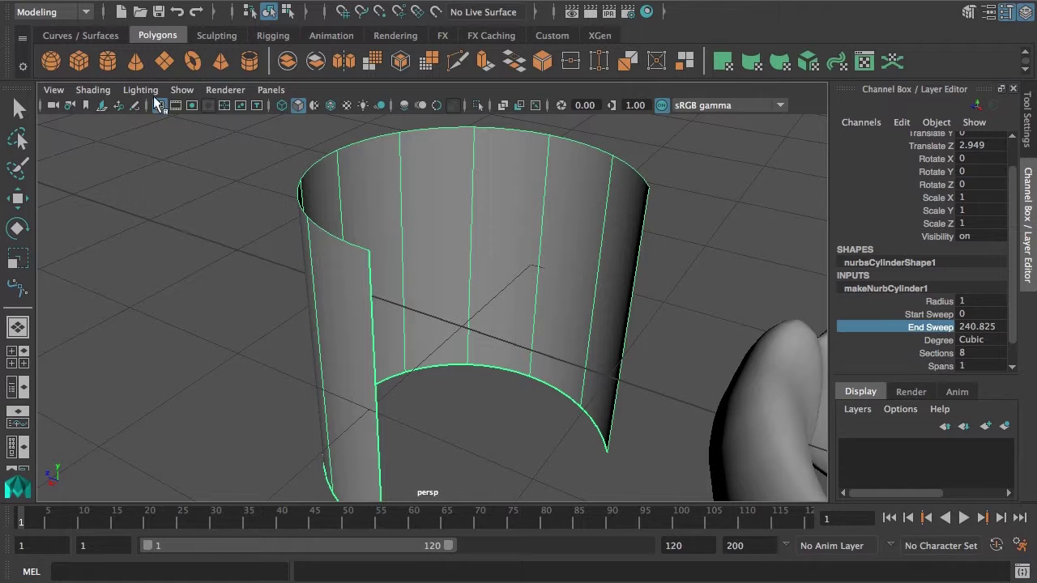
{"action": "left_click", "coordinate": [145, 91]}
{"action": "left_click", "coordinate": [182, 205]}
Step: Examine the lit outer side and black inner side of the open cylinder from several angles
{"action": "scroll", "coordinate": [185, 217], "scroll_direction": "down", "scroll_amount": 5}
{"action": "left_click_drag", "start_coordinate": [312, 287], "coordinate": [389, 308], "text": "alt"}
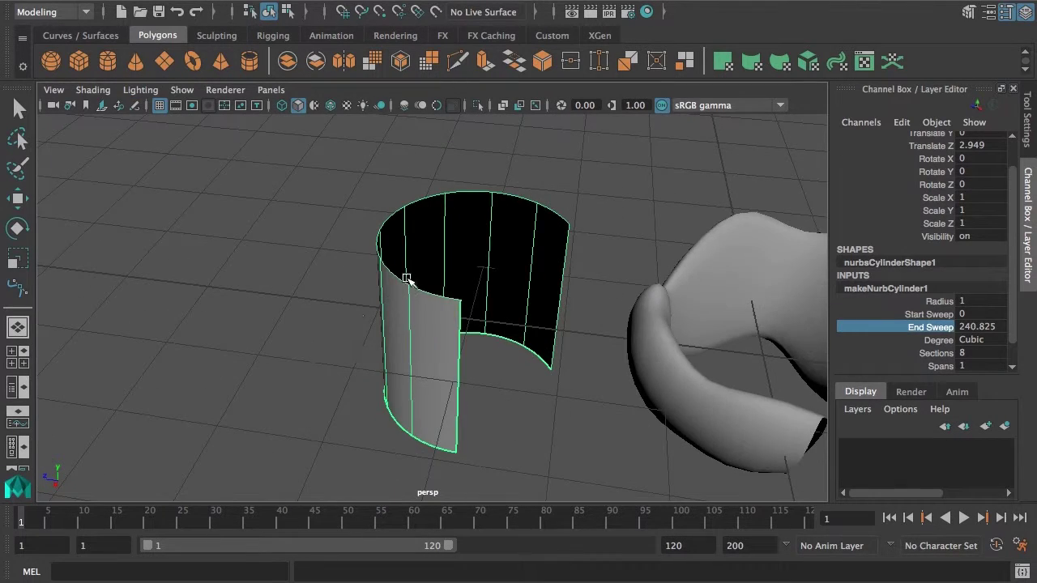
{"action": "left_click_drag", "start_coordinate": [280, 363], "coordinate": [375, 313], "text": "alt"}
{"action": "left_click_drag", "start_coordinate": [500, 321], "coordinate": [469, 304], "text": "alt"}
{"action": "left_click_drag", "start_coordinate": [404, 308], "coordinate": [491, 324], "text": "alt"}
{"action": "mouse_move", "coordinate": [491, 324]}
{"action": "right_mouse_down", "text": "alt"}
{"action": "mouse_move", "coordinate": [553, 338]}
{"action": "mouse_move", "coordinate": [492, 319]}
{"action": "right_mouse_up", "text": "alt"}
{"action": "left_click_drag", "start_coordinate": [492, 320], "coordinate": [362, 357], "text": "alt"}
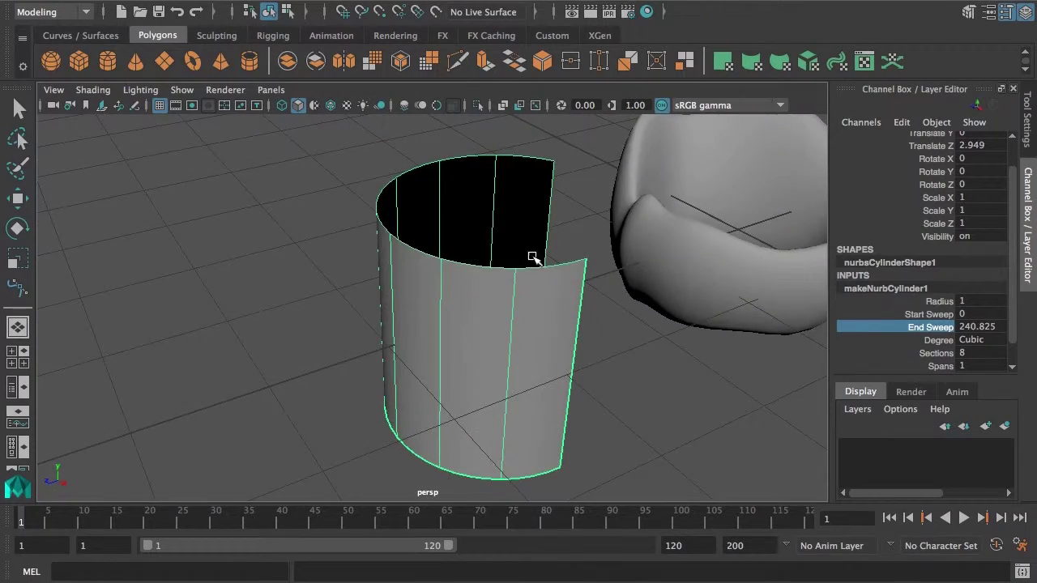
{"action": "left_click_drag", "start_coordinate": [533, 259], "coordinate": [615, 213], "text": "alt"}
{"action": "left_click_drag", "start_coordinate": [740, 293], "coordinate": [683, 296], "text": "alt"}
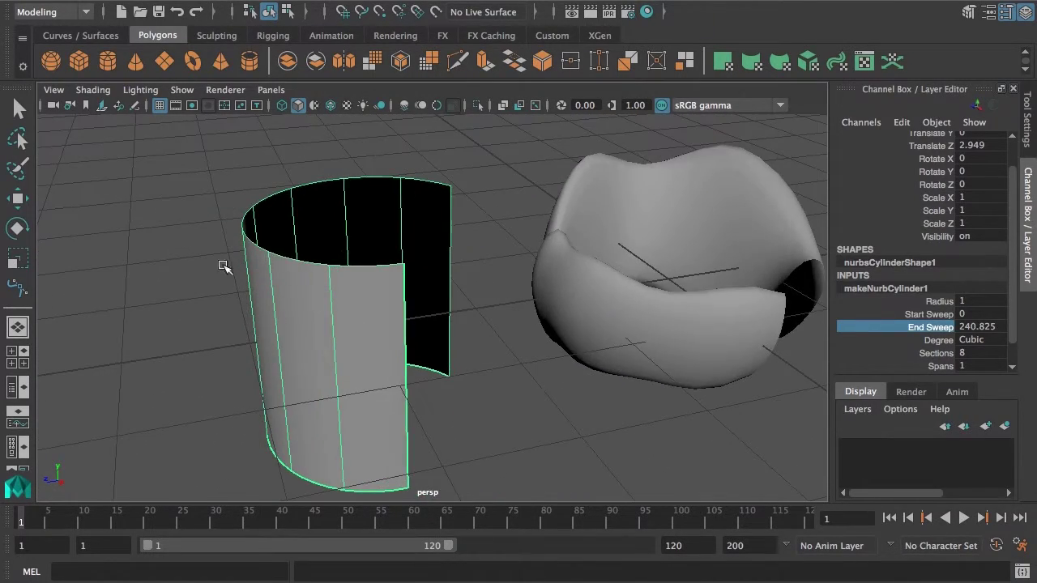
{"action": "left_click_drag", "start_coordinate": [226, 262], "coordinate": [451, 307], "text": "alt"}
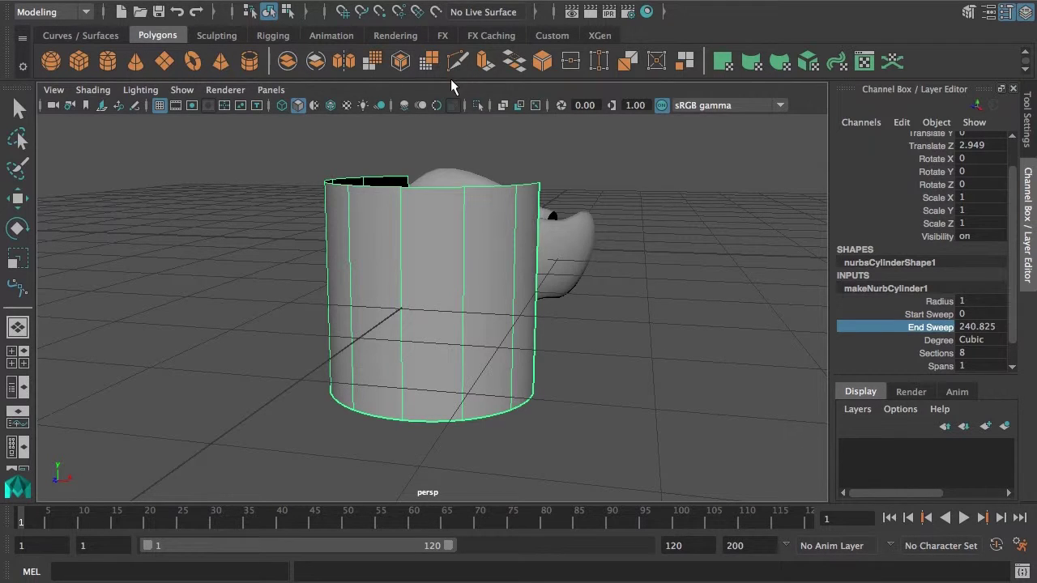
Step: Reverse the cylinder's surface direction in U without keeping the original
{"action": "key", "text": "space"}
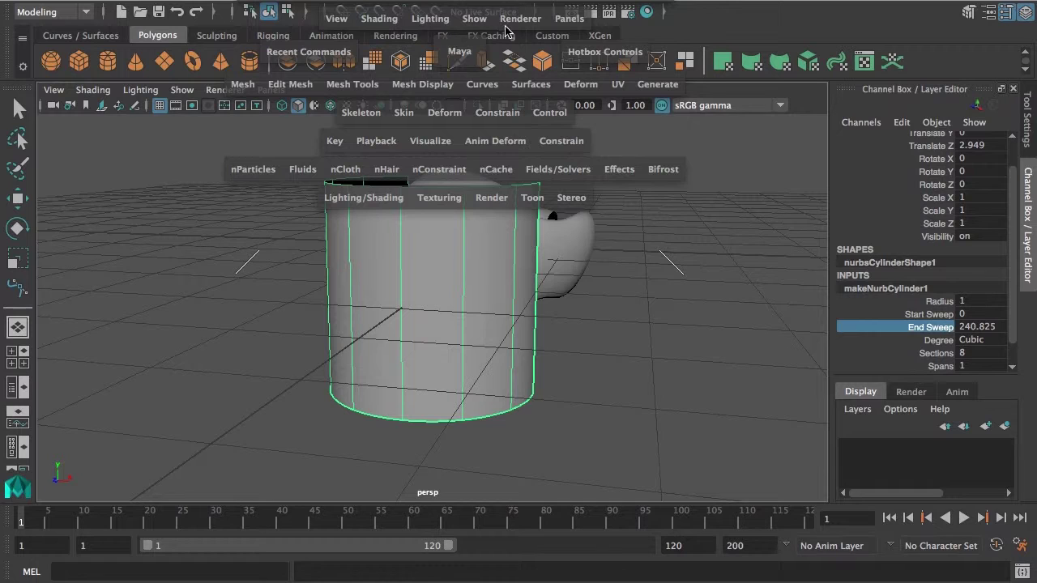
{"action": "left_click", "coordinate": [530, 86]}
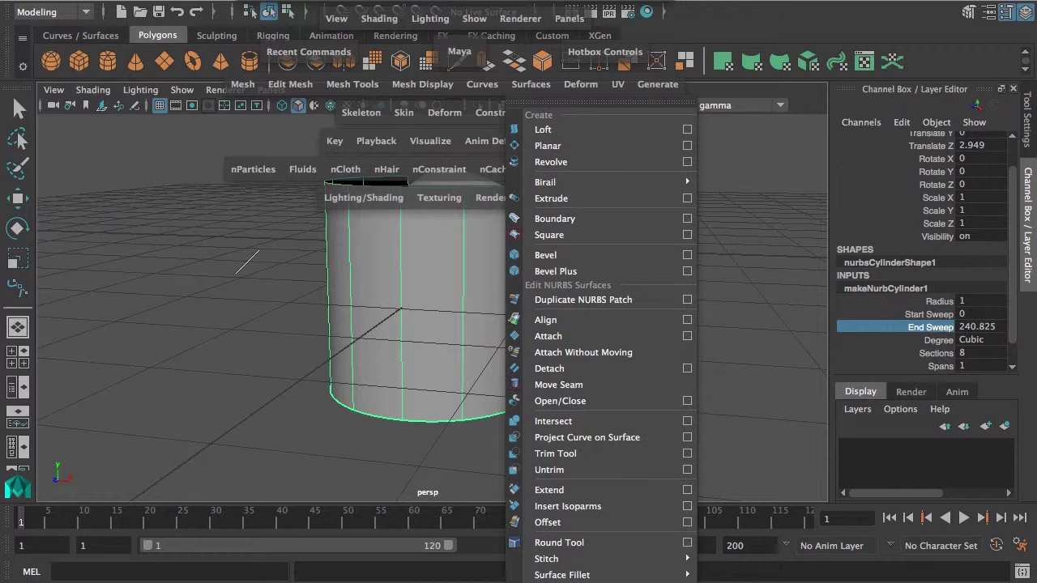
{"action": "left_click", "coordinate": [687, 582]}
{"action": "mouse_move", "coordinate": [739, 79]}
{"action": "left_mouse_down"}
{"action": "mouse_move", "coordinate": [770, 76]}
{"action": "mouse_move", "coordinate": [720, 78]}
{"action": "left_mouse_up"}
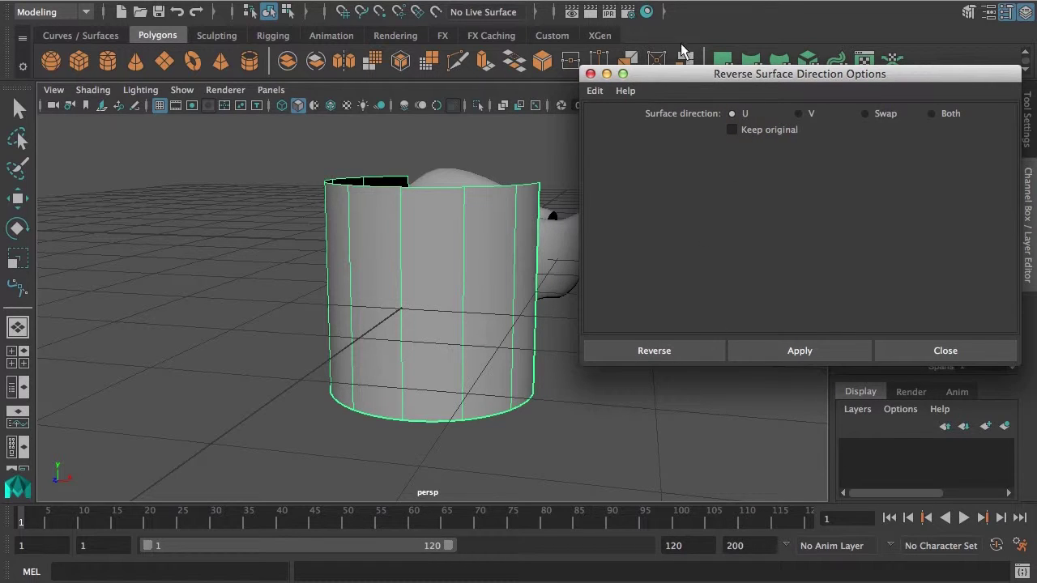
{"action": "left_click", "coordinate": [704, 351]}
{"action": "key", "text": "w"}
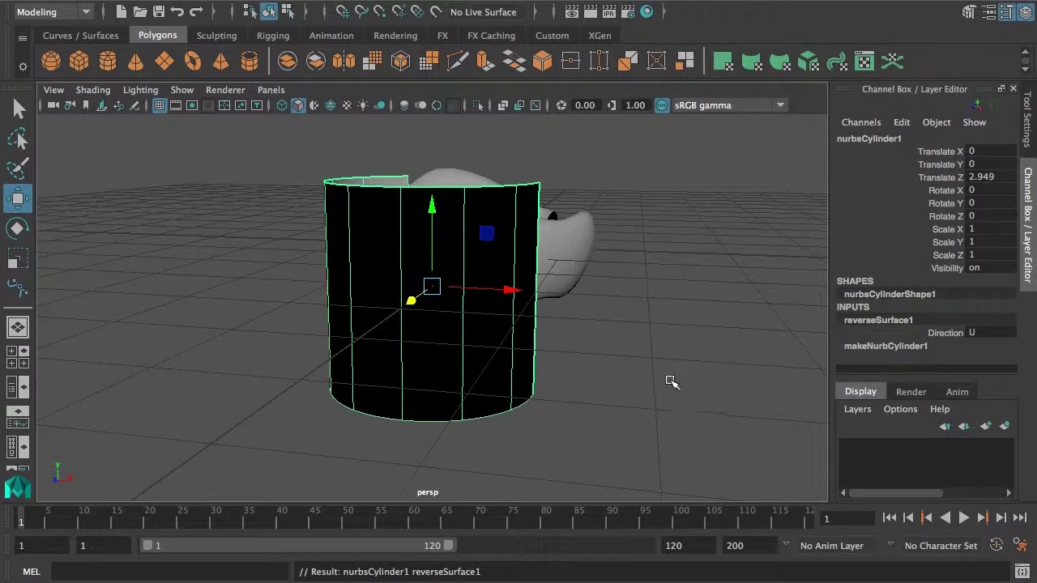
Step: Examine the inner and outer faces of the reversed cylinder from several angles
{"action": "left_click_drag", "start_coordinate": [671, 381], "coordinate": [497, 362], "text": "alt"}
{"action": "left_click_drag", "start_coordinate": [395, 388], "coordinate": [465, 340], "text": "alt"}
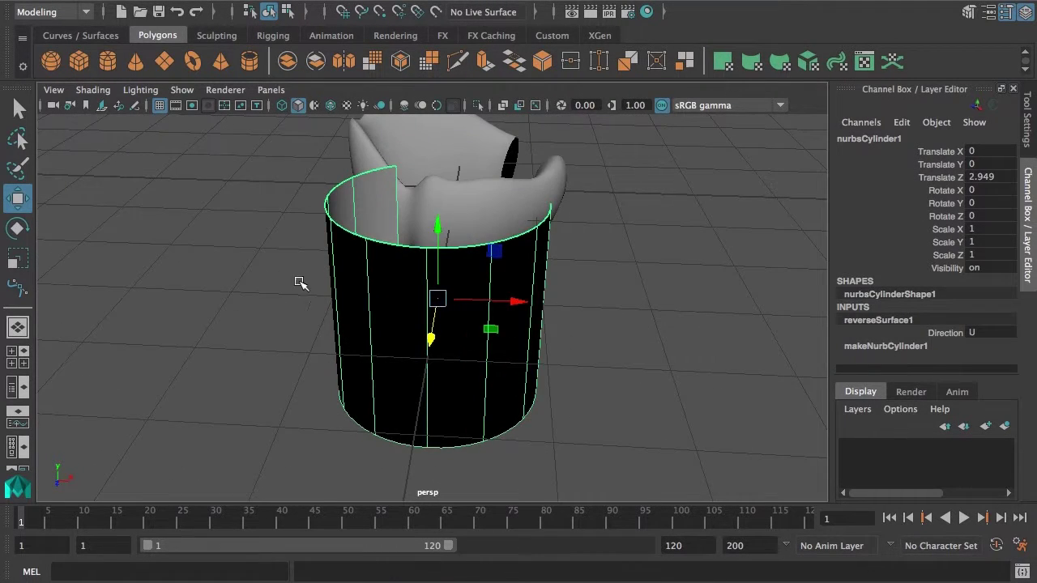
{"action": "left_click_drag", "start_coordinate": [301, 283], "coordinate": [283, 321], "text": "alt"}
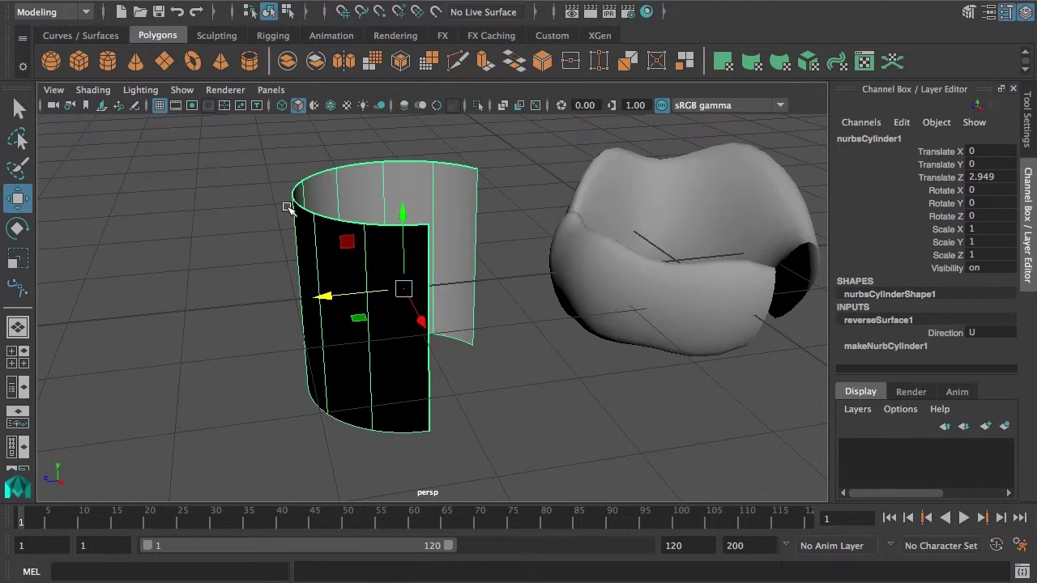
{"action": "left_click_drag", "start_coordinate": [448, 247], "coordinate": [448, 346], "text": "alt"}
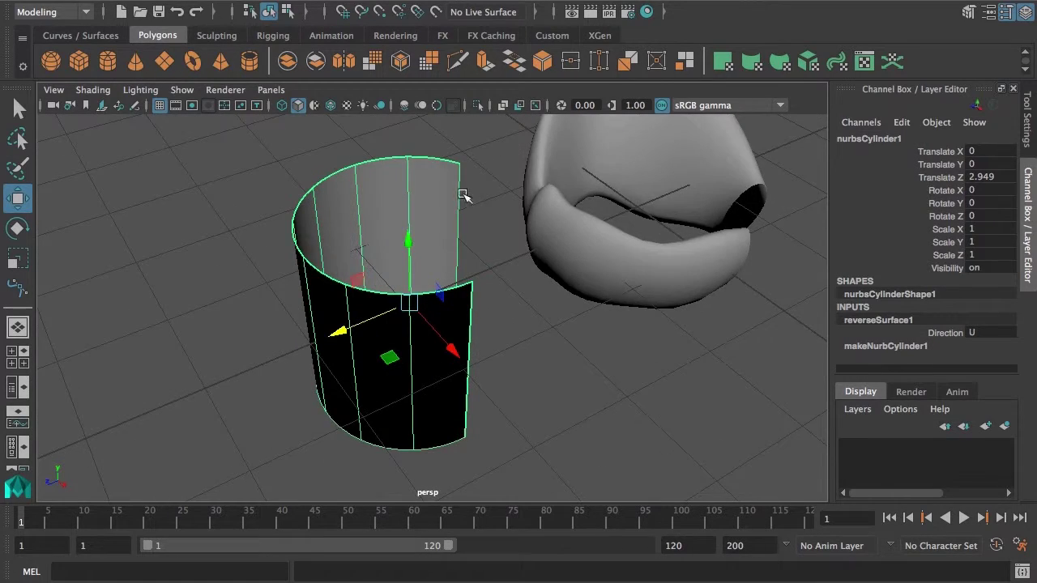
{"action": "left_click_drag", "start_coordinate": [474, 249], "coordinate": [333, 227], "text": "alt"}
{"action": "right_click_drag", "start_coordinate": [333, 227], "coordinate": [454, 195], "text": "alt"}
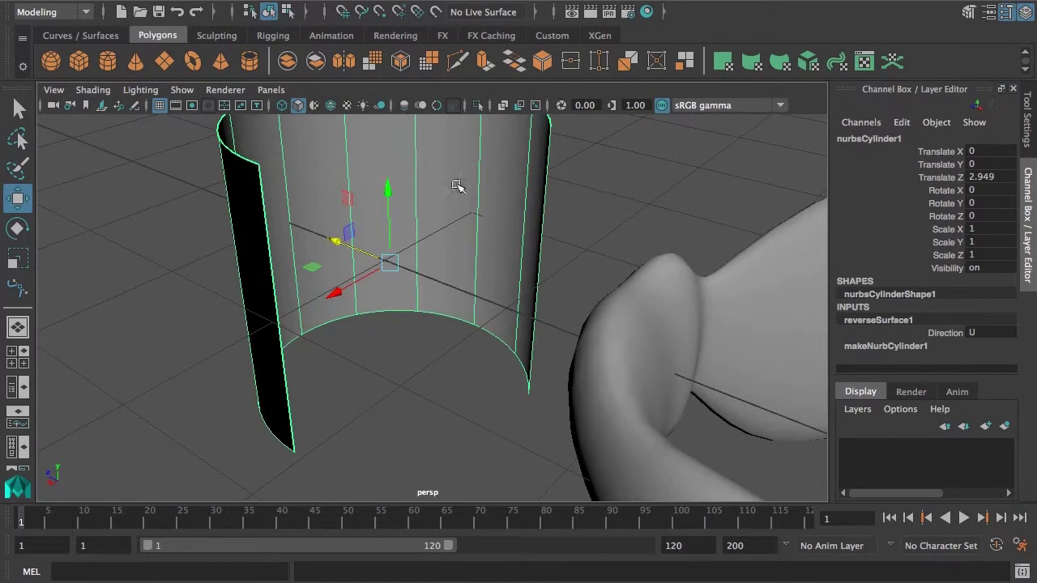
{"action": "left_click_drag", "start_coordinate": [458, 190], "coordinate": [423, 207], "text": "alt"}
Step: Repeat the U surface-direction reversal on the cylinder and check its faces from around and above
{"action": "key", "text": "g"}
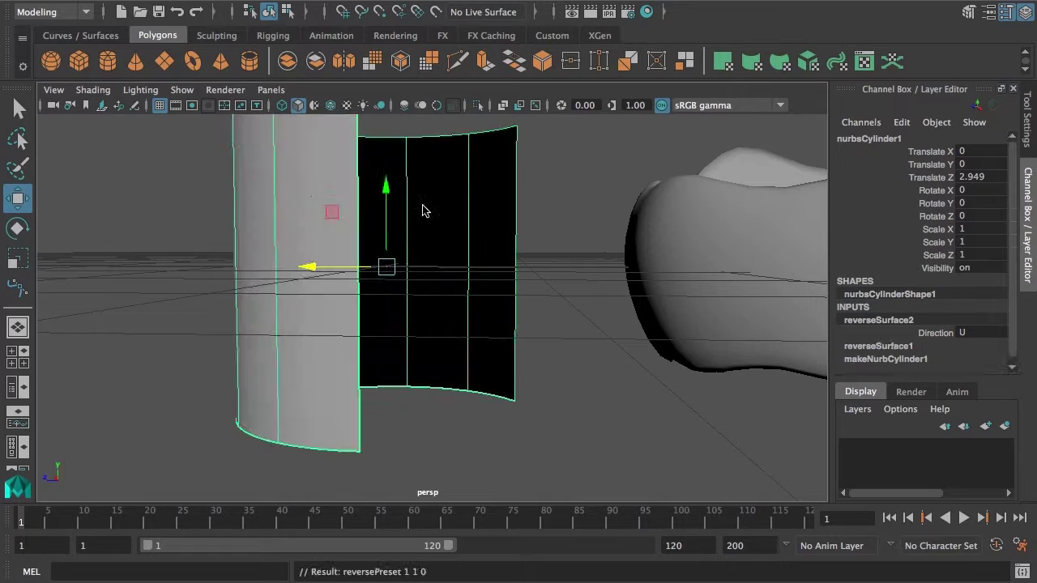
{"action": "left_click_drag", "start_coordinate": [515, 260], "coordinate": [440, 296], "text": "alt"}
{"action": "left_click_drag", "start_coordinate": [287, 225], "coordinate": [332, 277], "text": "alt"}
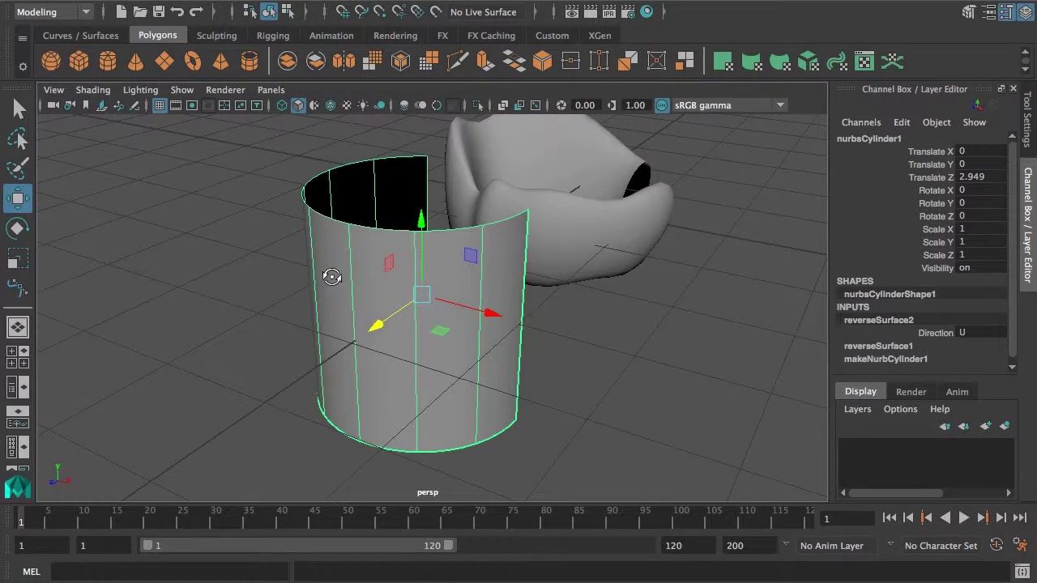
{"action": "left_click_drag", "start_coordinate": [528, 296], "coordinate": [532, 209], "text": "alt"}
Step: Bring up the NURBS surface editing commands for the selected cylinder
{"action": "key", "text": "space"}
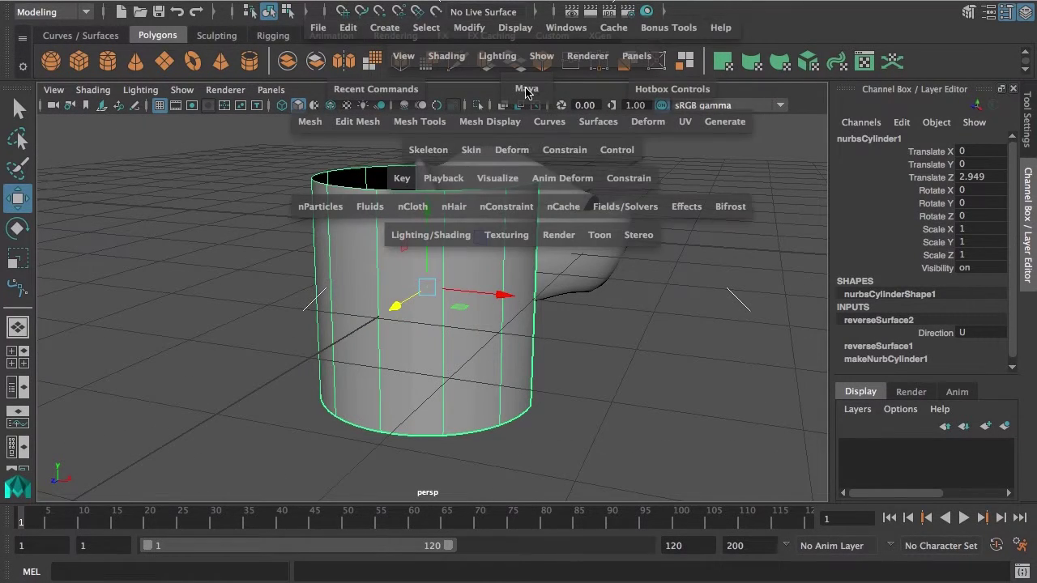
{"action": "key", "text": "space"}
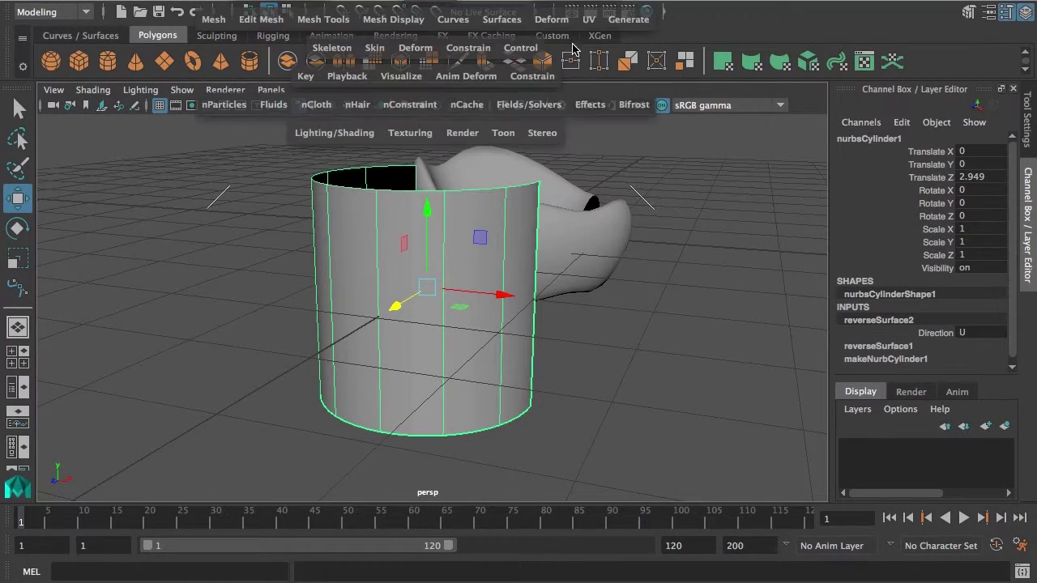
{"action": "left_click", "coordinate": [502, 18]}
{"action": "mouse_move", "coordinate": [586, 498]}
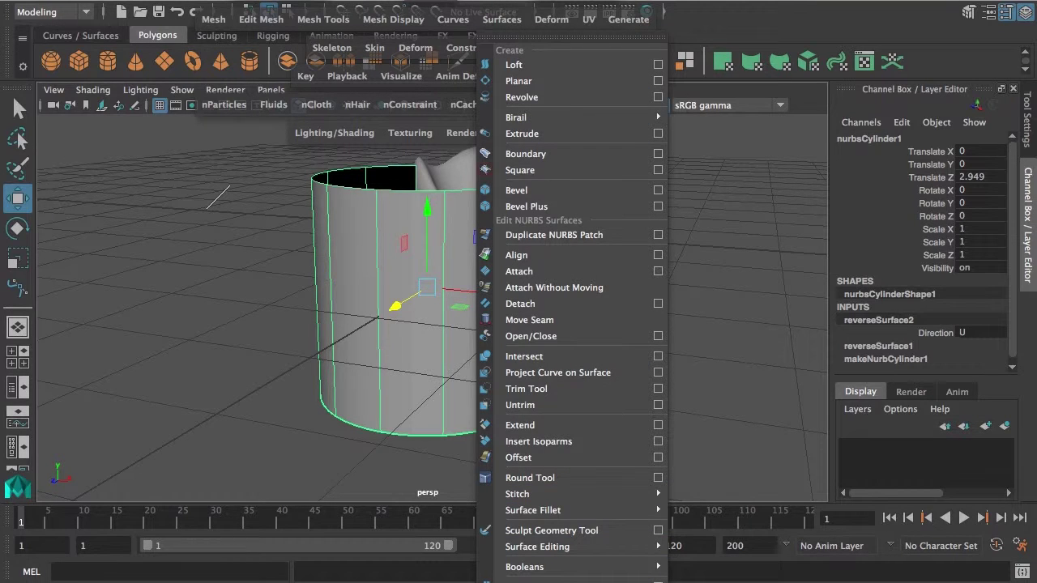